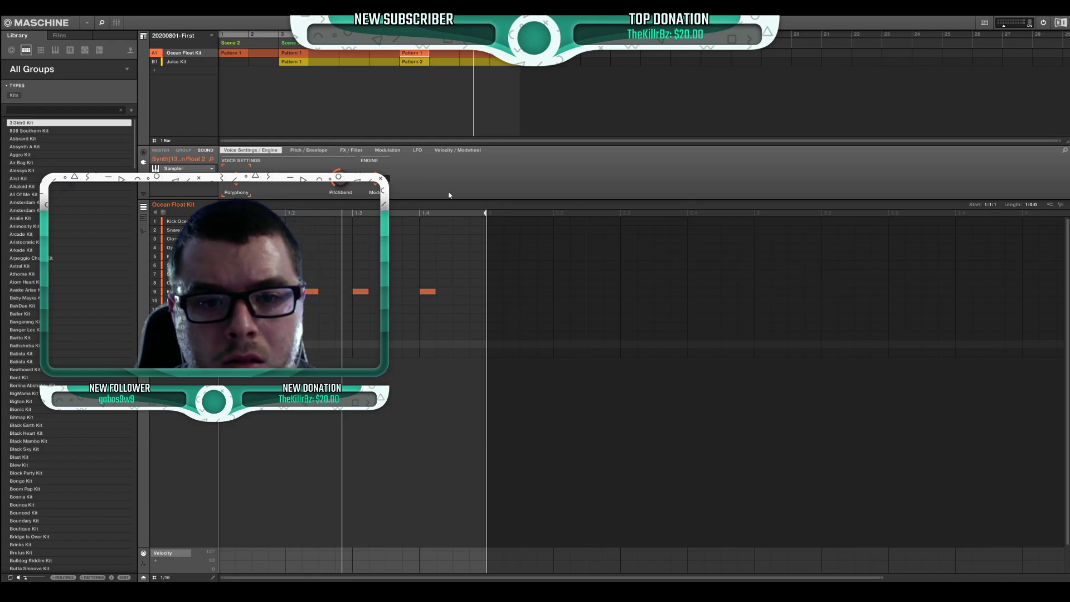
Play back the arrangement of the Ocean Float Kit and Juice Kit patterns
click(610, 206)
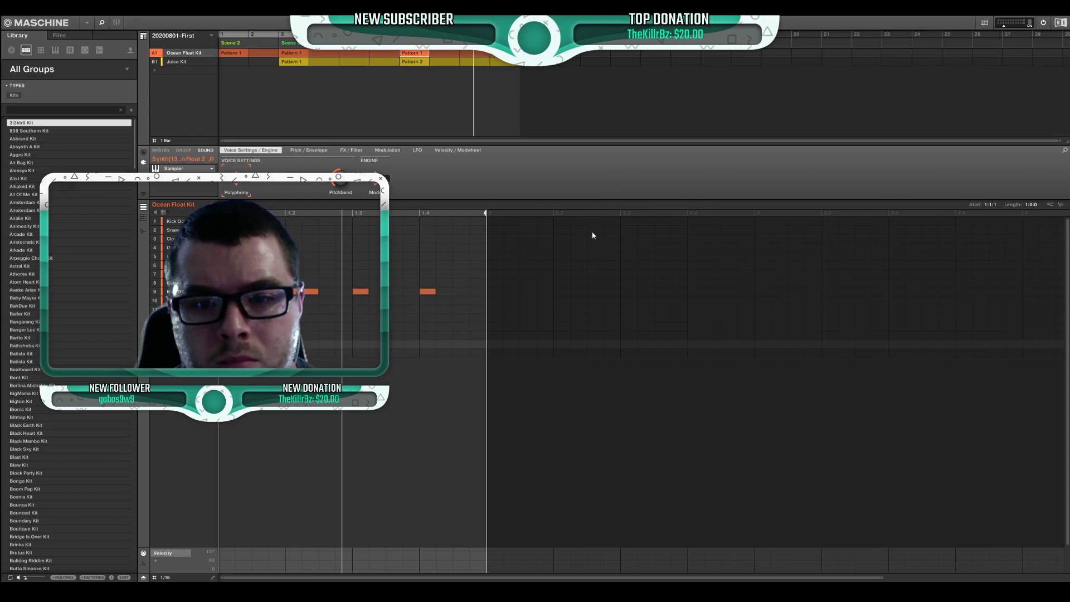
click(591, 206)
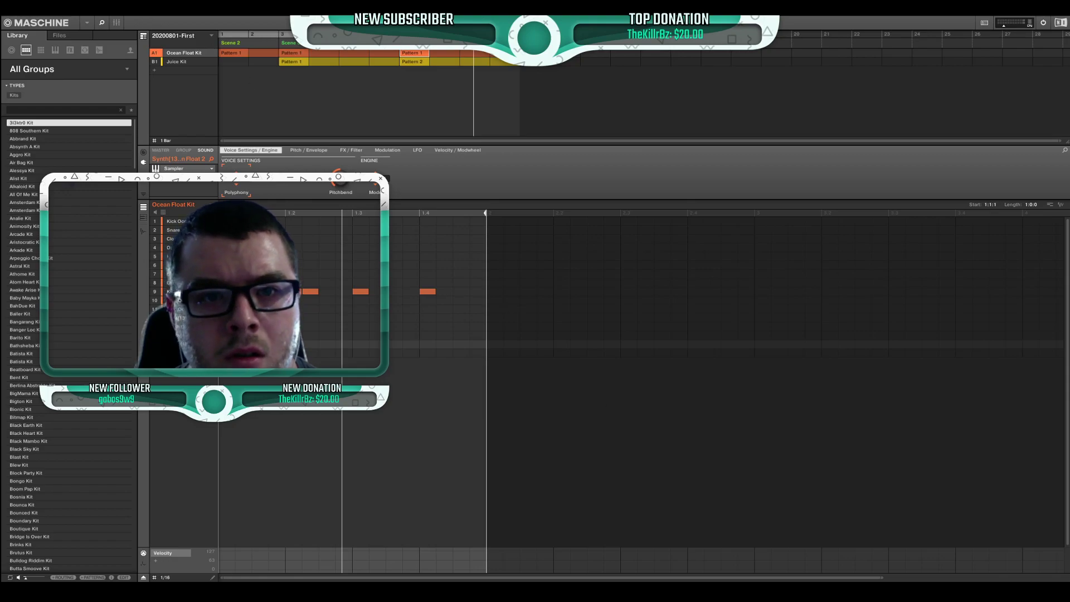
key(space)
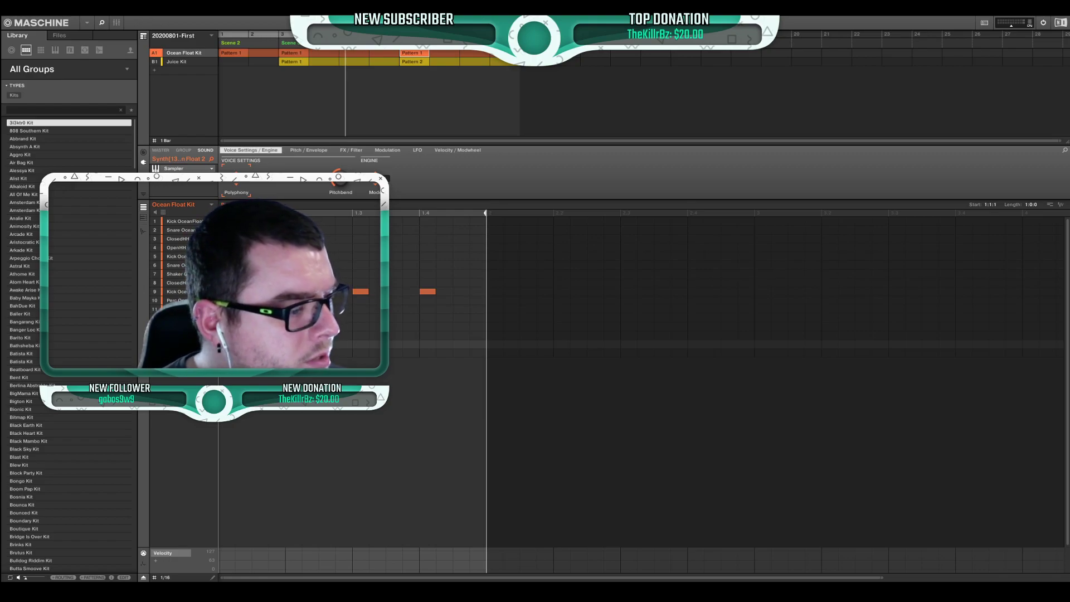
Switch to Streamlabs OBS and set the Window Capture source to the Chrome window with the Creative Commons Public Domain Dedication page
click(139, 111)
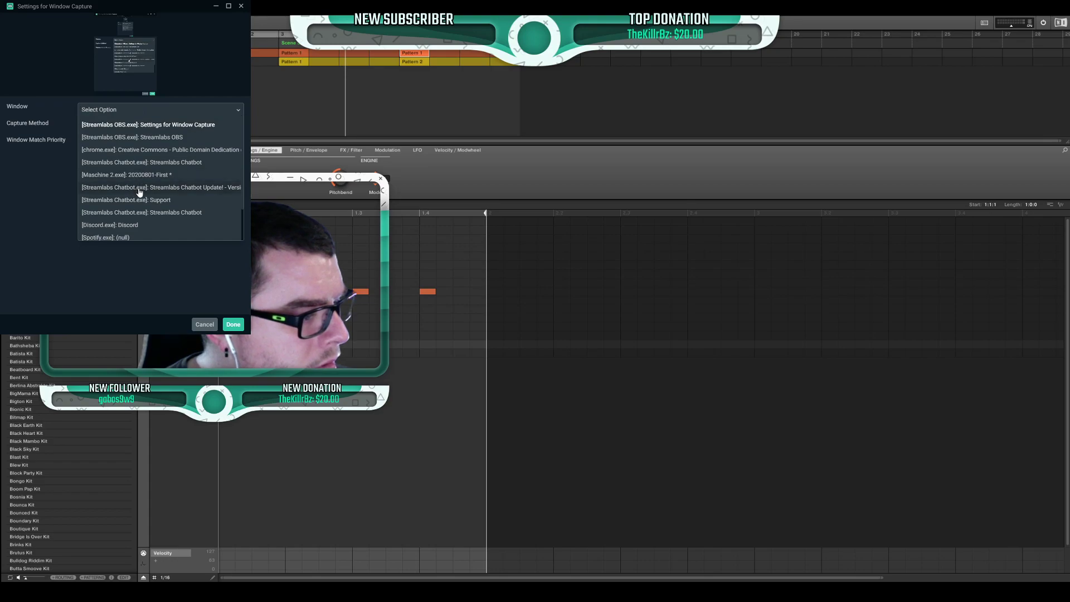
click(166, 150)
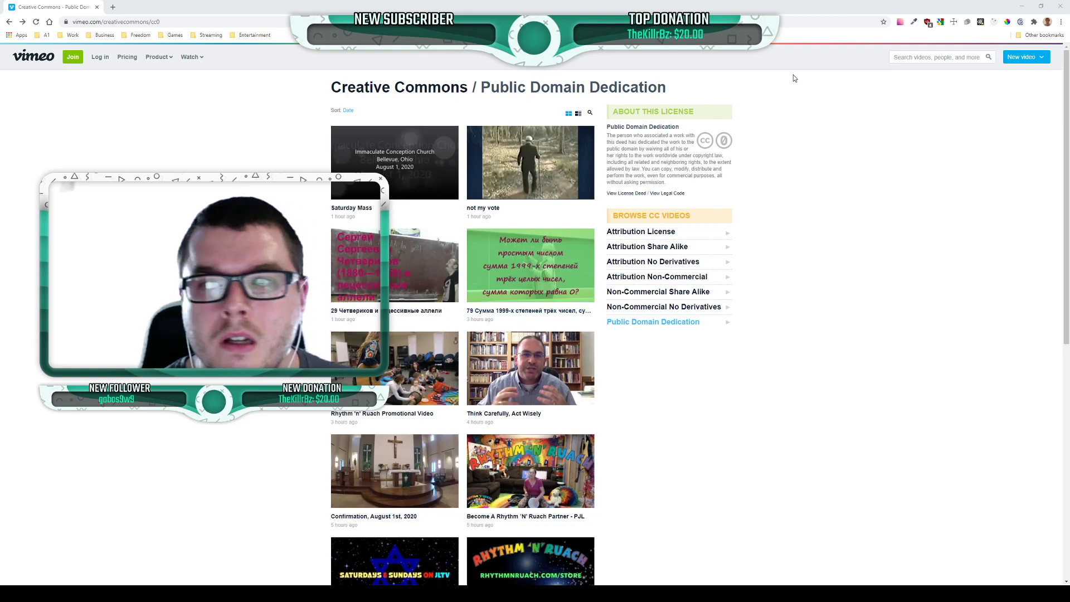
Switch to Vimeo in Chrome, search for "cat" and open the first video result
text(ca)
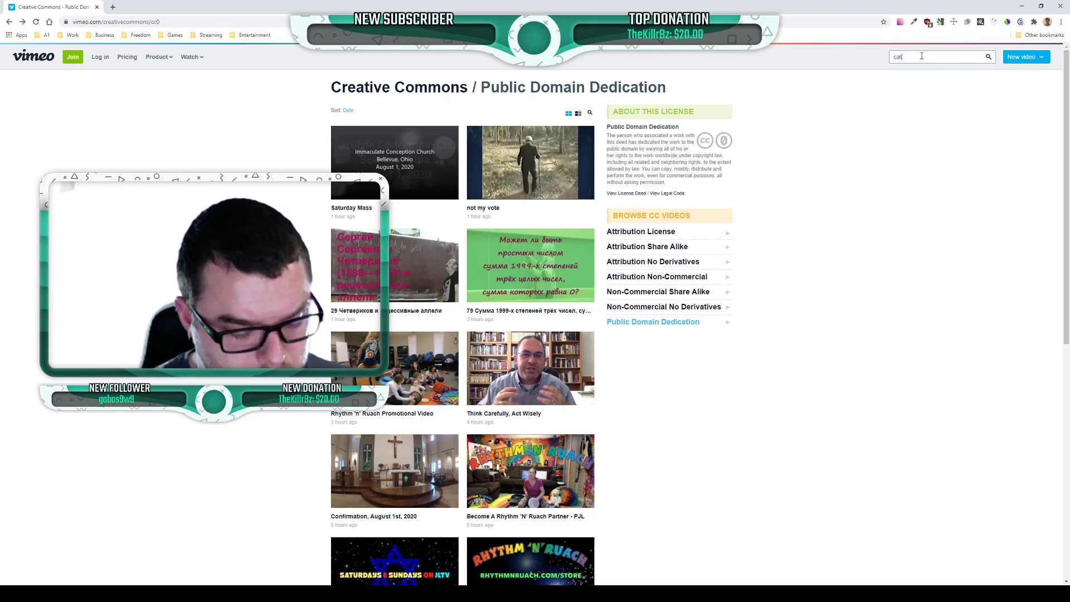
text(ts)
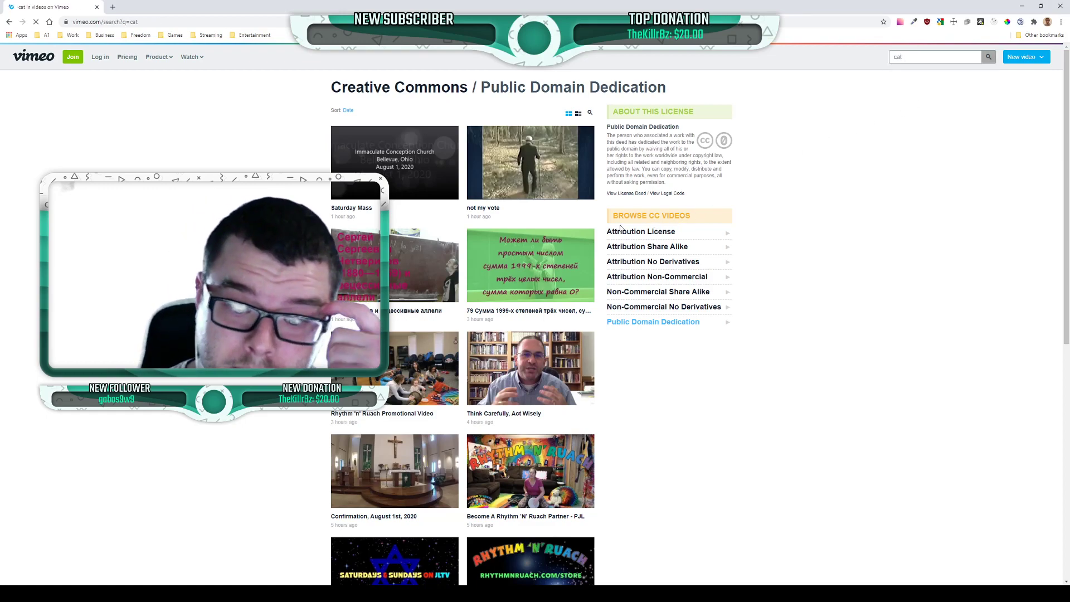
click(426, 204)
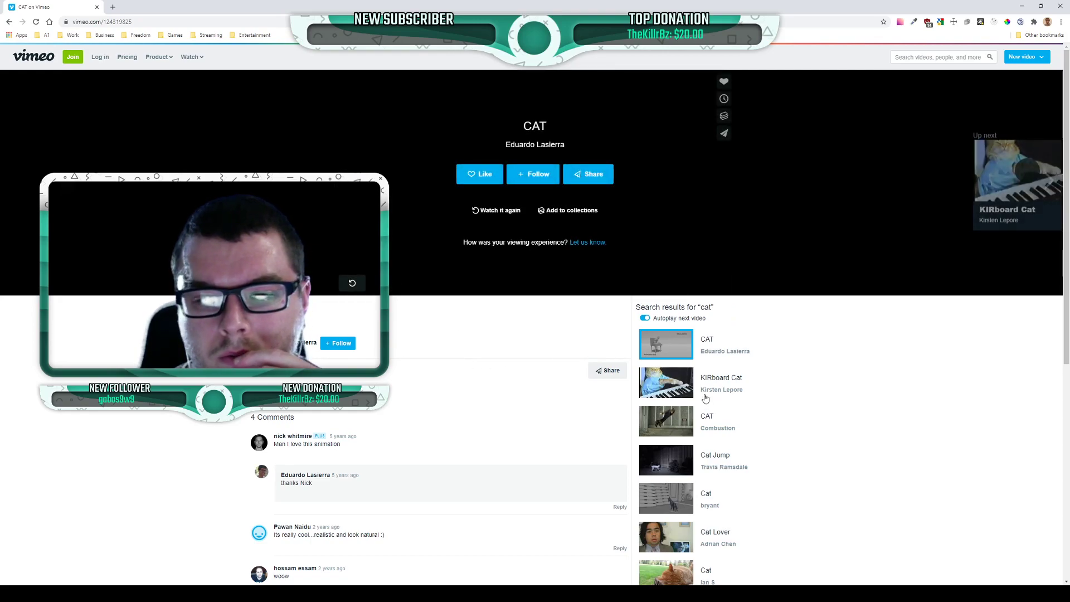
Open the Cat Lover video from the "cat" results and look over its page and the other suggested clips
scroll(658, 405, down, 2)
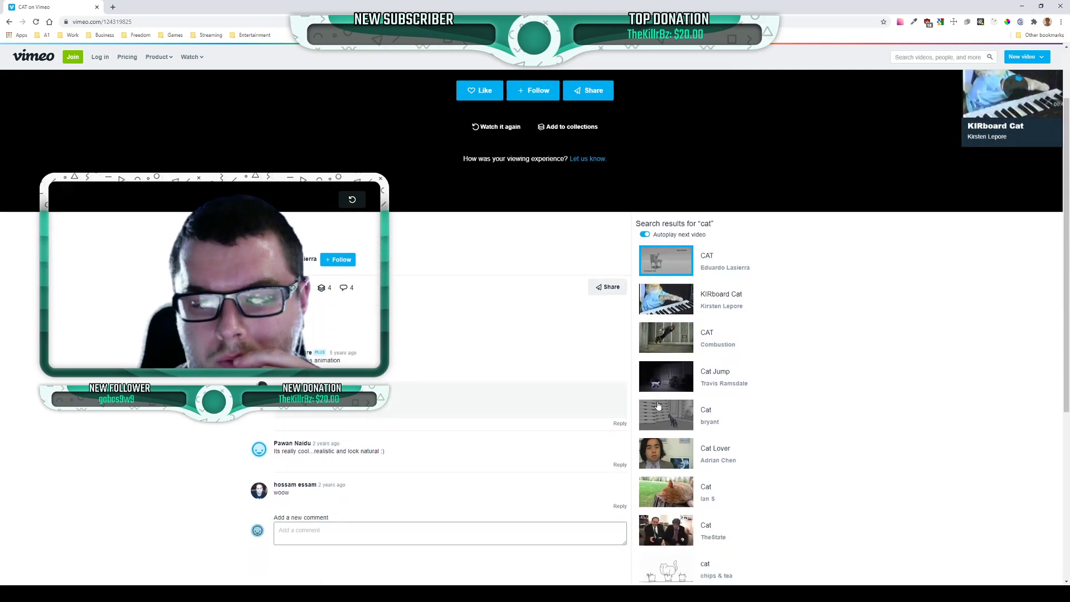
click(671, 454)
scroll(637, 464, up, 2)
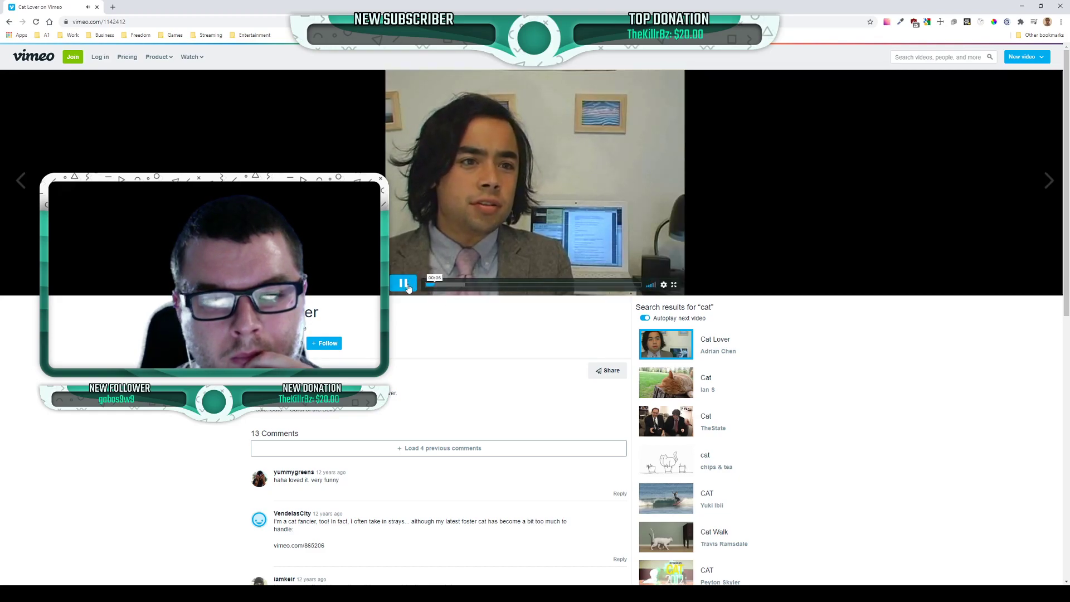
scroll(549, 376, down, 3)
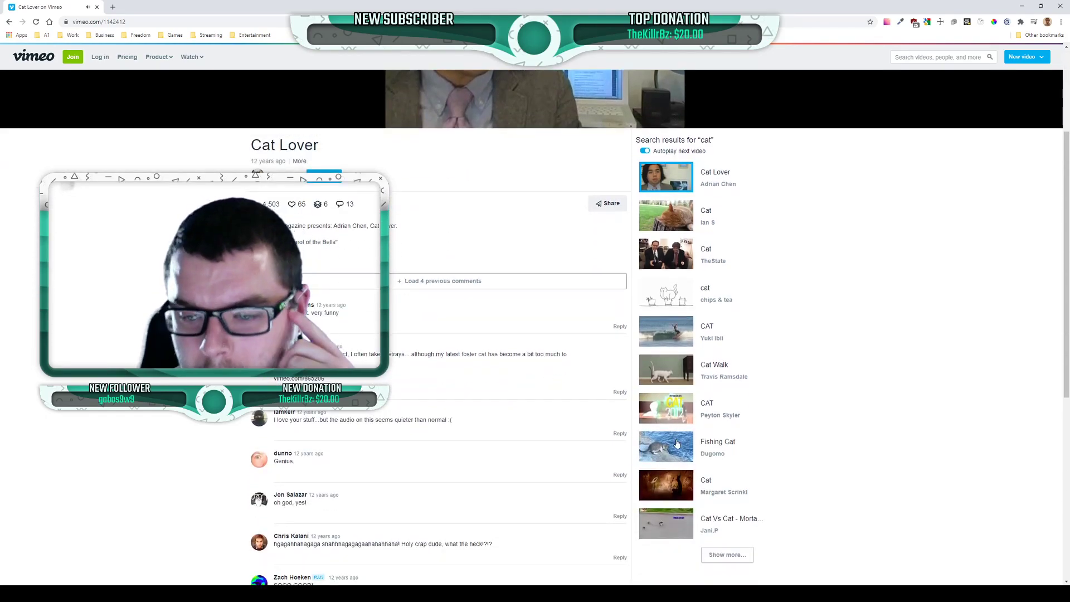
scroll(676, 476, down, 1)
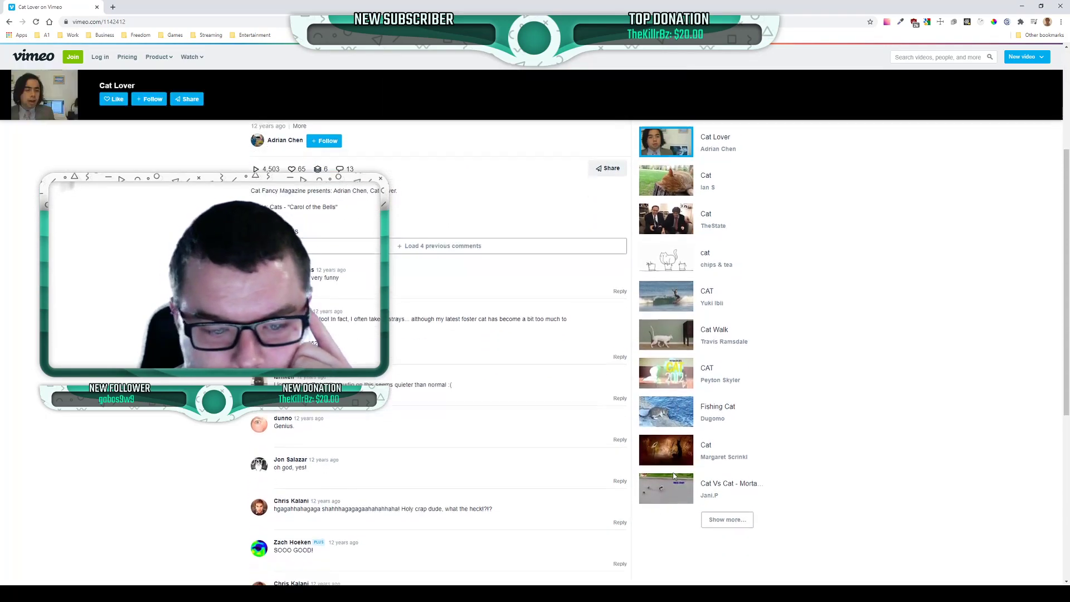
scroll(675, 477, up, 4)
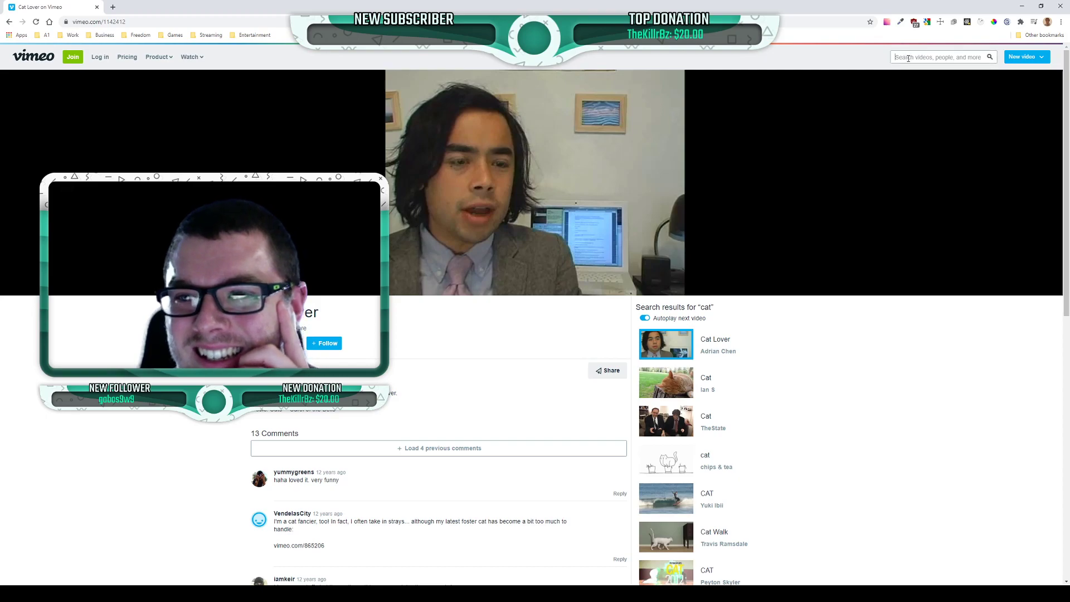
mouse_move(548, 196)
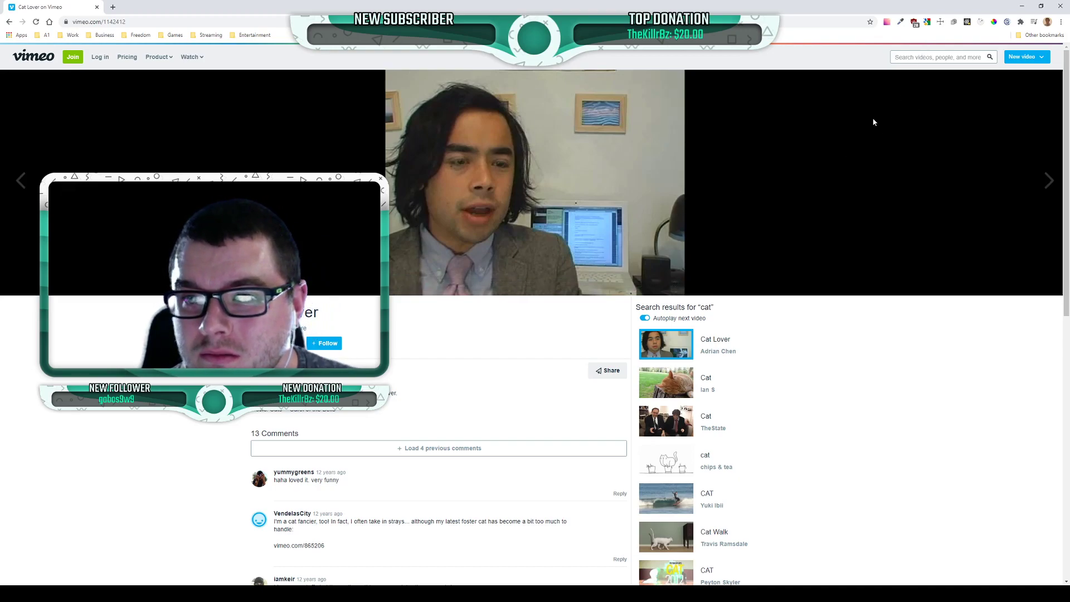
Search Vimeo for "speech"
text(spe)
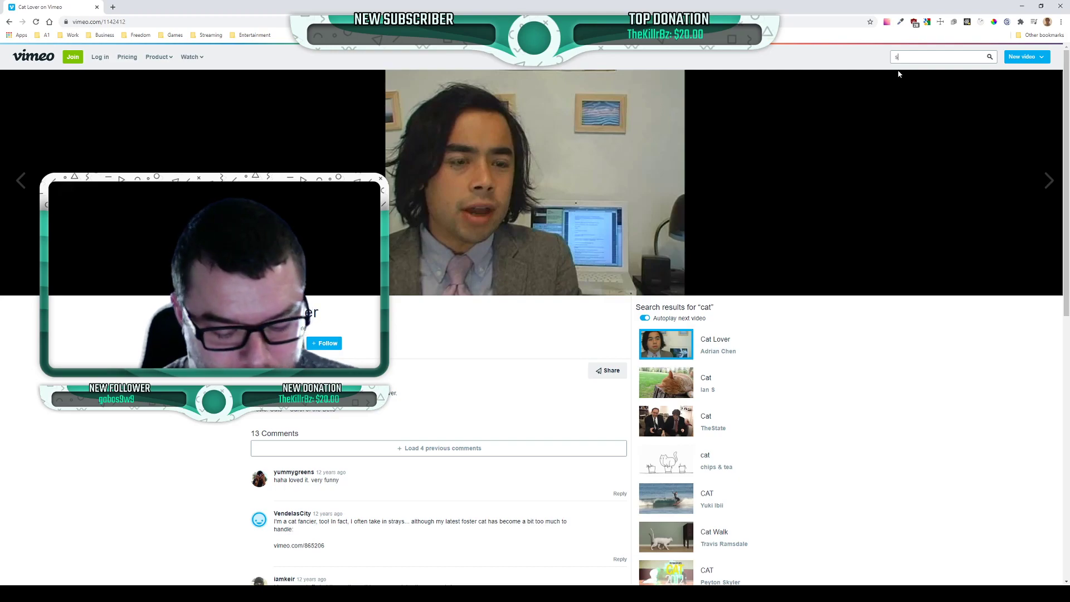
key(BackSpace)
text(h)
key(Return)
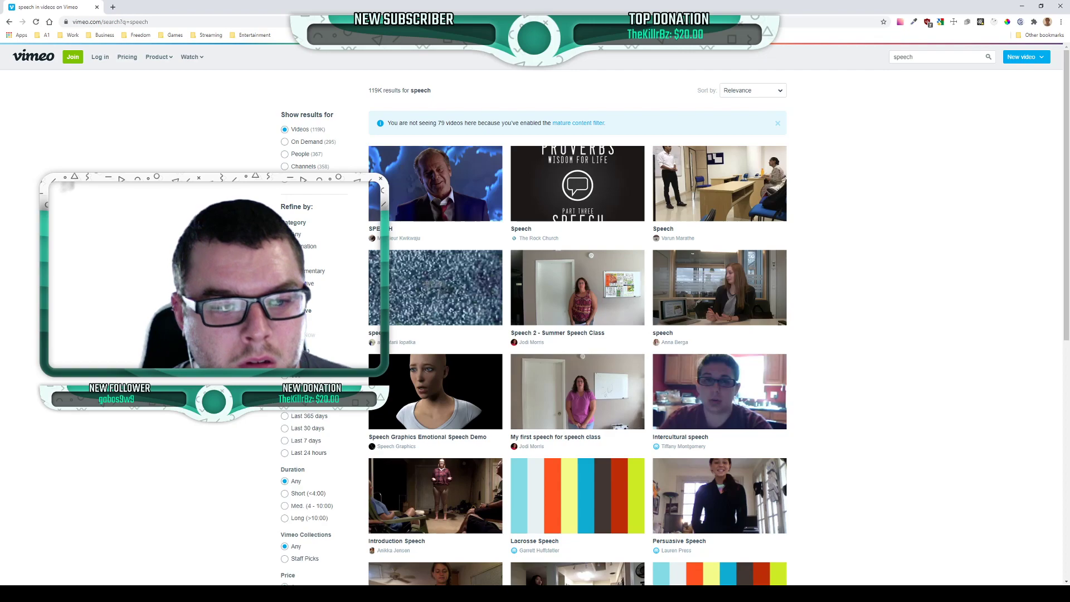
Expand the search filters and limit the speech results to the CC0 license
scroll(304, 504, down, 3)
click(291, 535)
scroll(292, 535, down, 2)
click(287, 523)
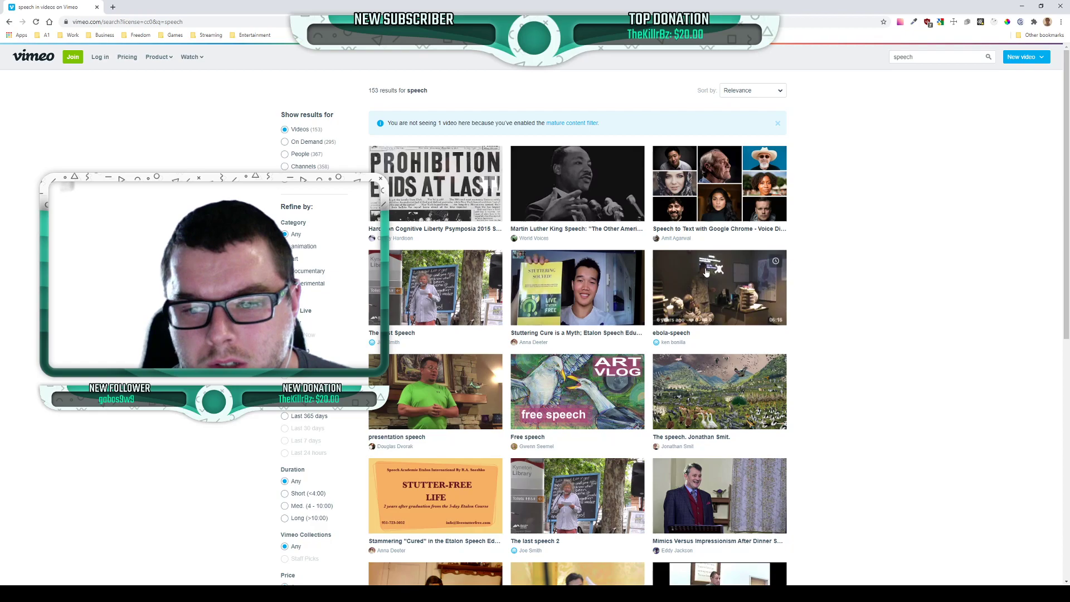
Browse the CC0 speech results and preview the video "Exchange-free Economics speech (1999)"
scroll(599, 280, down, 3)
scroll(703, 273, down, 3)
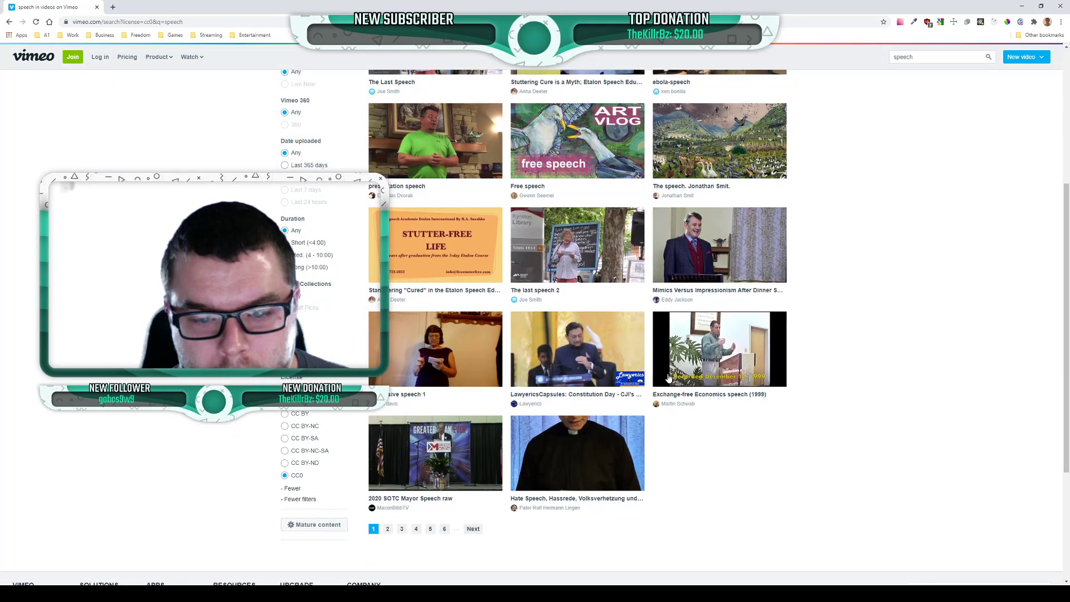
click(697, 352)
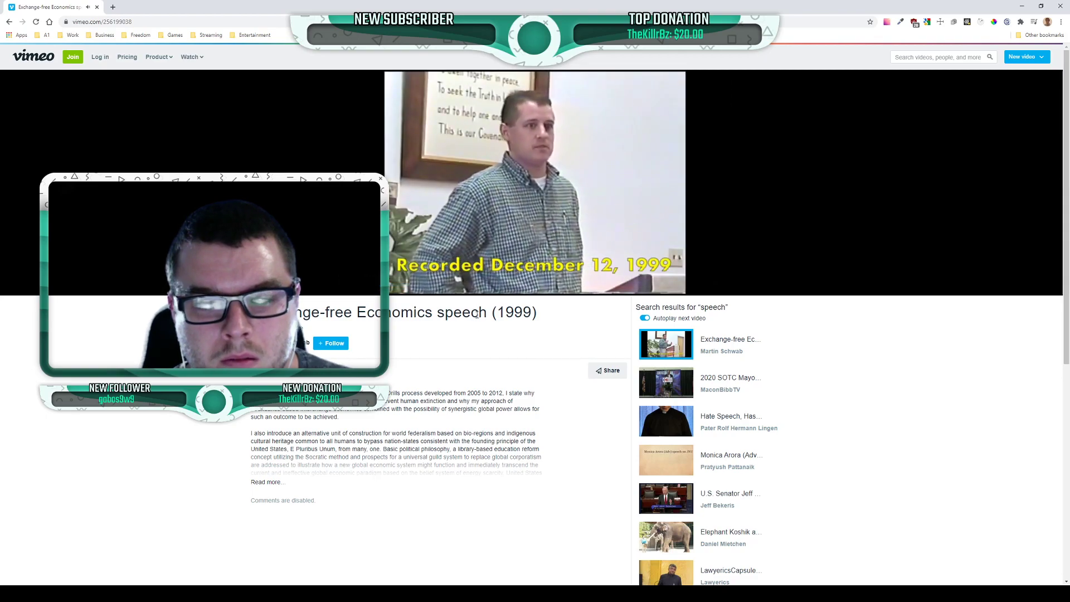
scroll(474, 314, down, 1)
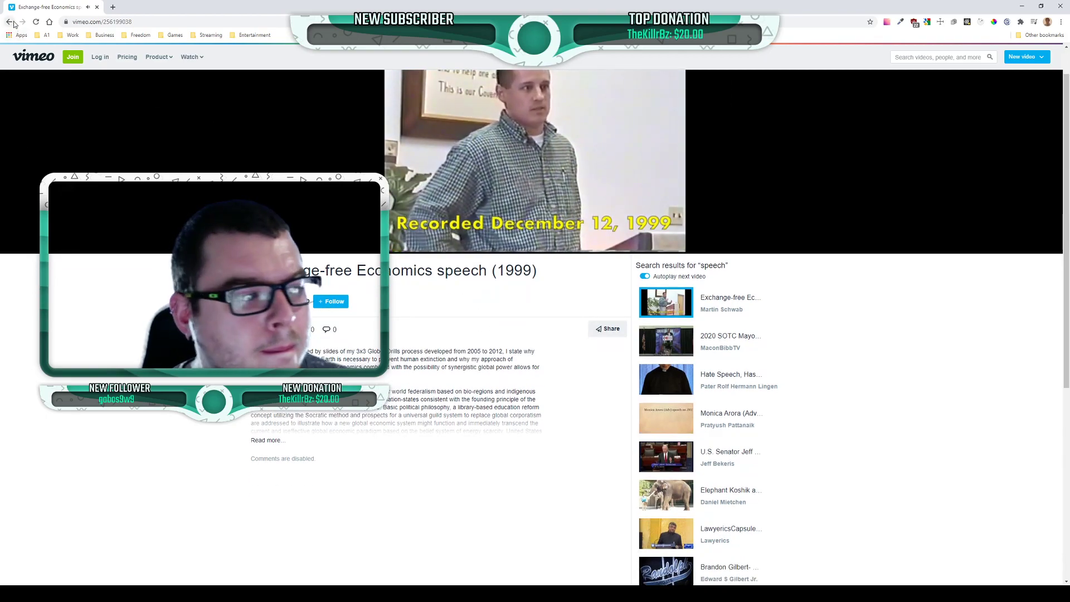
Return to the speech results, open the Martin Luther King Stanford University speech and play it from about 11 minutes in
click(11, 23)
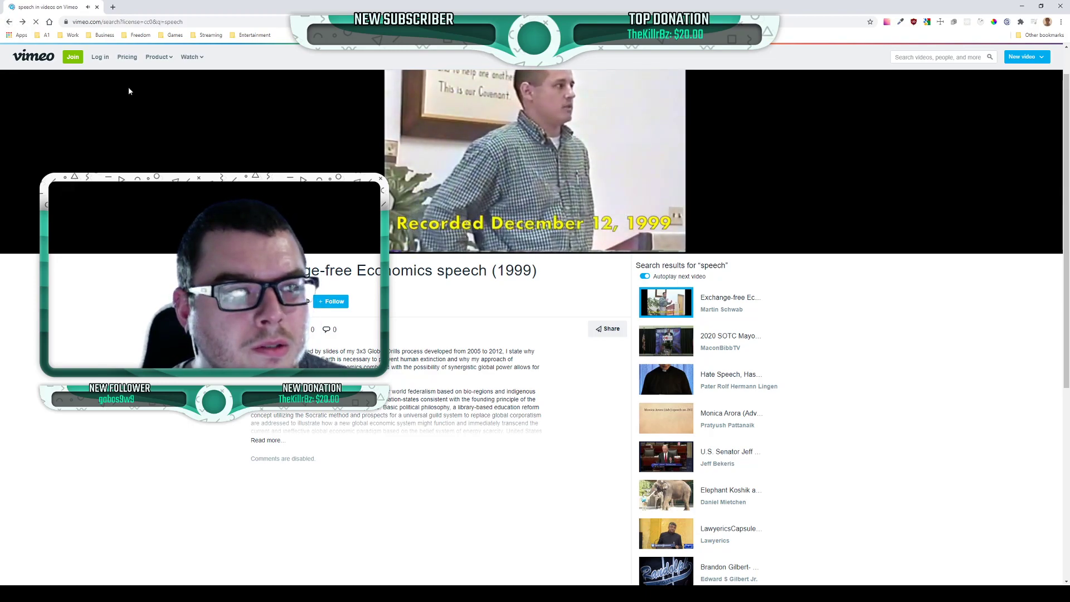
scroll(436, 302, up, 8)
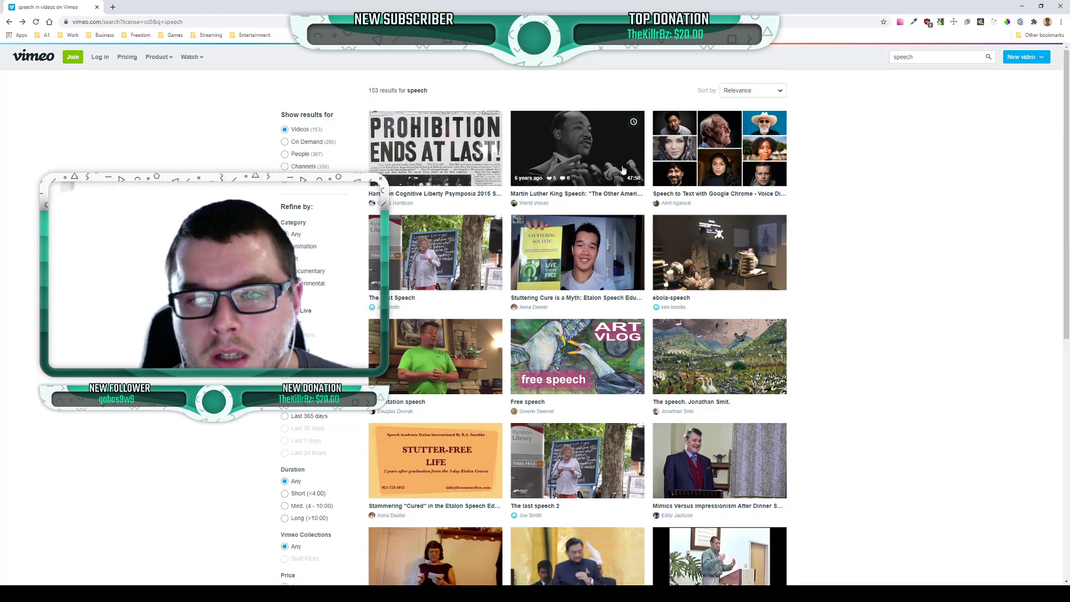
click(589, 159)
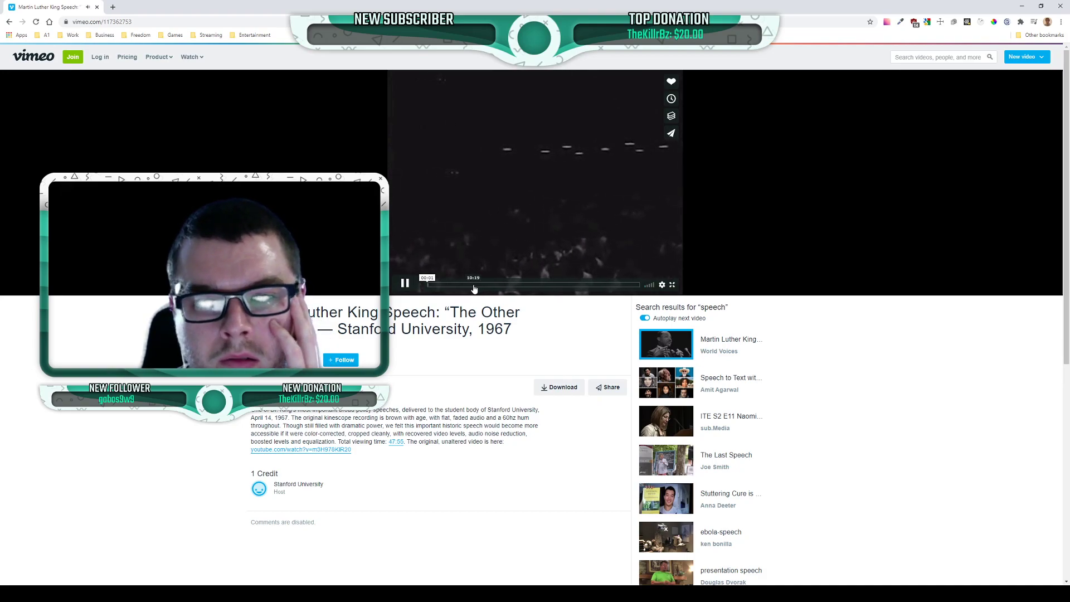
click(477, 286)
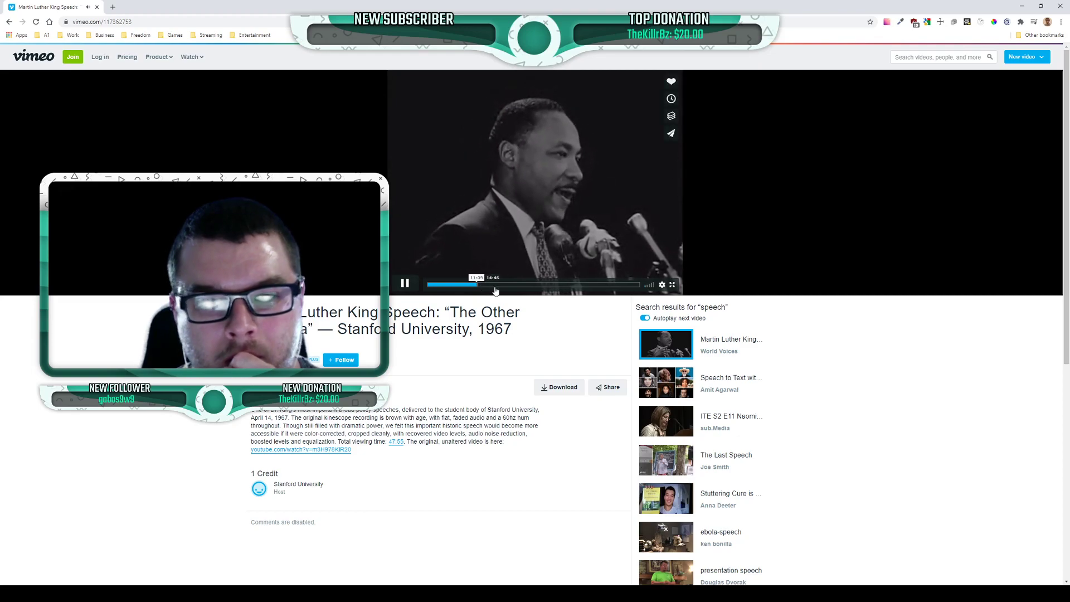
scroll(526, 299, down, 2)
scroll(526, 299, down, 4)
scroll(523, 301, up, 4)
scroll(477, 315, up, 2)
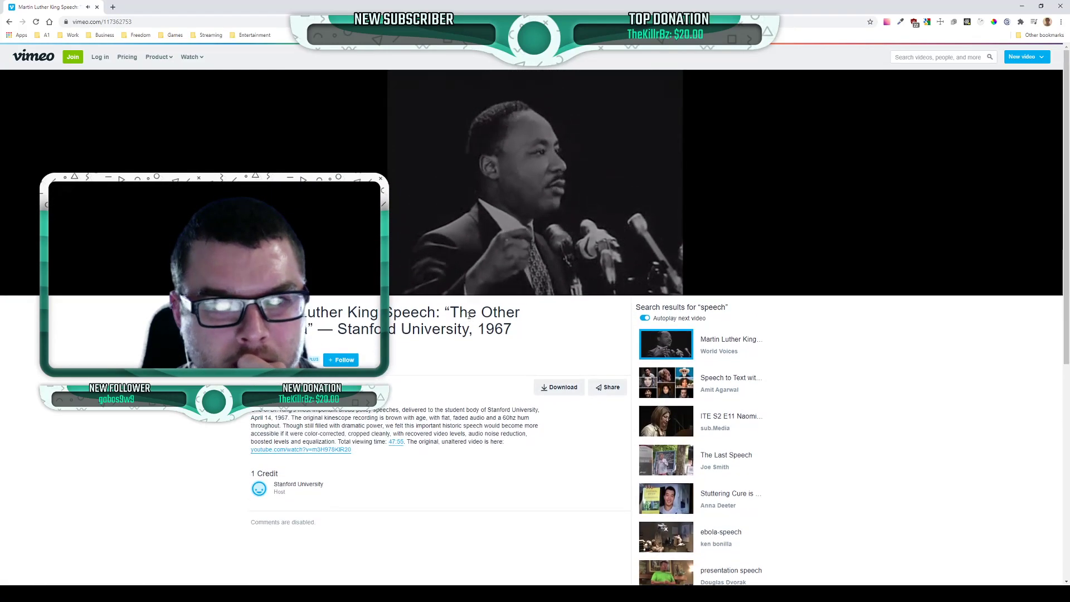
Search Vimeo for "space"
click(917, 59)
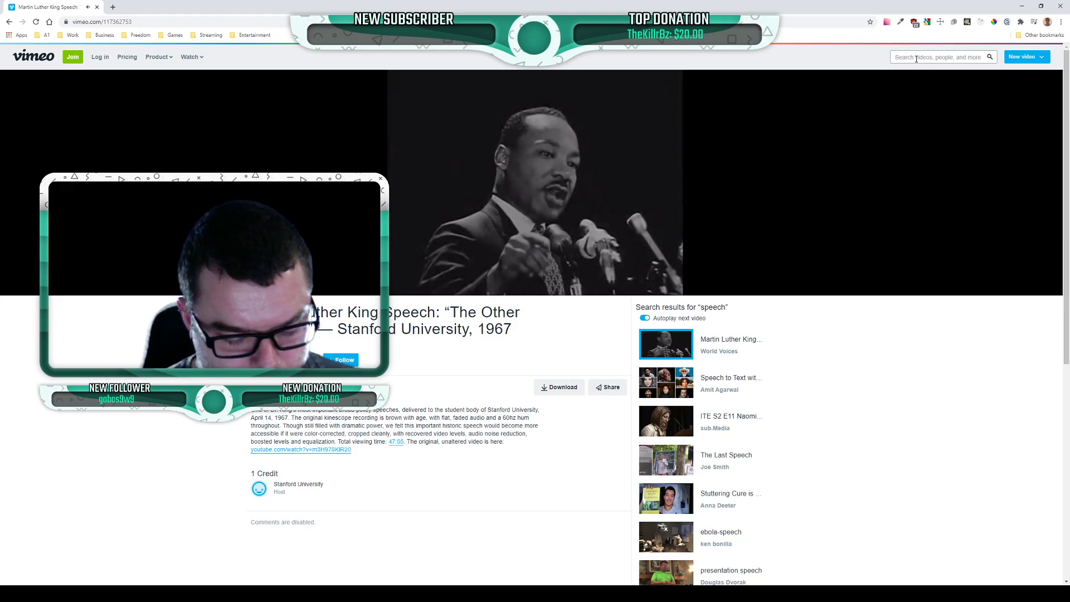
text(space)
key(Return)
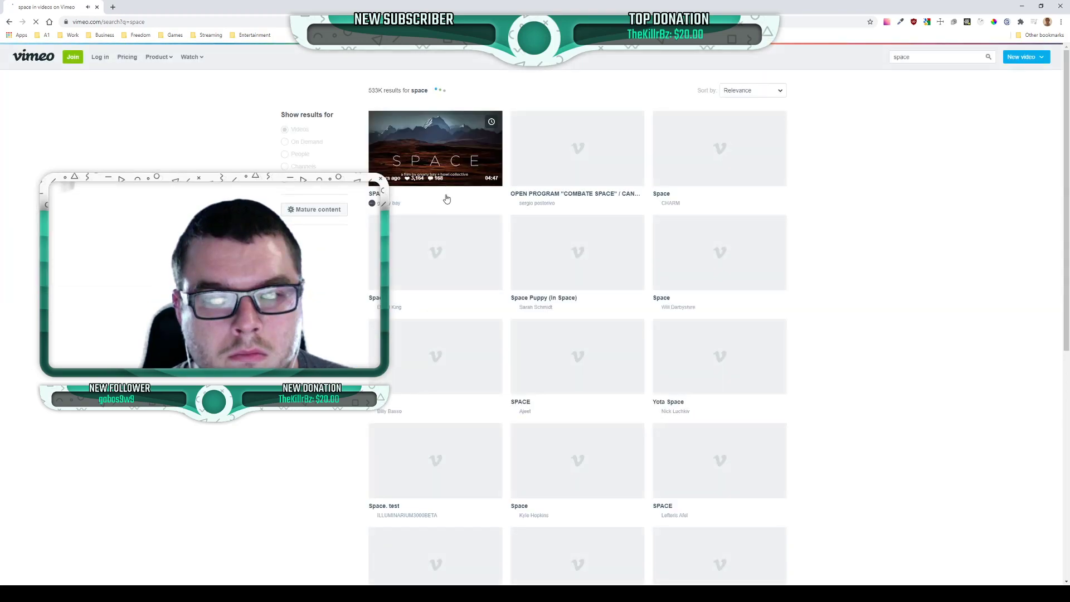
Show more search filters and limit the space results to the CC0 license
scroll(613, 250, down, 2)
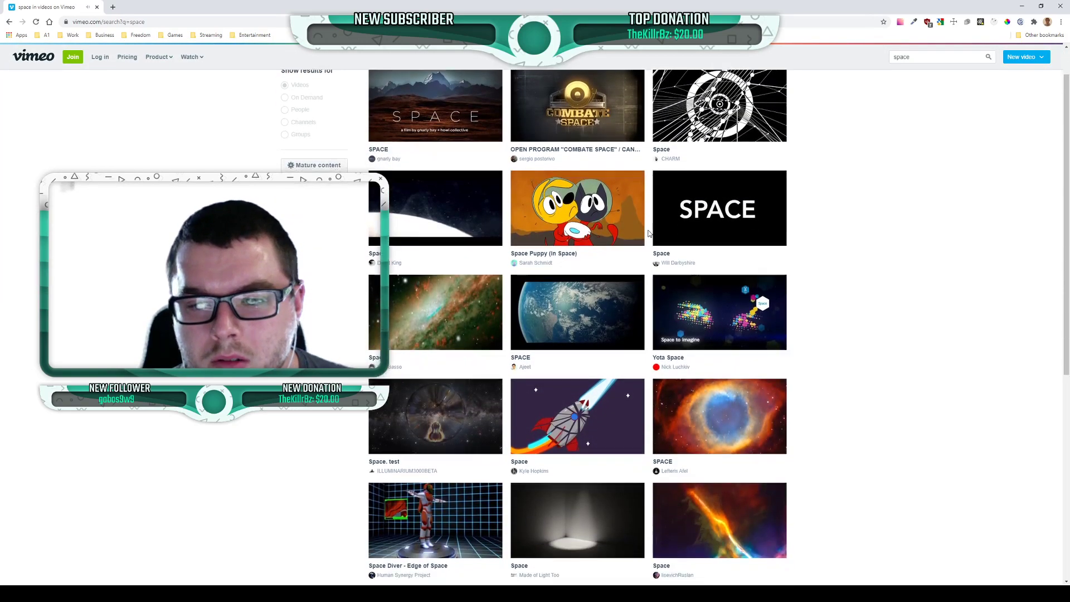
scroll(716, 403, down, 2)
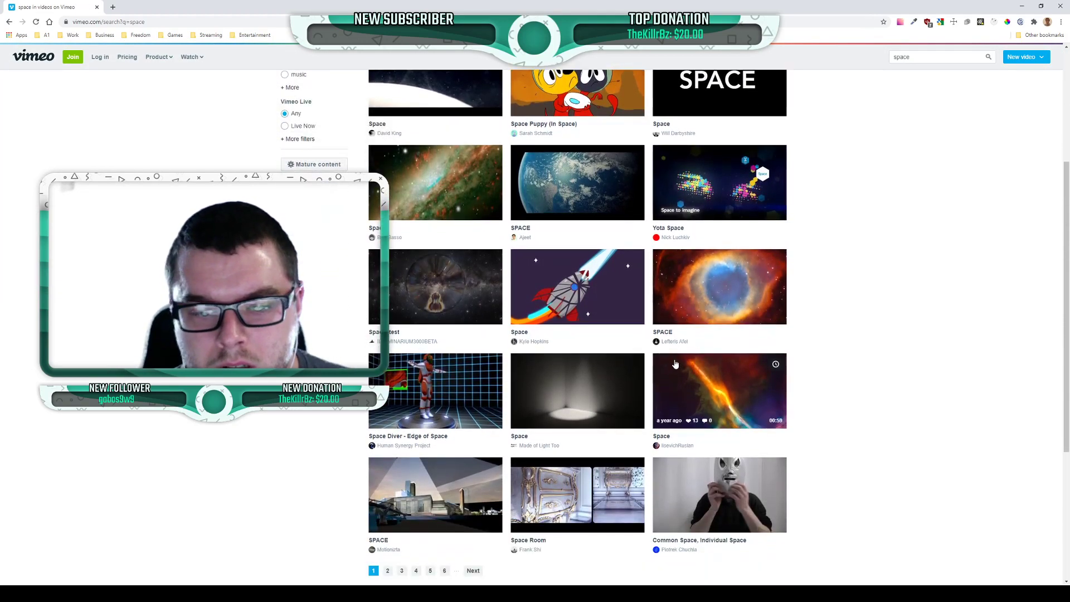
scroll(715, 402, up, 3)
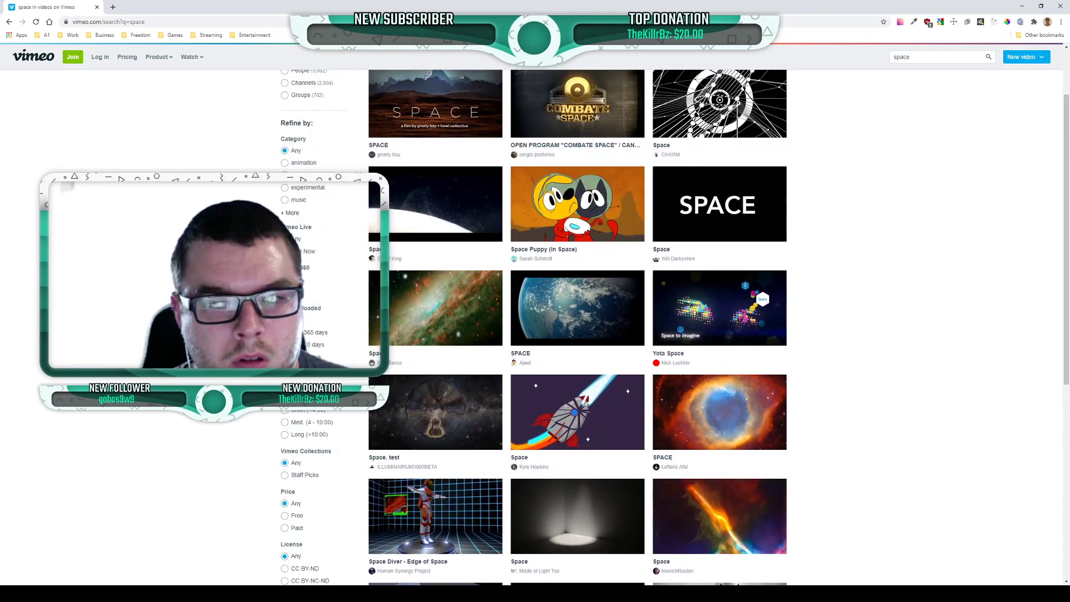
scroll(577, 326, down, 3)
click(292, 452)
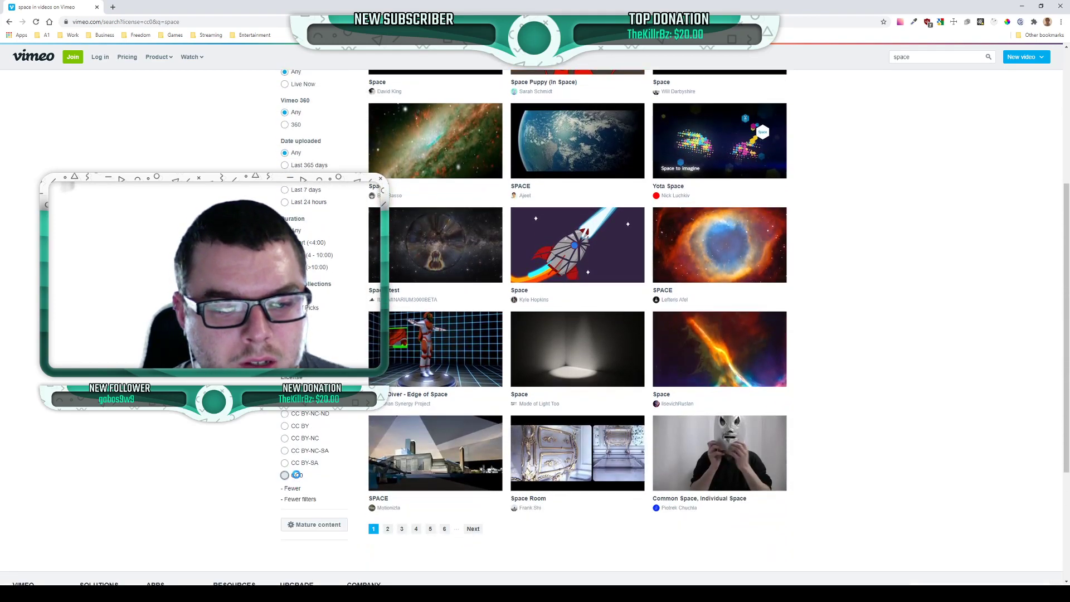
click(295, 475)
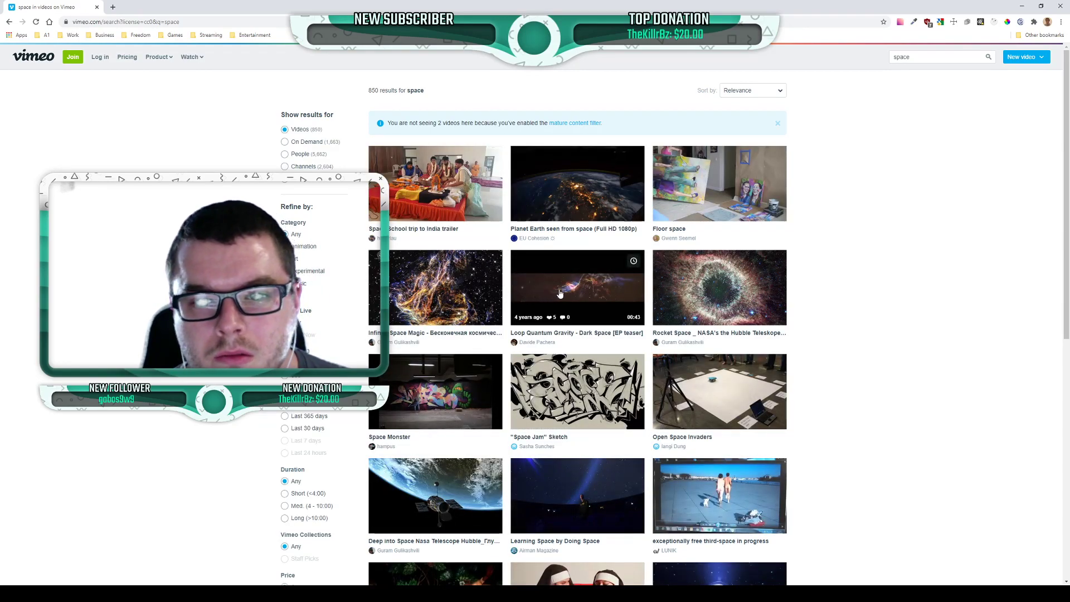
Browse the CC0 space results, open the video "Deep into Space Nasa Telescope Hubble" and skip through it
scroll(592, 297, down, 2)
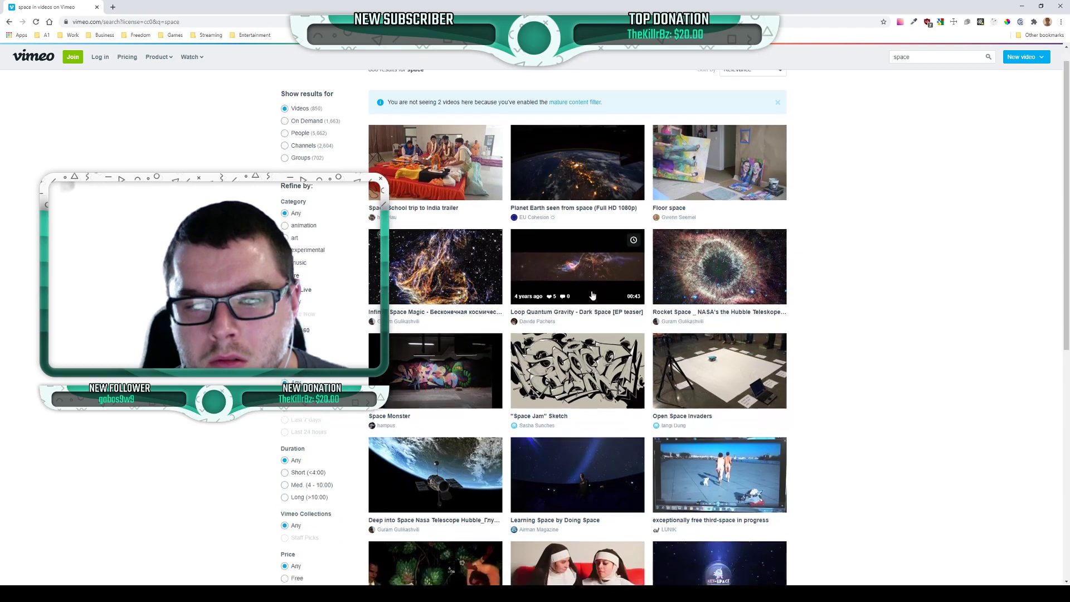
scroll(582, 310, down, 2)
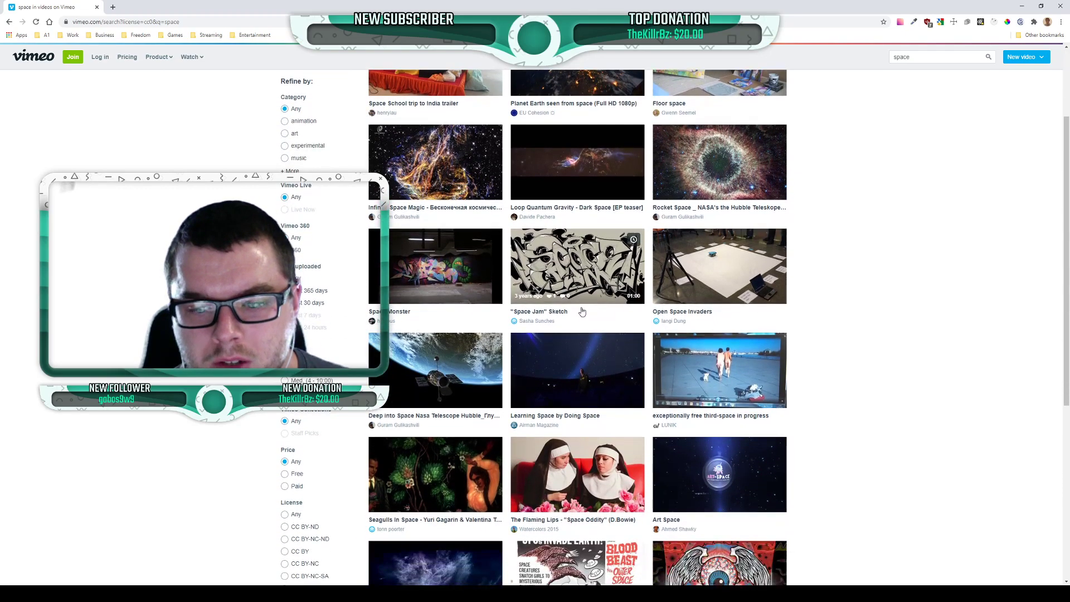
scroll(478, 332, down, 1)
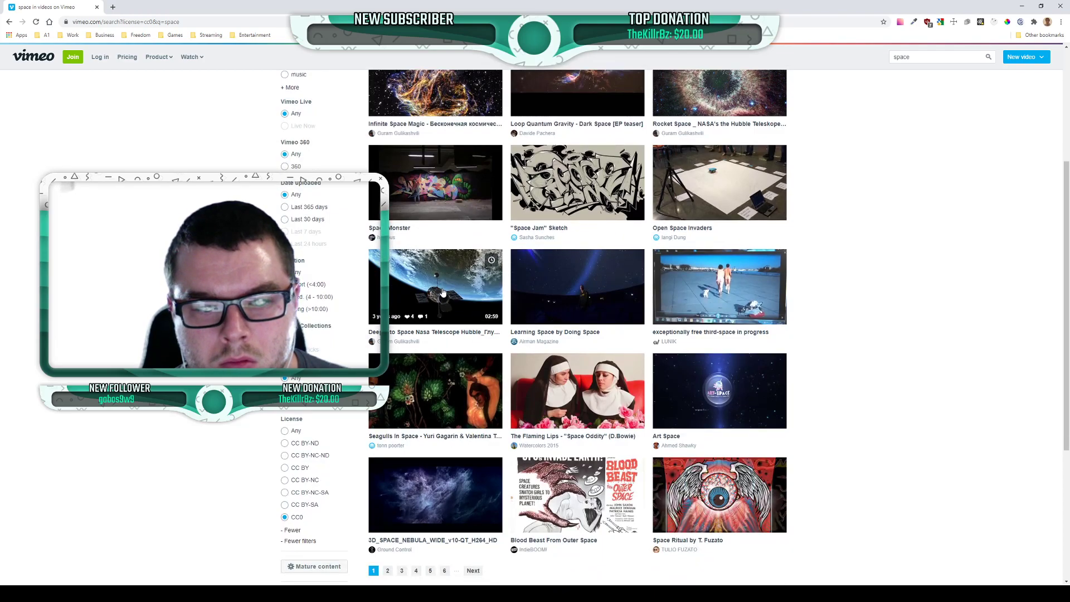
scroll(495, 296, down, 1)
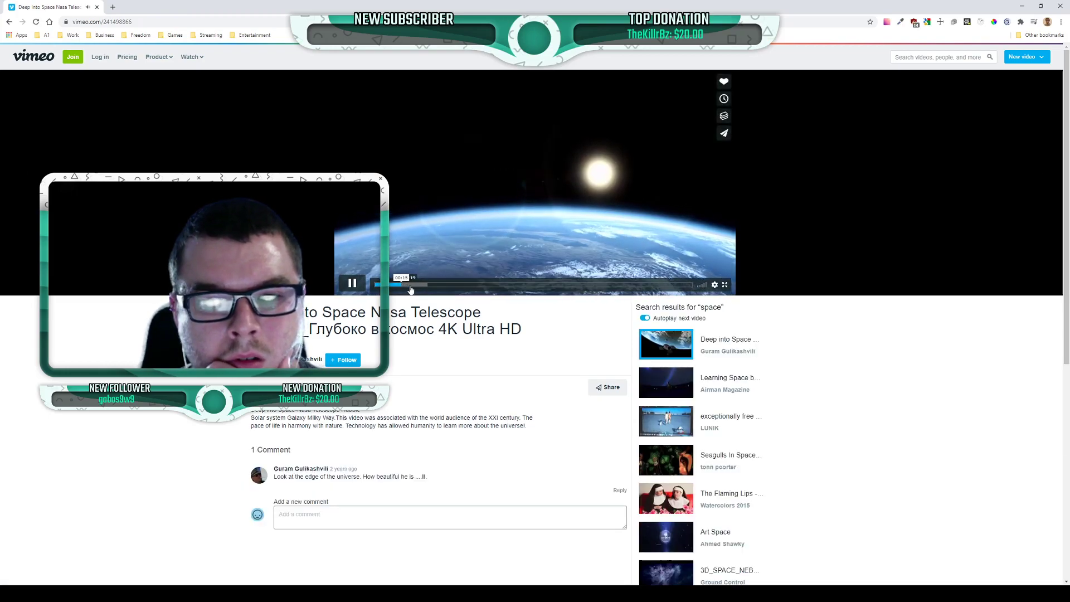
click(437, 286)
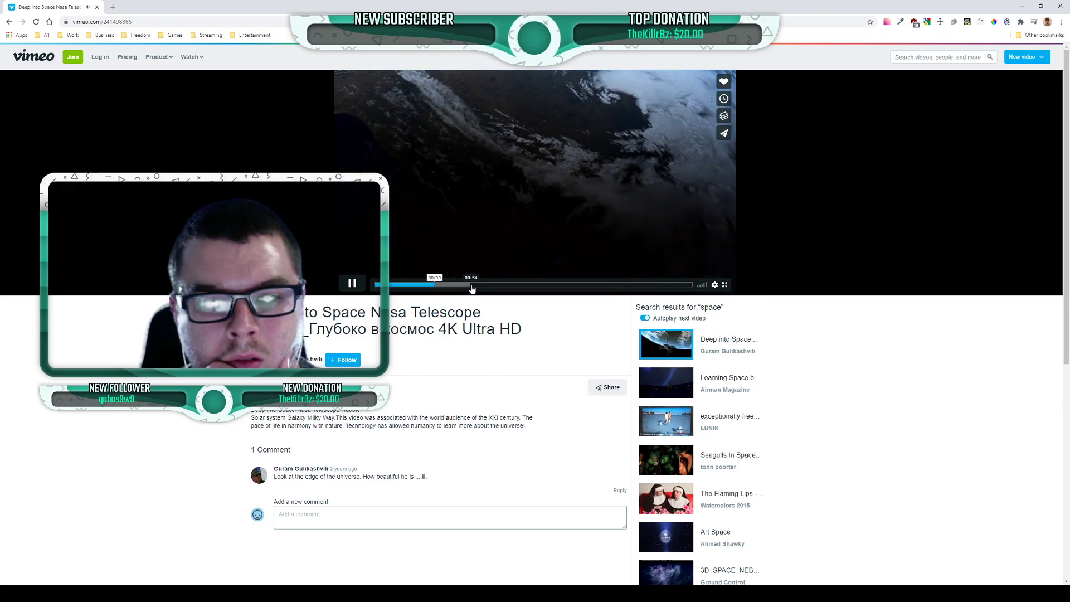
click(472, 286)
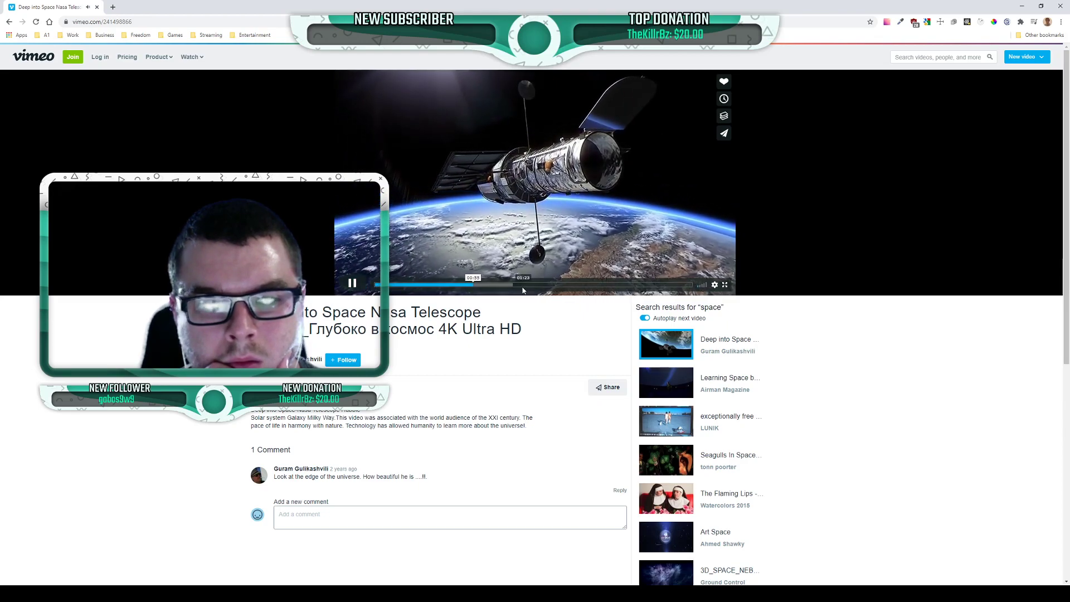
click(507, 286)
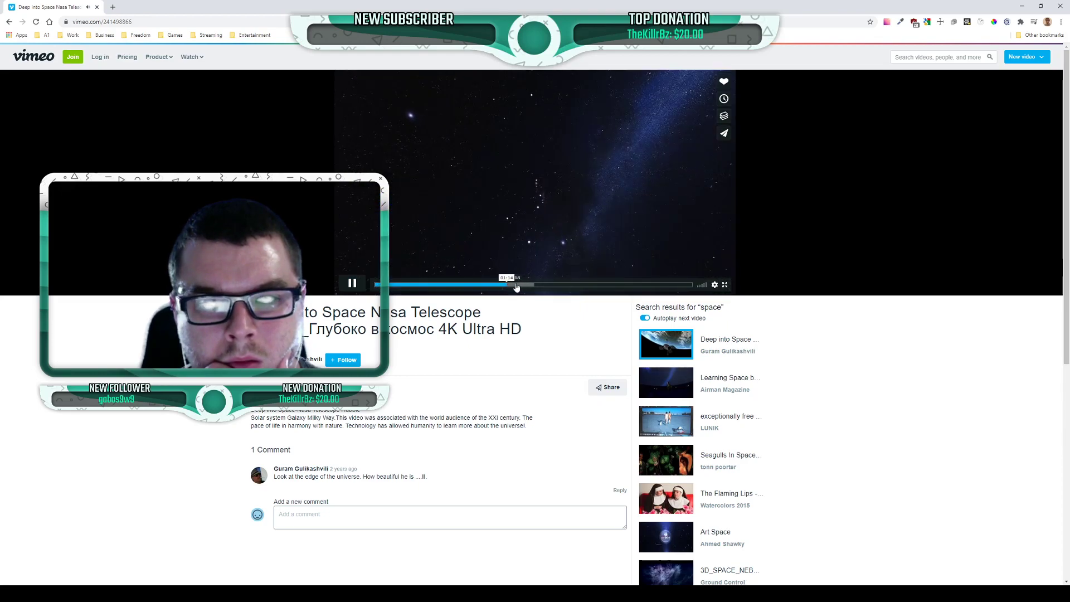
click(542, 283)
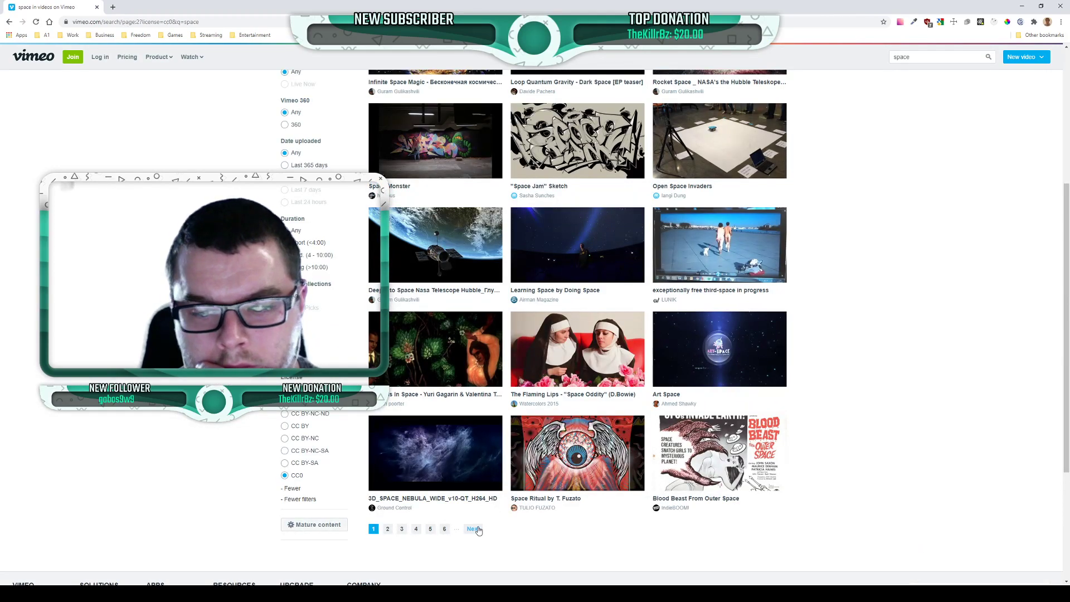
Check the second page of space results, and search Vimeo for "cthulu" to see whether CC0 videos are available
click(476, 528)
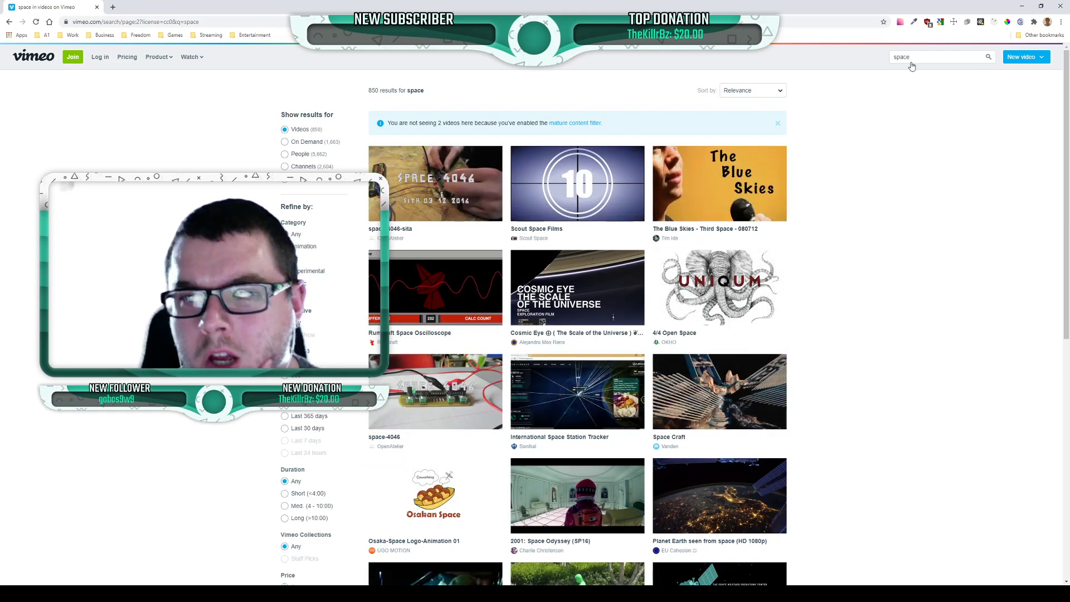
drag(918, 57, 873, 56)
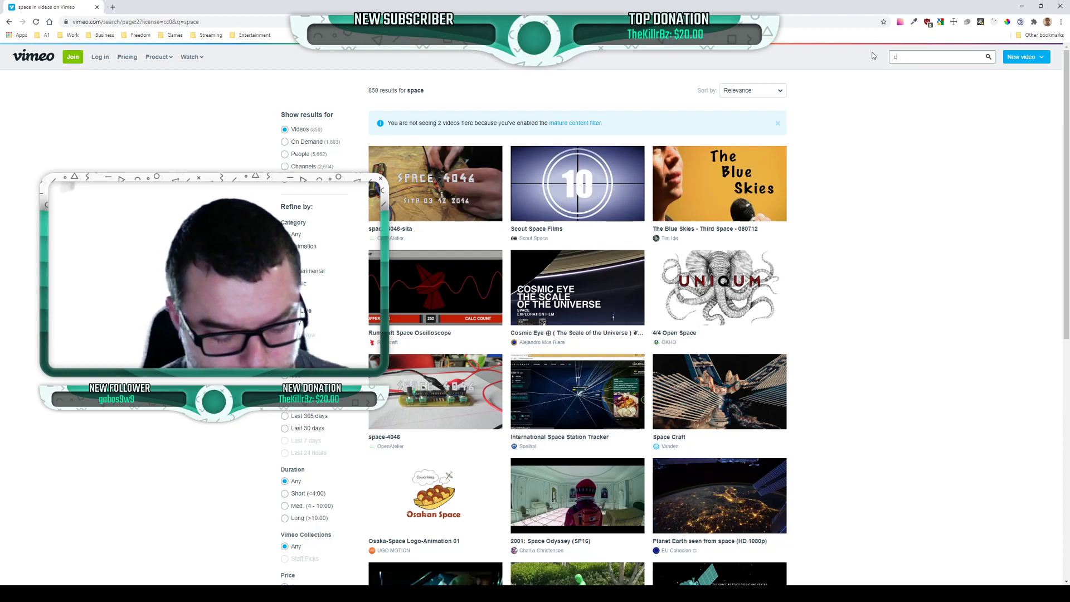
text(cthulu)
key(Return)
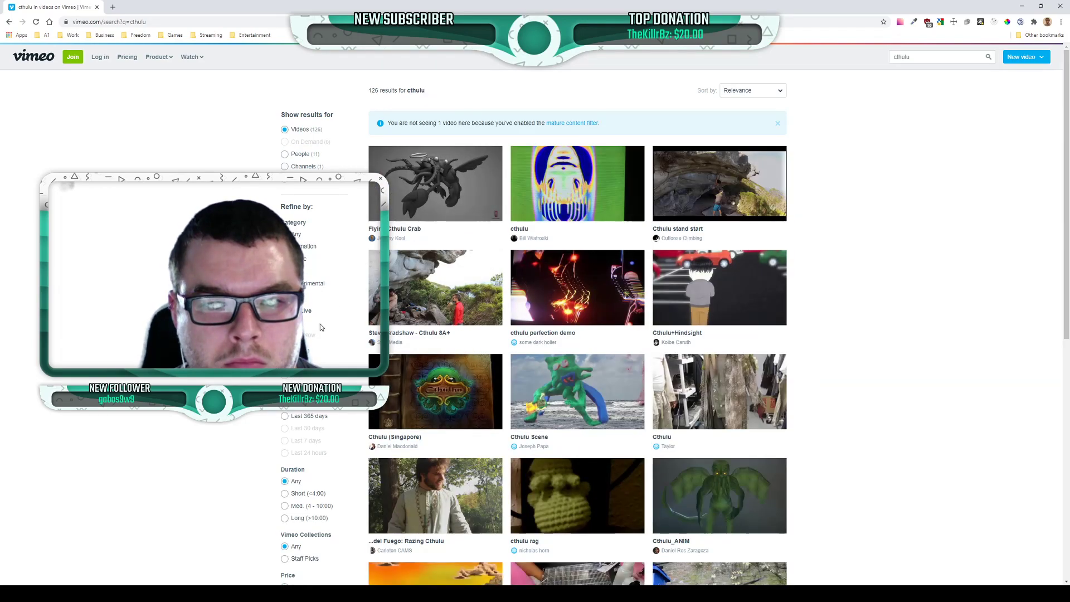
scroll(321, 327, down, 2)
scroll(290, 504, down, 2)
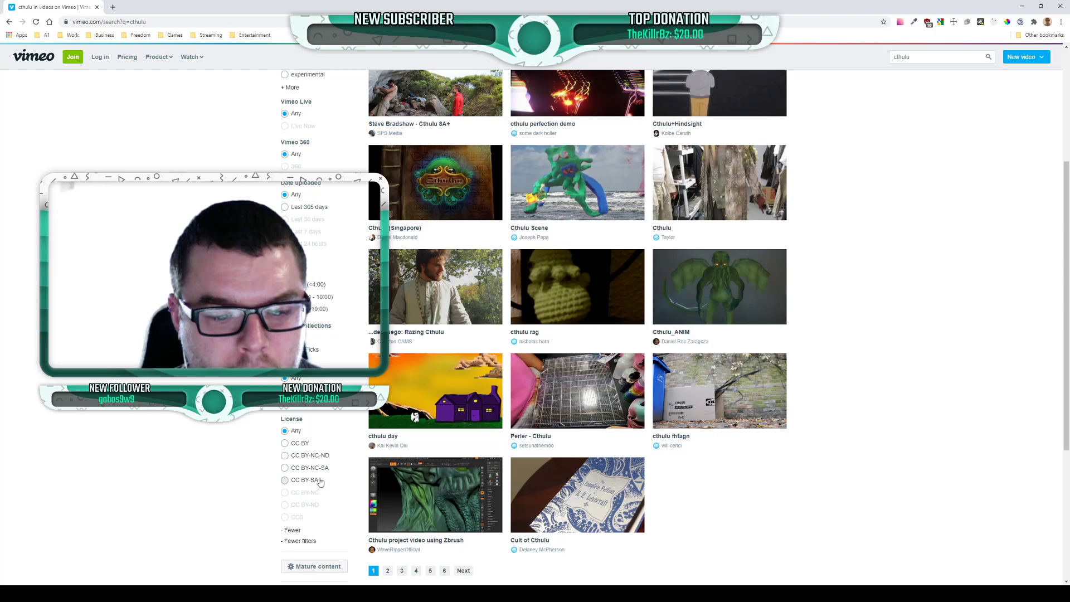
Search Vimeo for "lovecraft" and limit the results to the CC0 license
scroll(319, 484, up, 4)
double_click(901, 56)
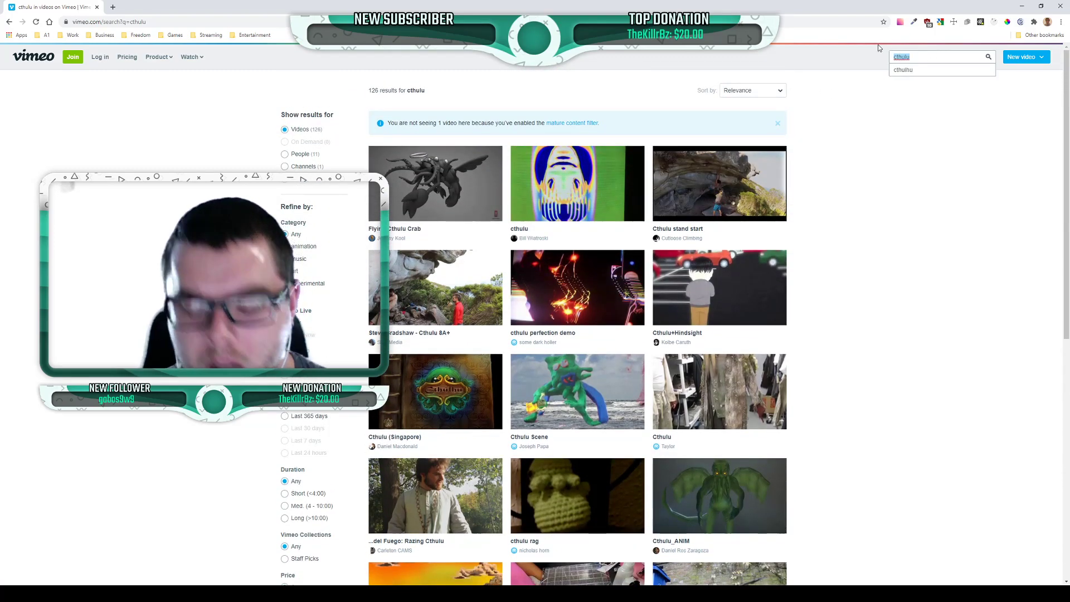
text(lovecraft)
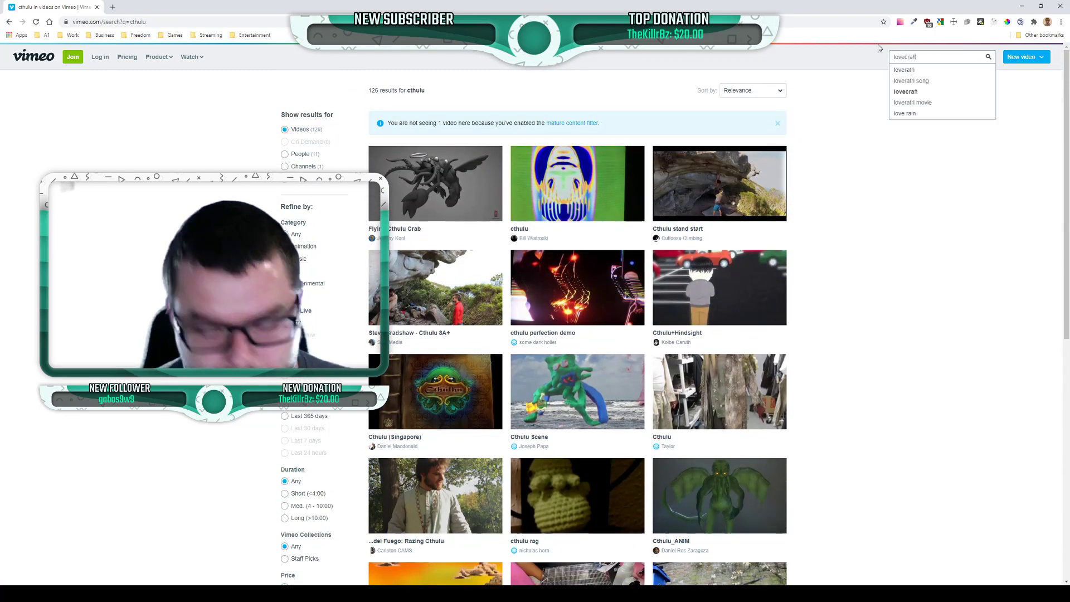
key(Return)
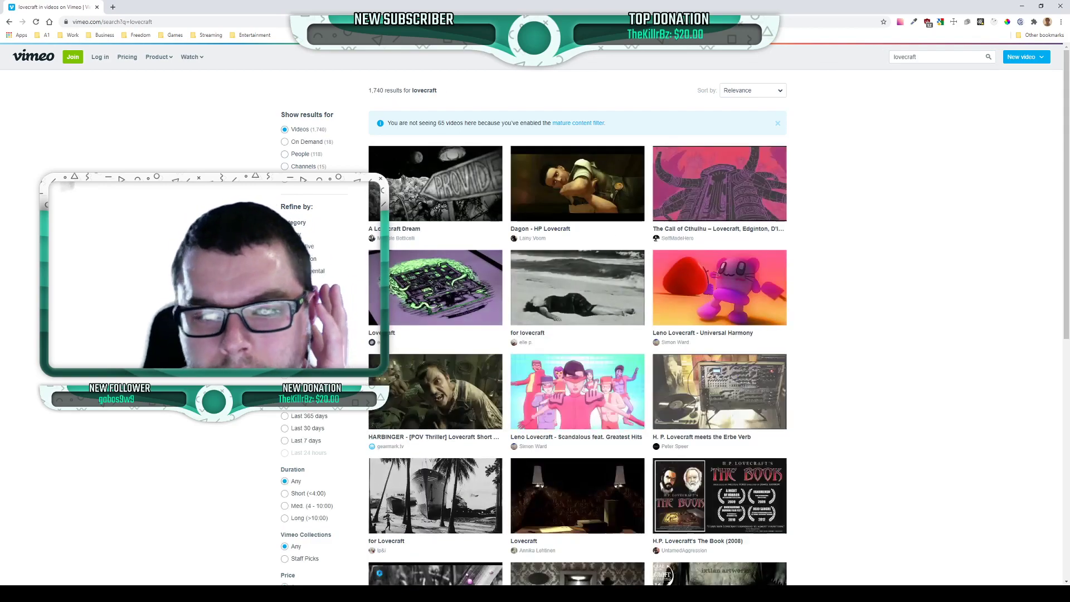
scroll(306, 459, down, 5)
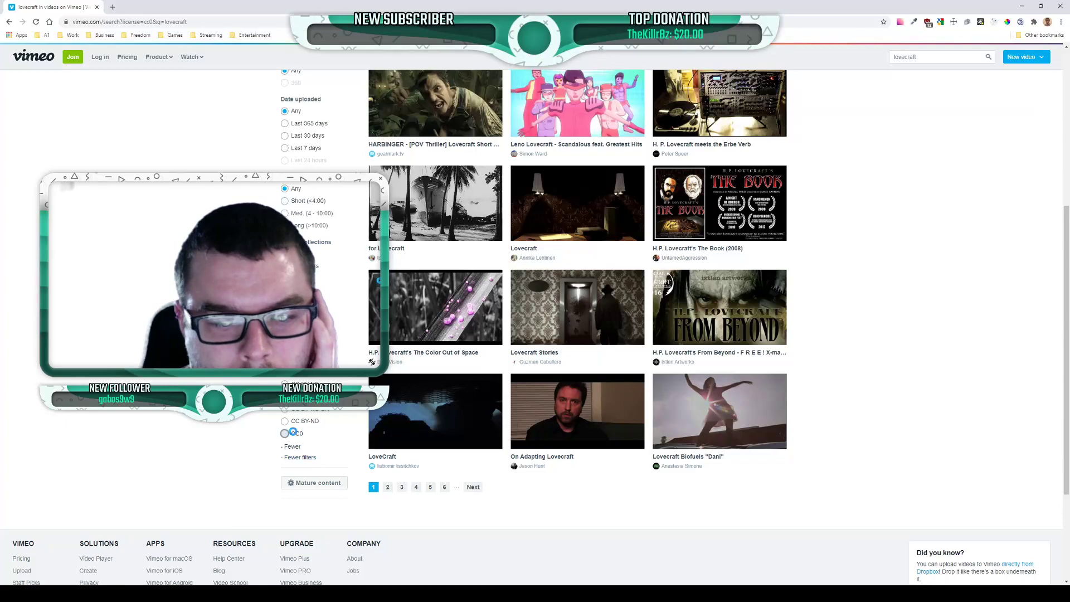
click(285, 433)
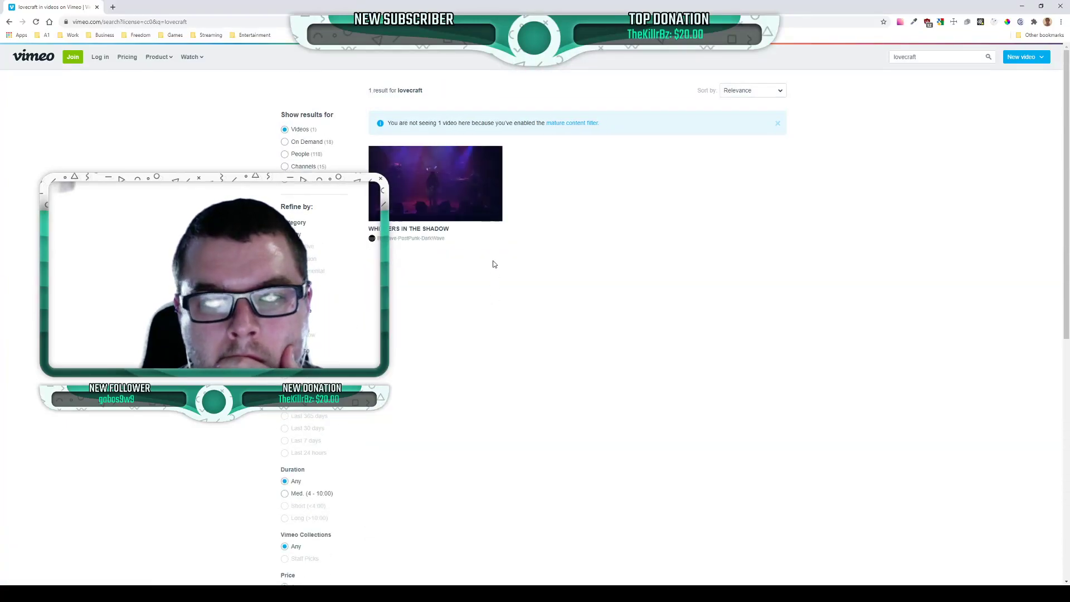
Preview the video "WHISPERS IN THE SHADOW" and return to the lovecraft results
click(446, 203)
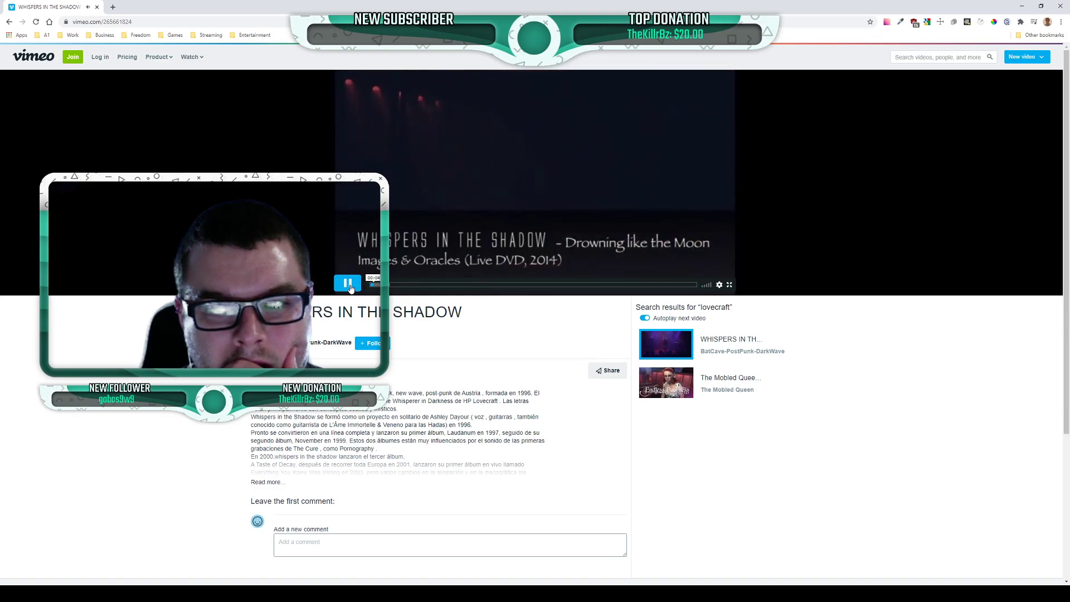
click(9, 22)
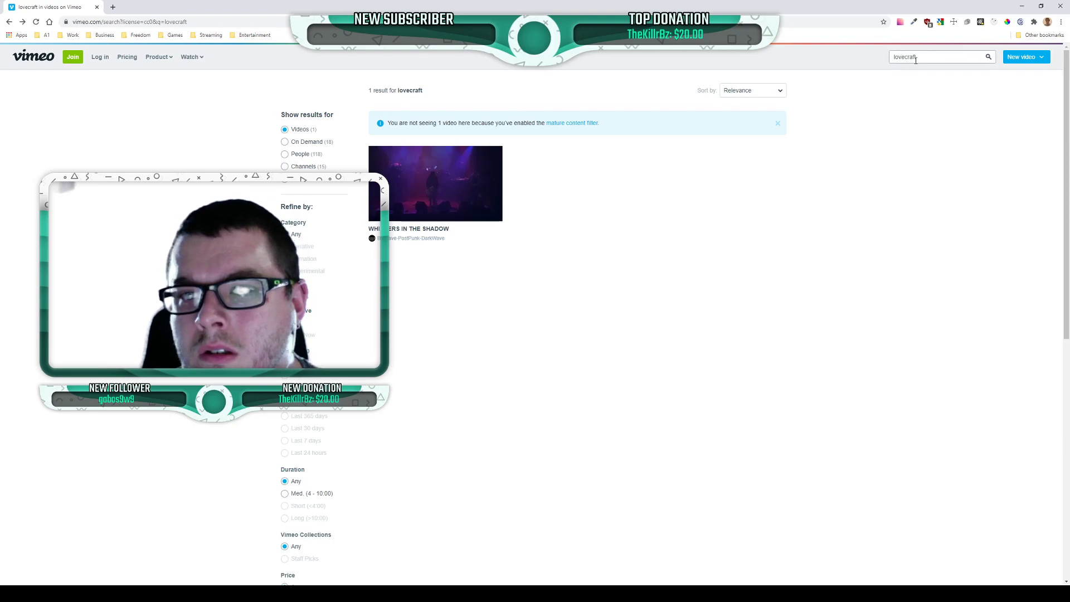
scroll(412, 177, down, 5)
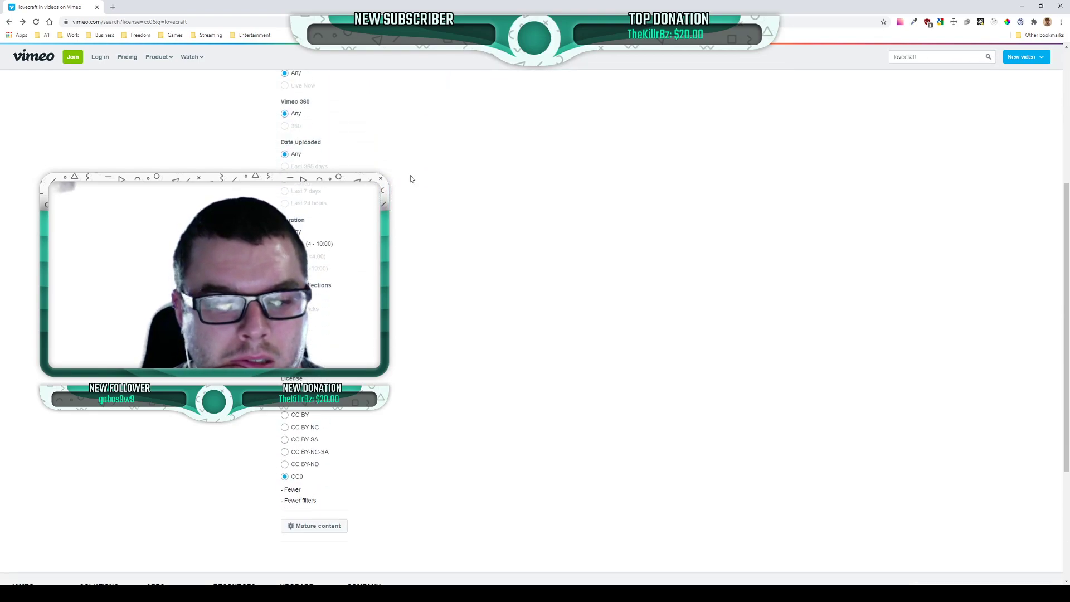
Search Vimeo for "speech" again
scroll(411, 179, up, 5)
click(944, 60)
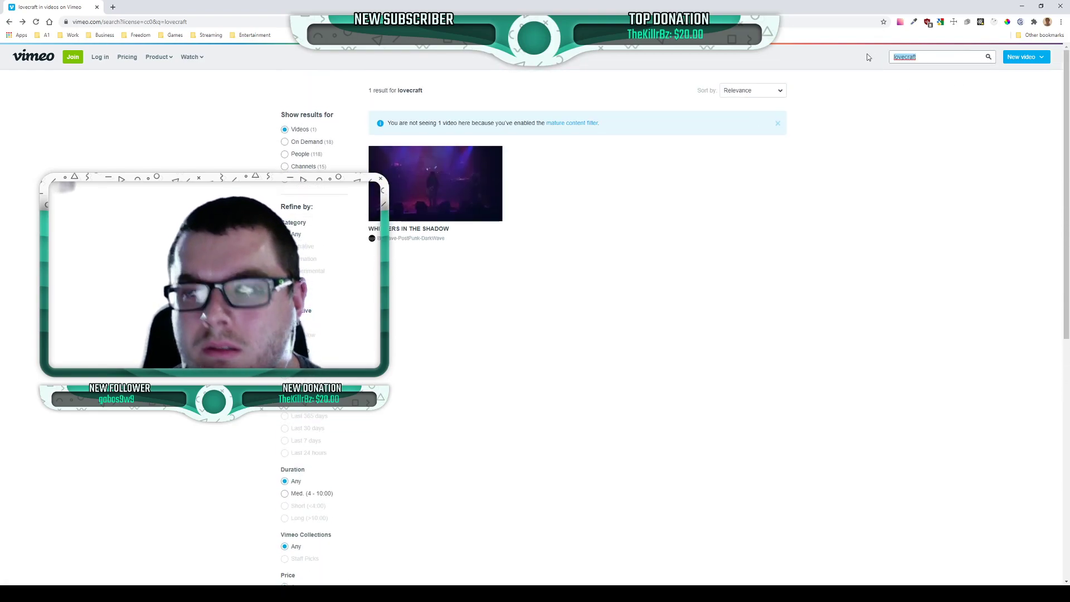
text(speech)
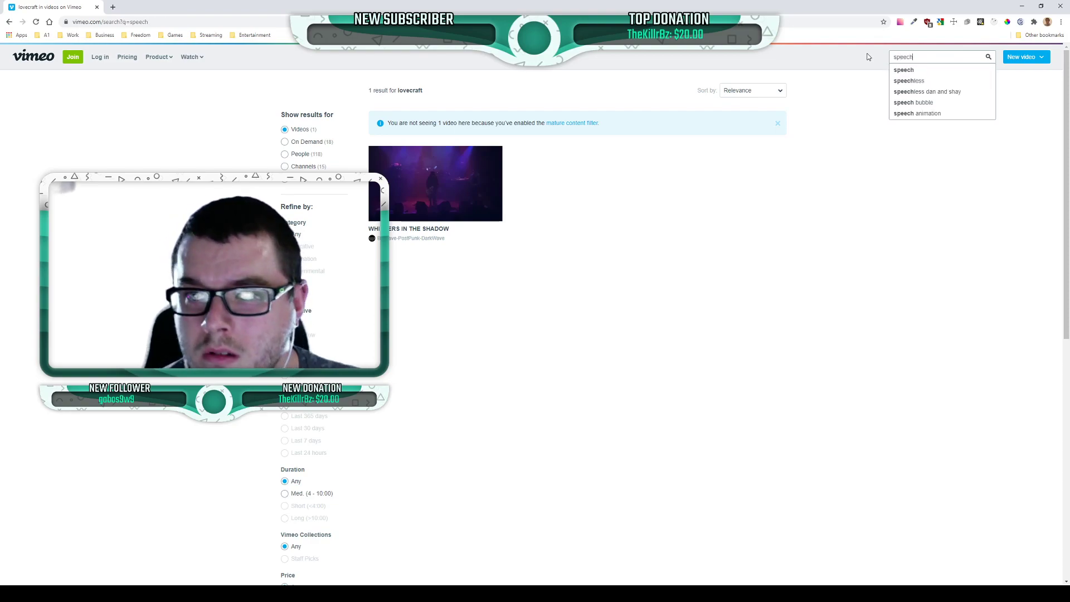
key(Return)
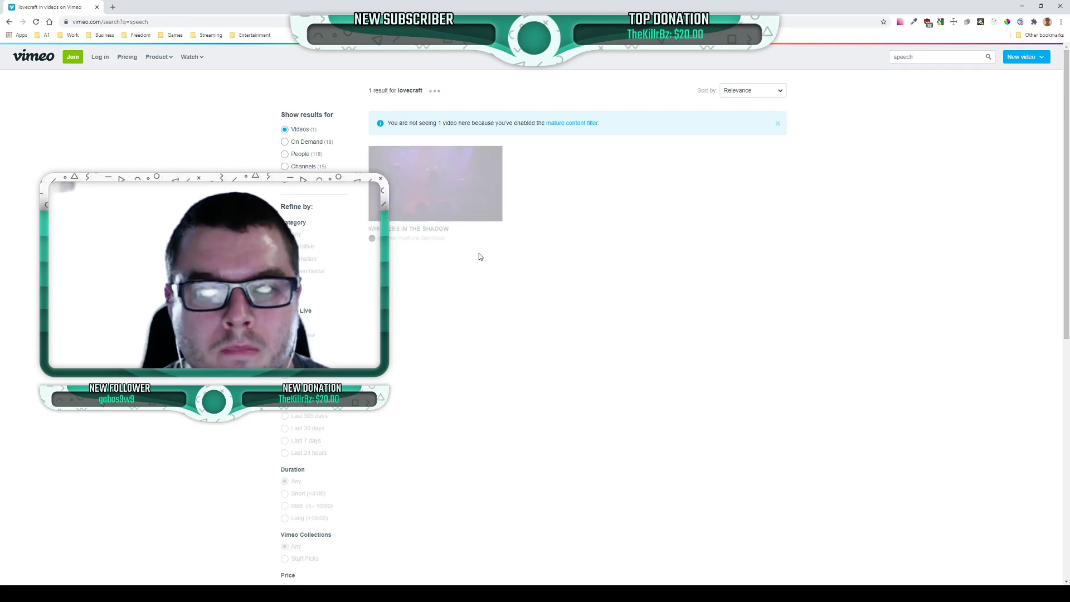
Limit the speech results to the CC0 license, open the "Stuttering Cure is a Myth" video and skip ahead in it
scroll(424, 340, down, 1)
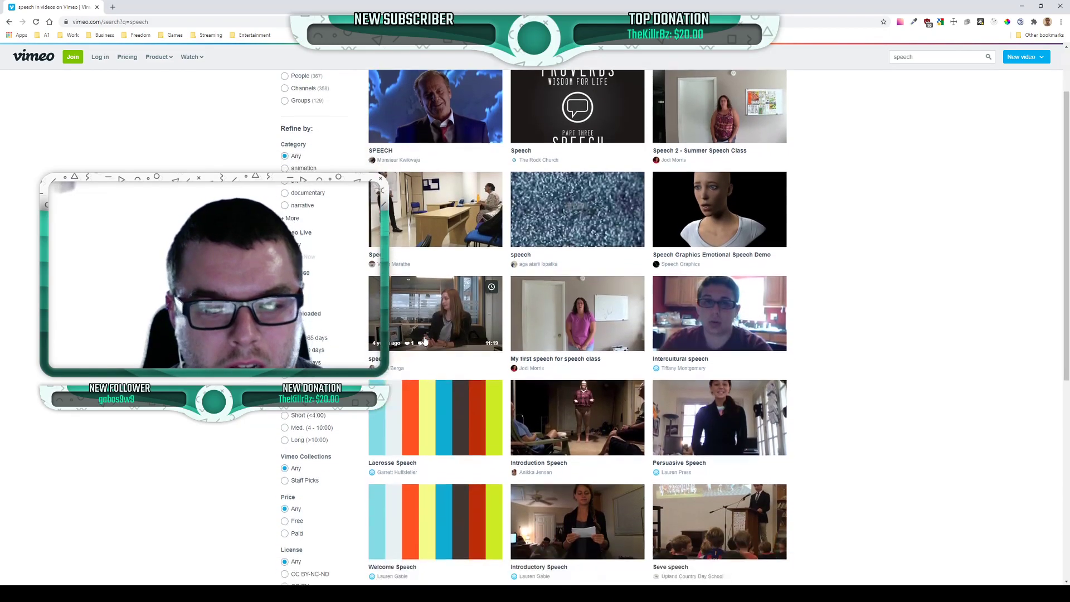
scroll(321, 477, down, 3)
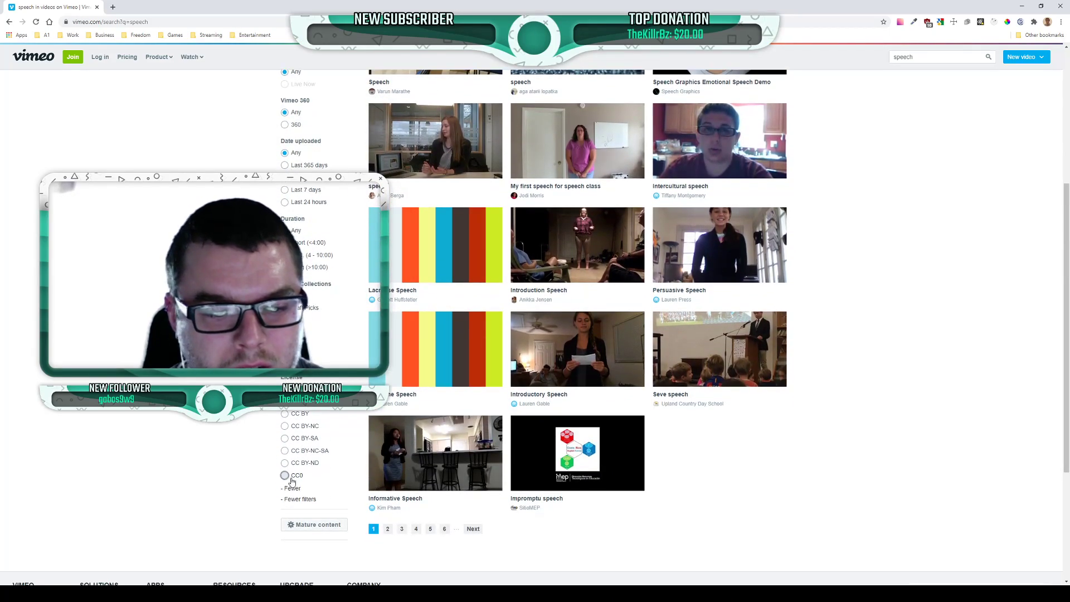
click(290, 477)
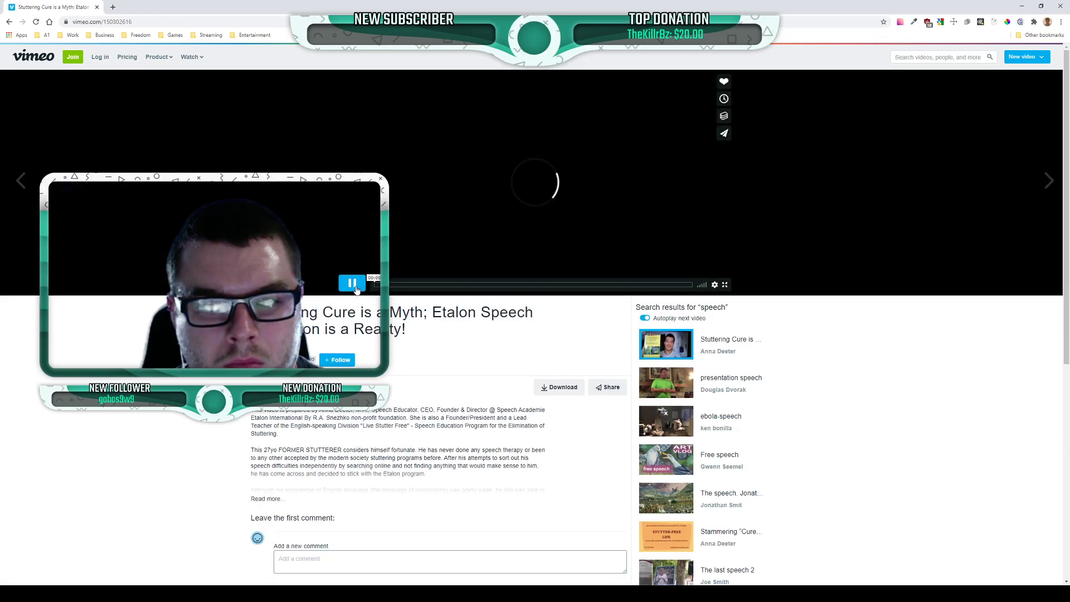
click(427, 285)
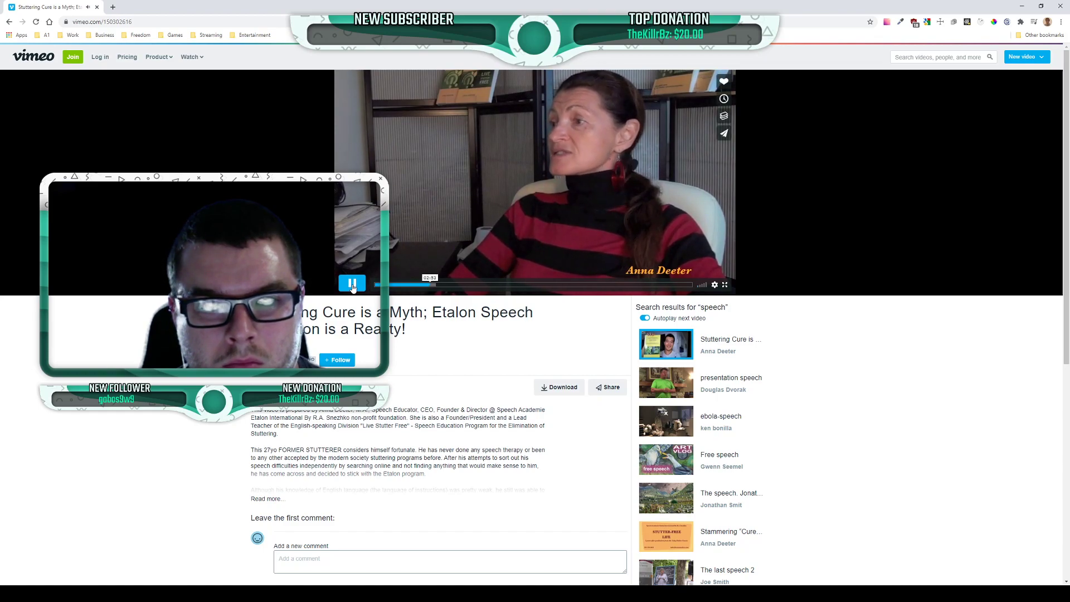
Search Google for "creative commons music" in a new browser tab and open the Creative Commons page on legal music for remixing and sampling
click(113, 7)
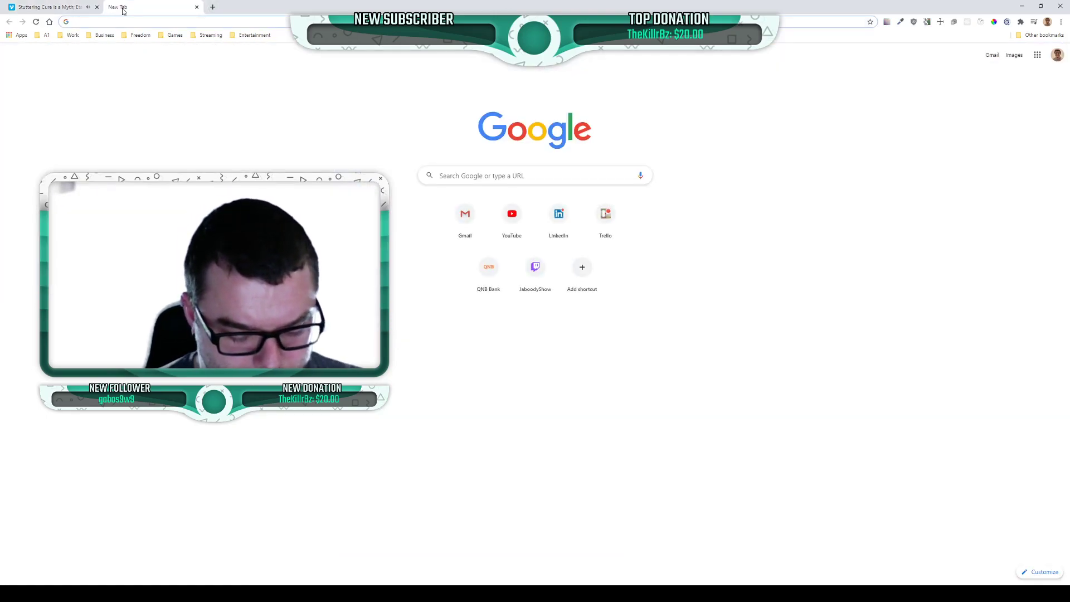
text(creative commns music)
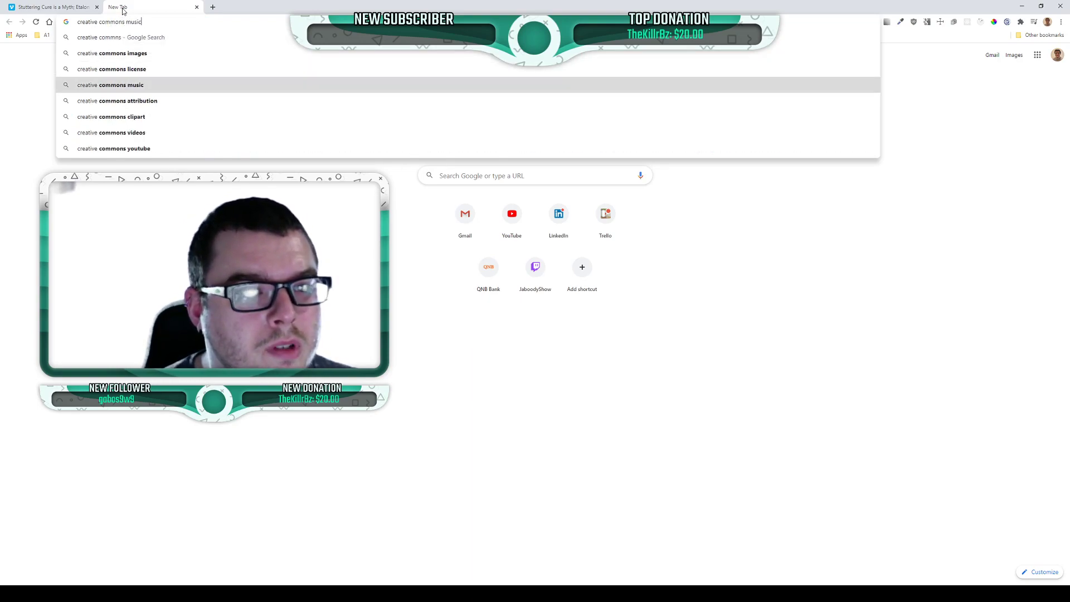
click(167, 85)
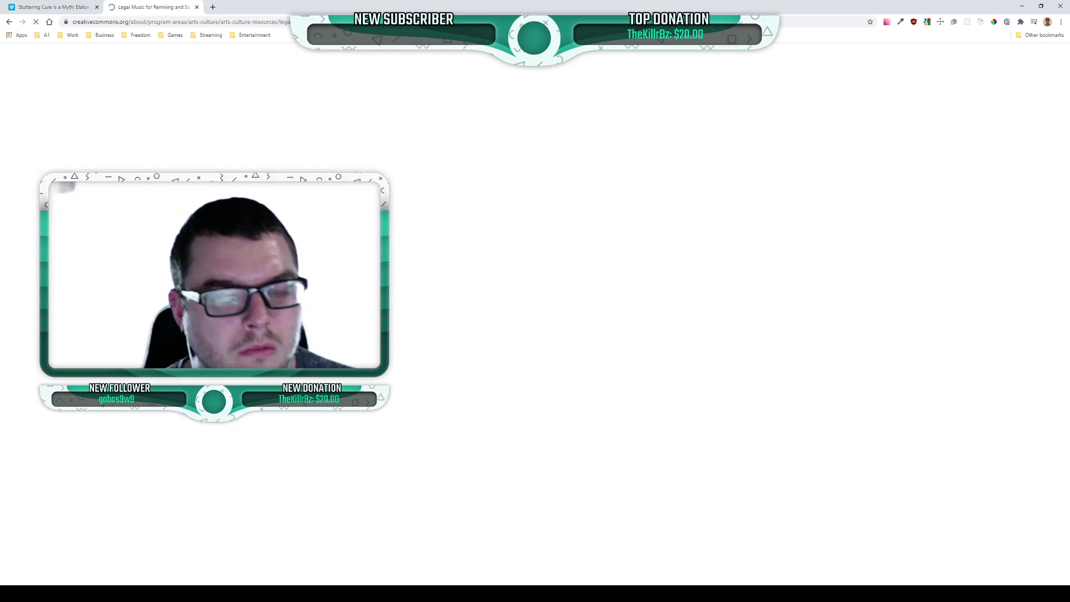
Read the Creative Commons page for sites offering CC-licensed music and the rules for remixing or sampling it
scroll(357, 250, down, 3)
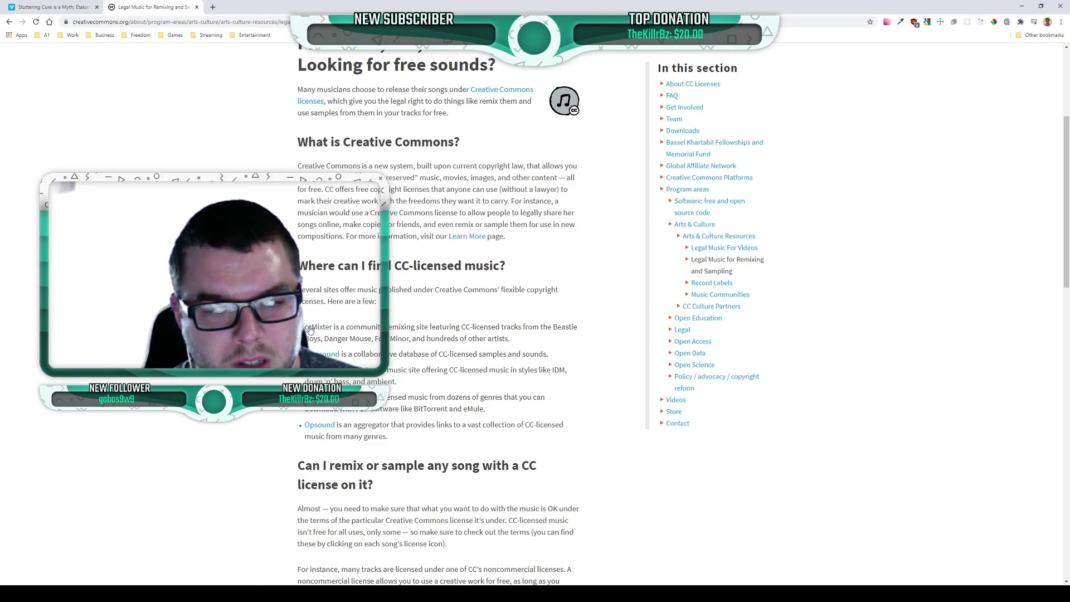
scroll(318, 333, down, 2)
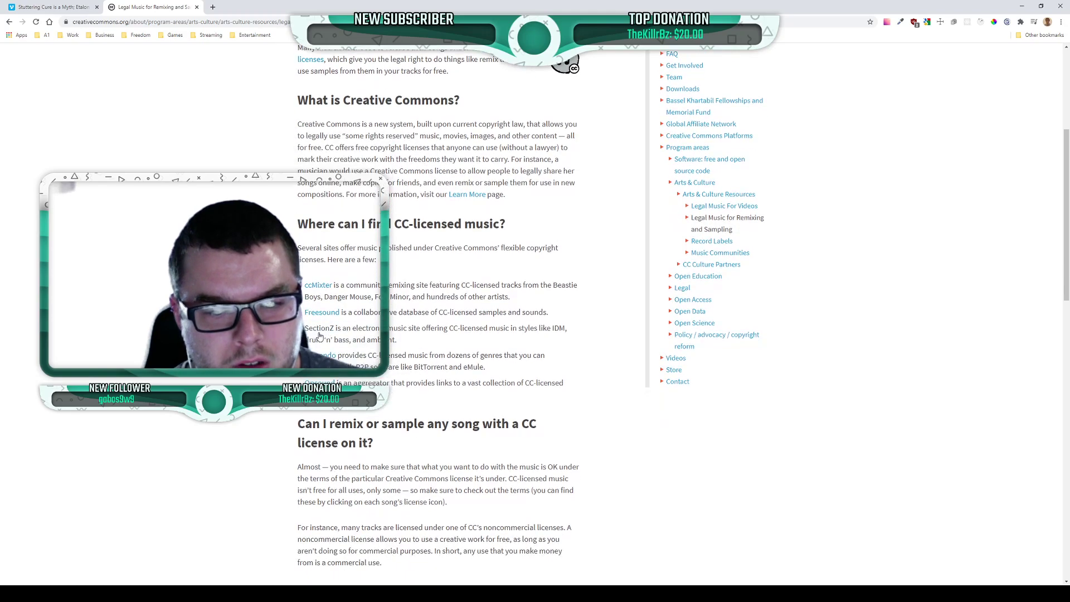
scroll(312, 350, down, 4)
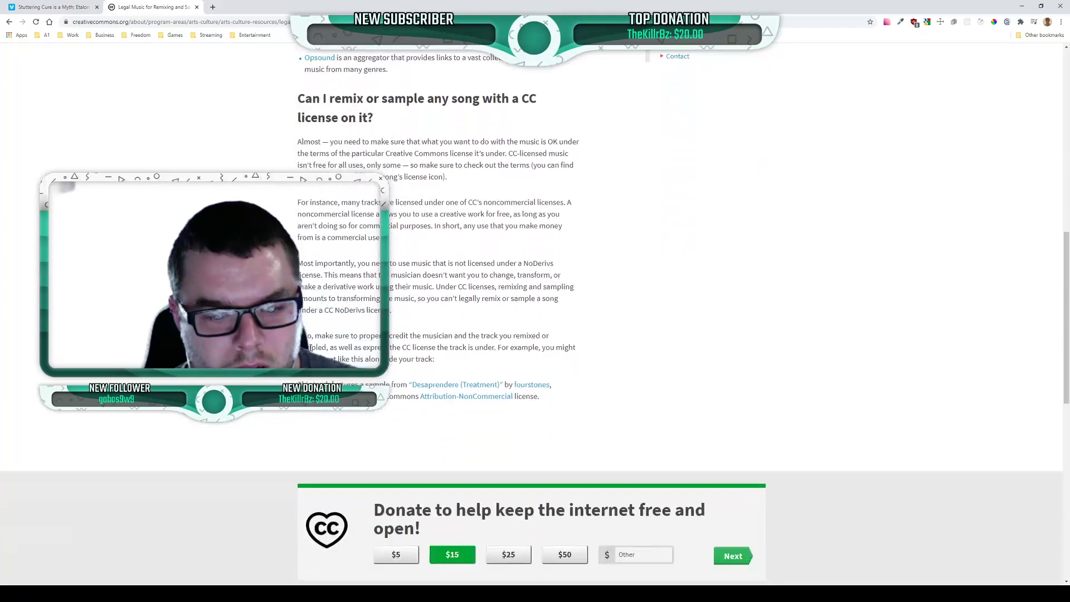
scroll(313, 349, up, 6)
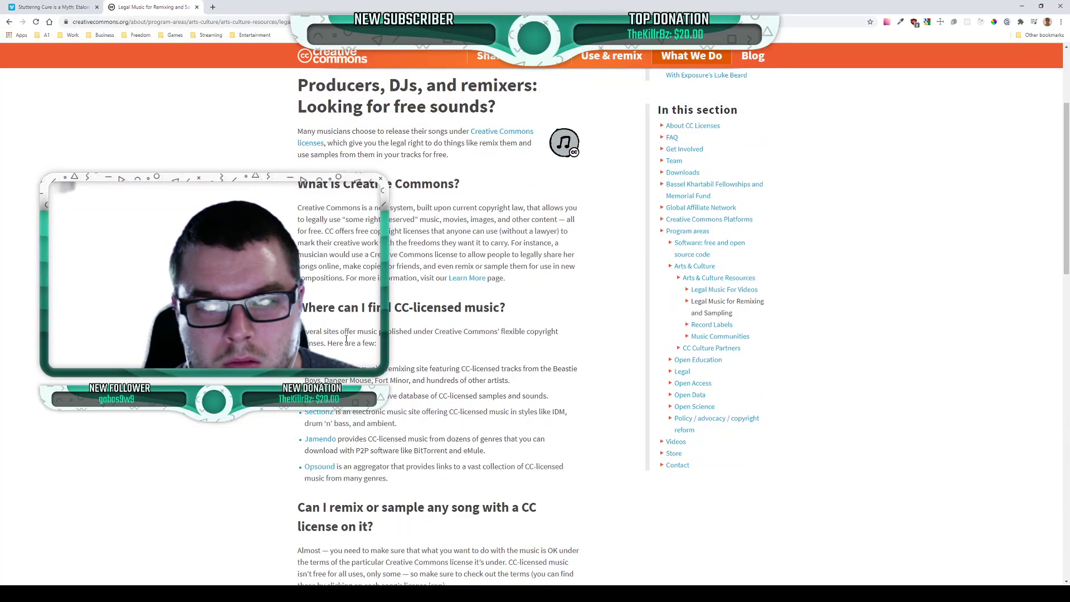
scroll(349, 346, up, 2)
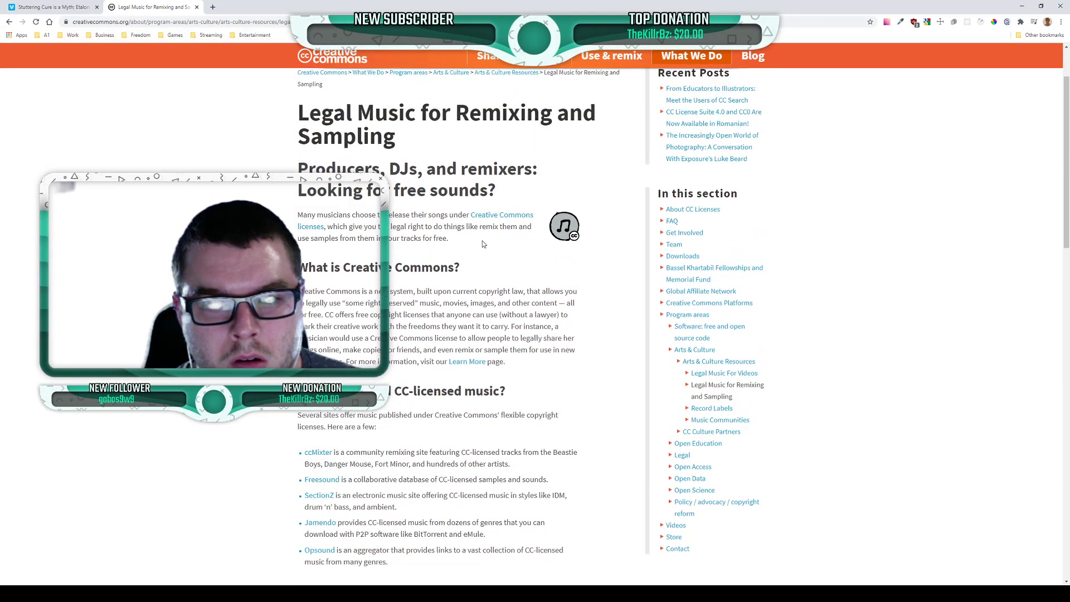
Return from the Creative Commons page to the Google results and search for "creative commons videos" instead
scroll(341, 413, down, 2)
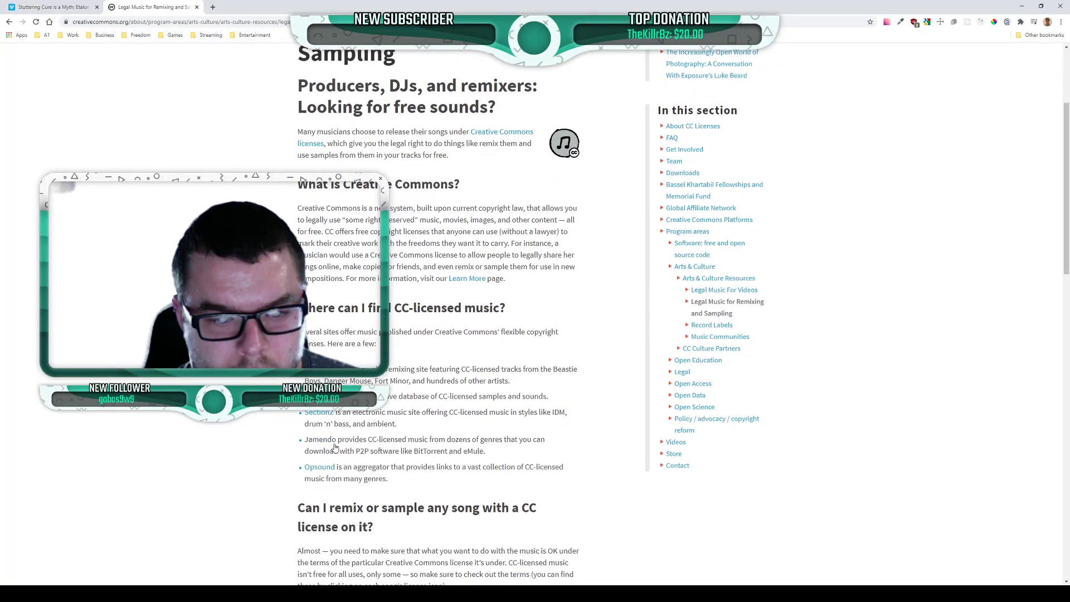
scroll(317, 473, up, 3)
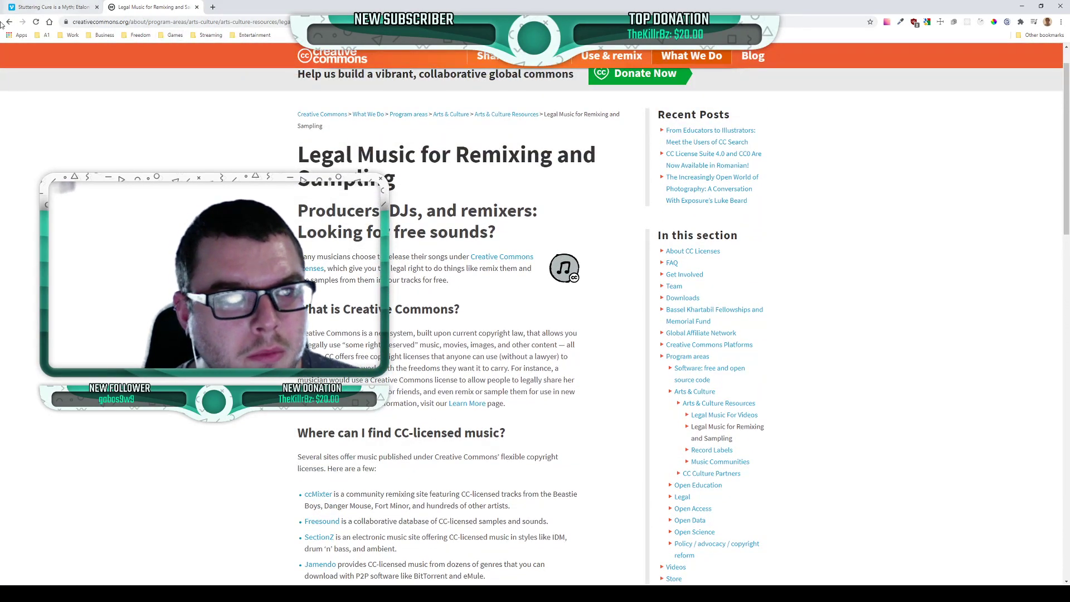
key(alt+Left)
double_click(136, 61)
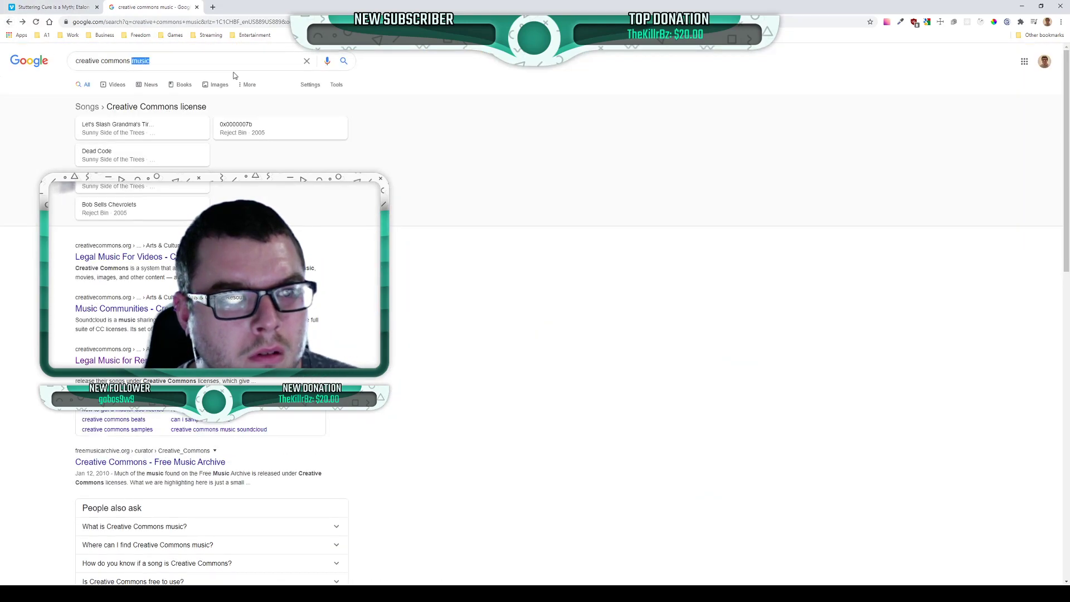
text(videos)
key(Return)
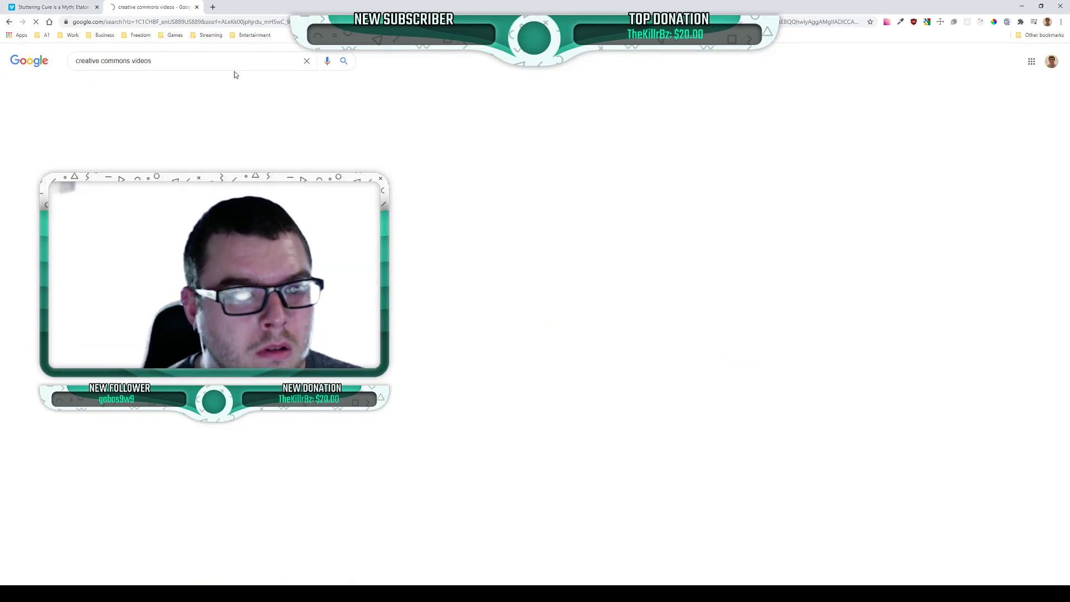
Open the "Videos - Creative Commons" result and look through the page's list of videos for usable material
click(138, 131)
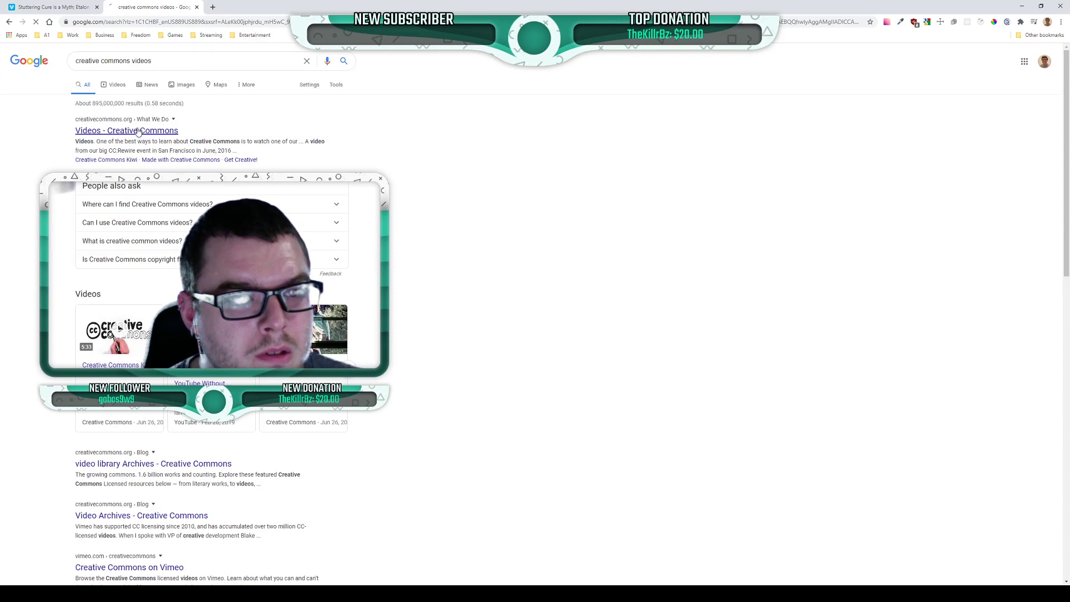
scroll(323, 194, down, 1)
scroll(323, 194, down, 10)
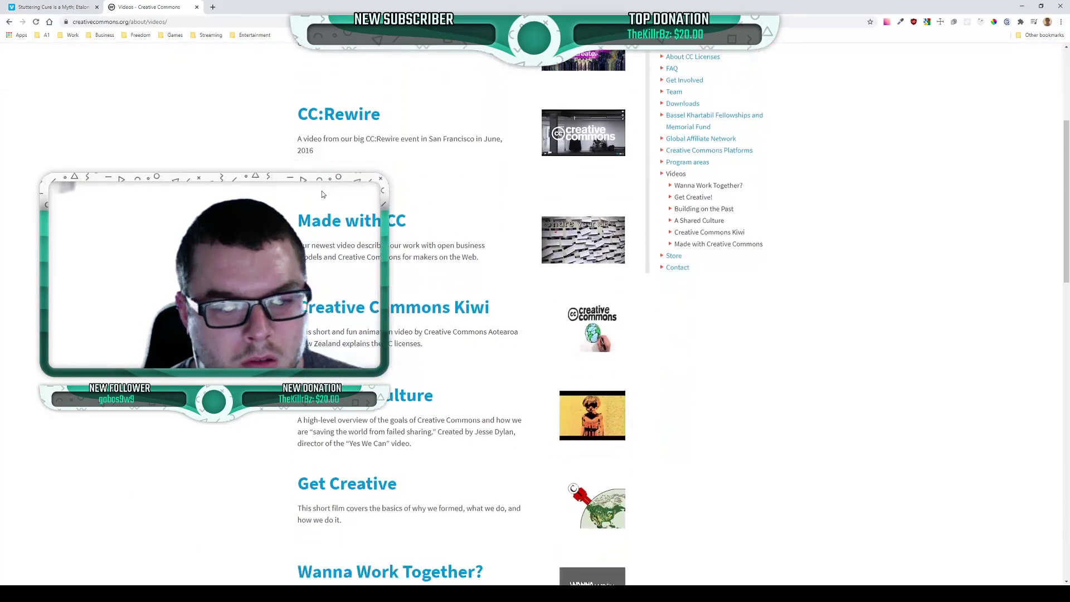
scroll(325, 206, down, 2)
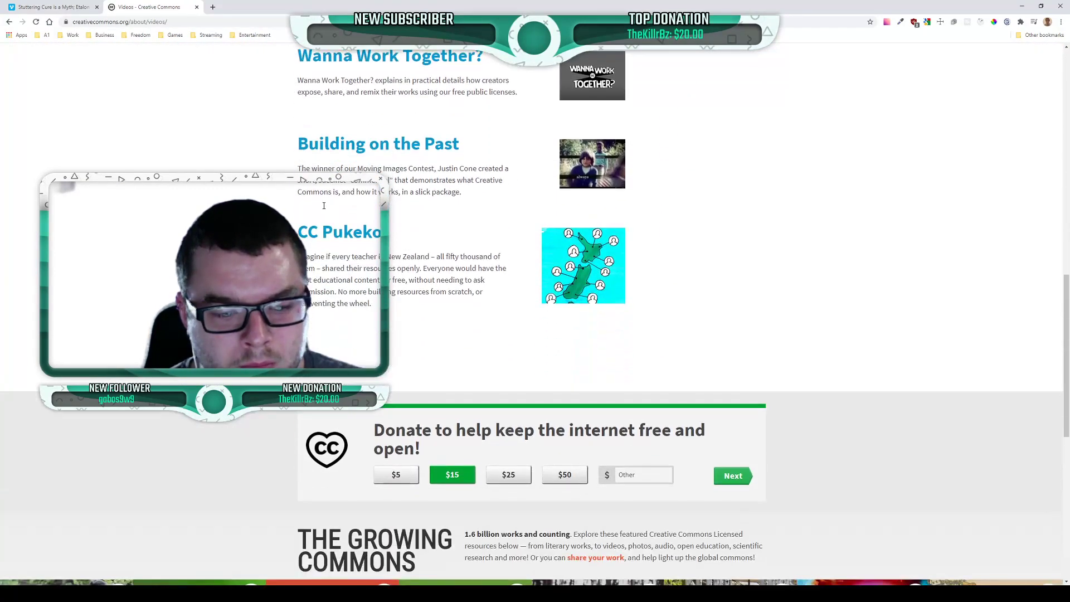
scroll(325, 207, up, 12)
scroll(325, 211, up, 2)
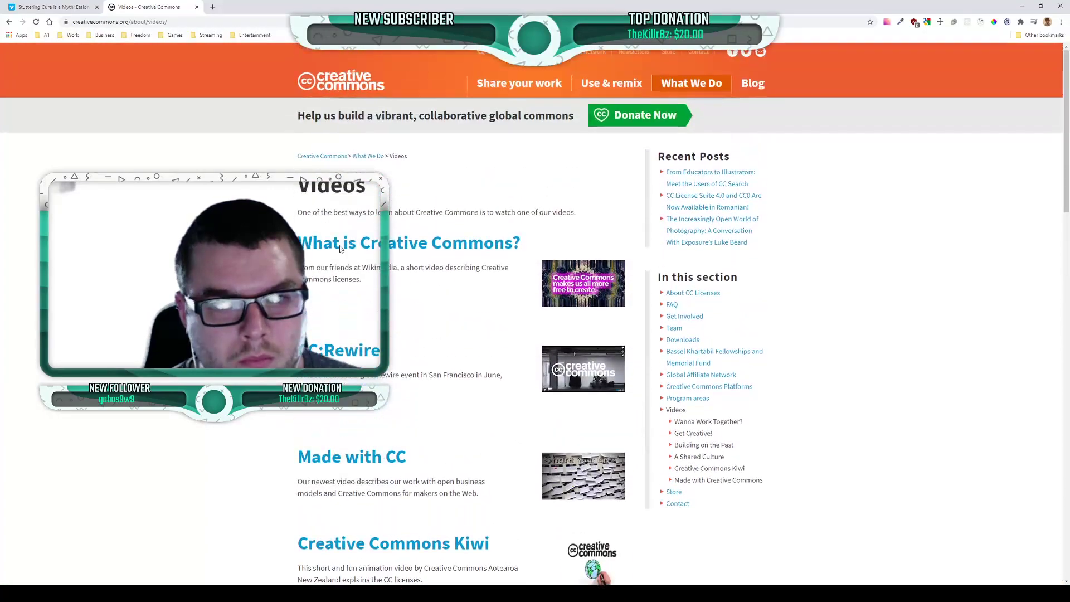
scroll(360, 357, down, 3)
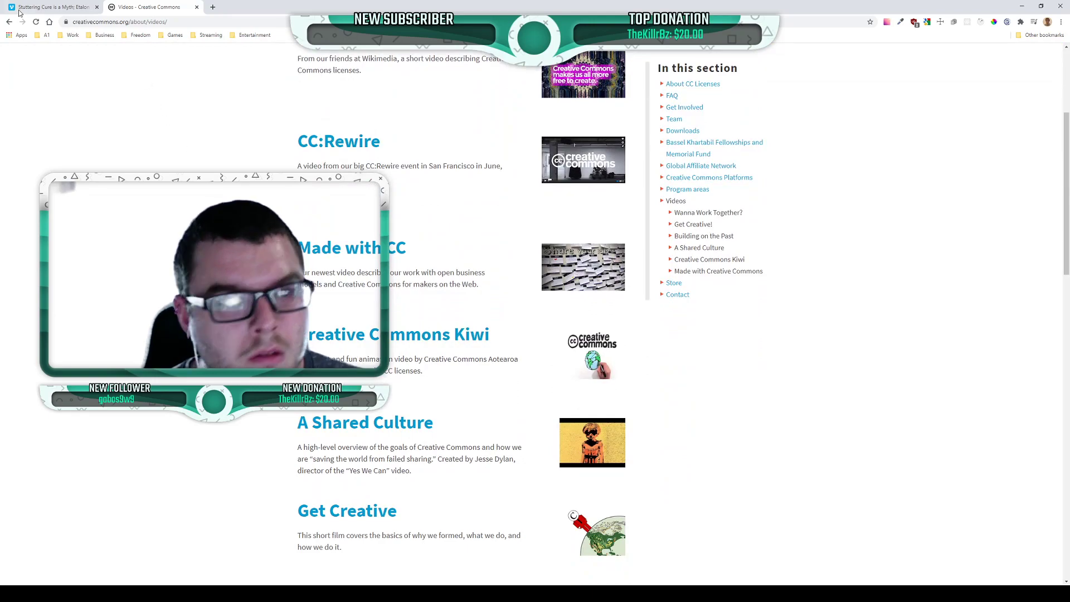
Check the "video library Archives - Creative Commons" result, then return to Google and look over the remaining results
key(alt+Left)
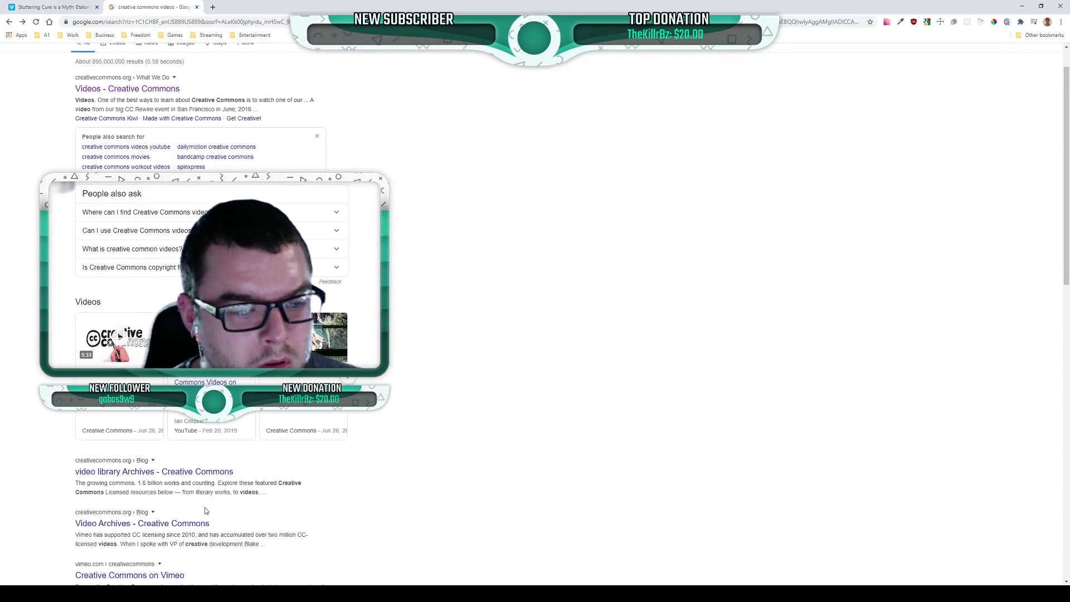
click(195, 473)
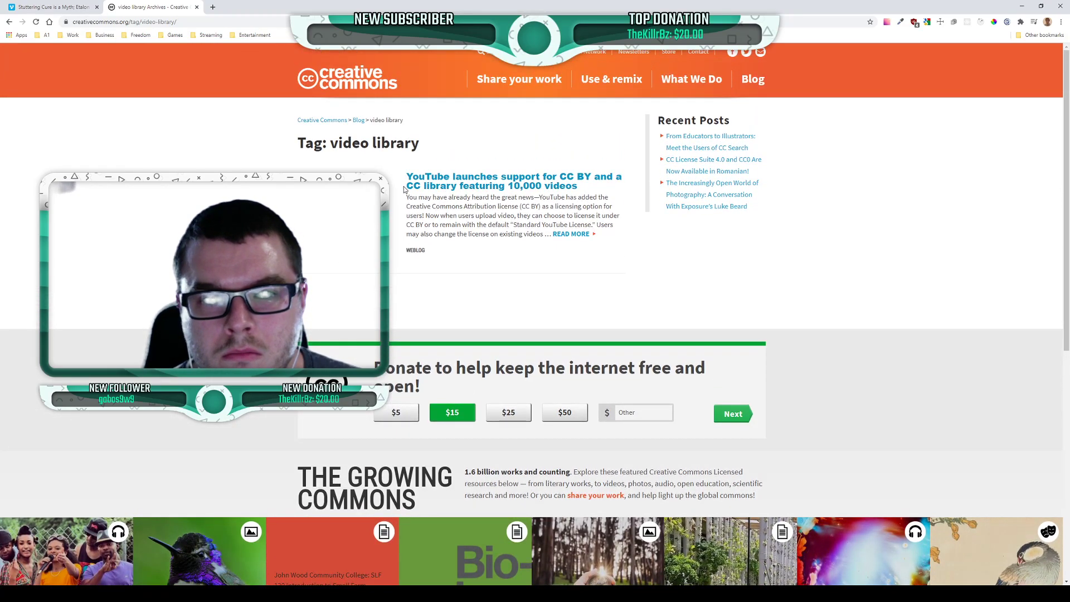
click(9, 22)
scroll(150, 310, up, 1)
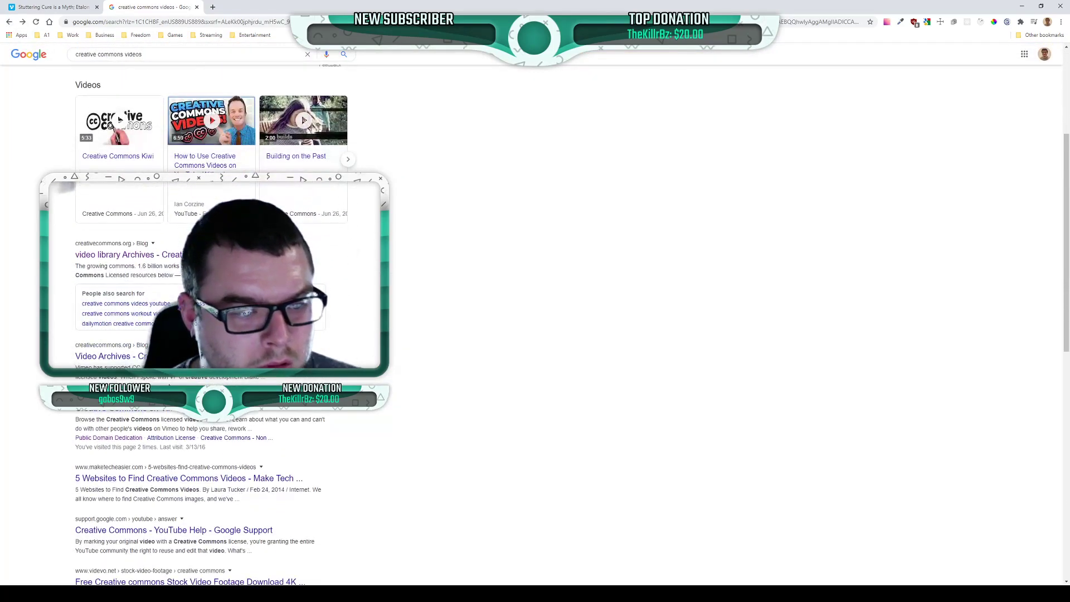
scroll(115, 125, down, 2)
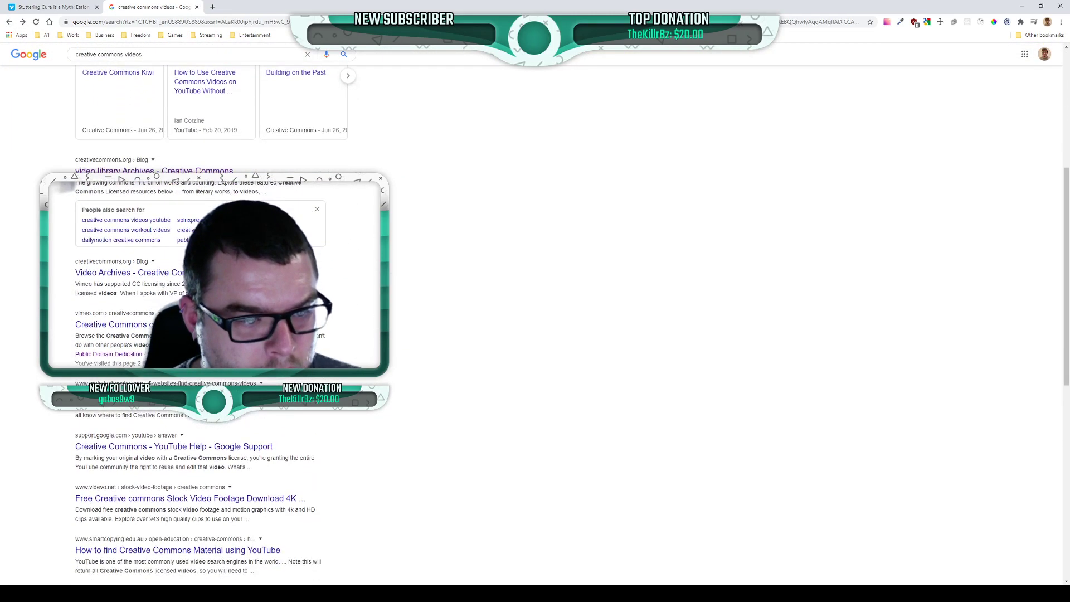
scroll(195, 324, down, 1)
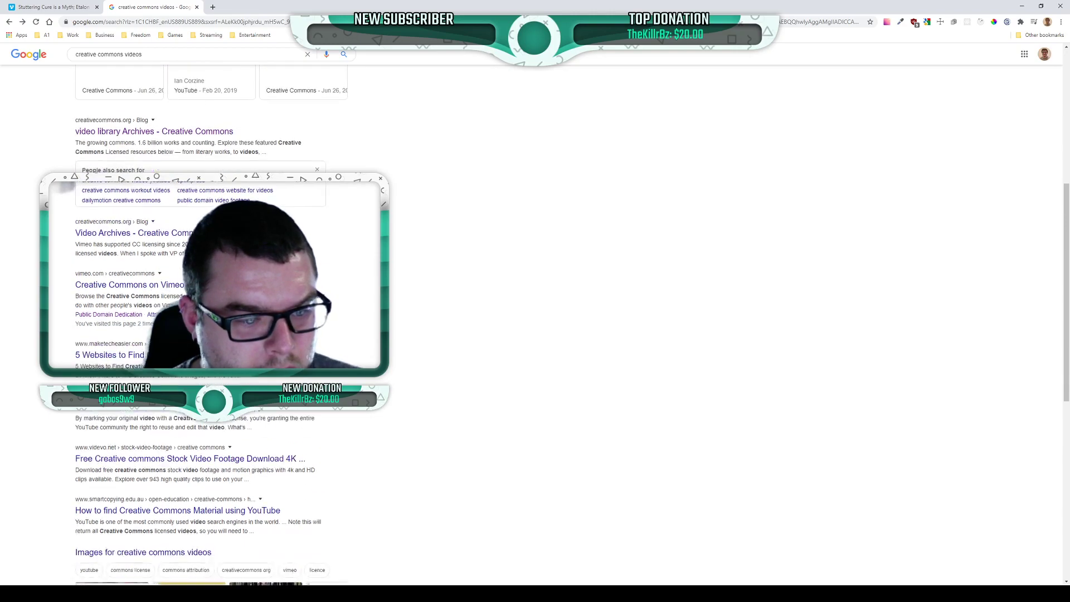
scroll(142, 88, up, 7)
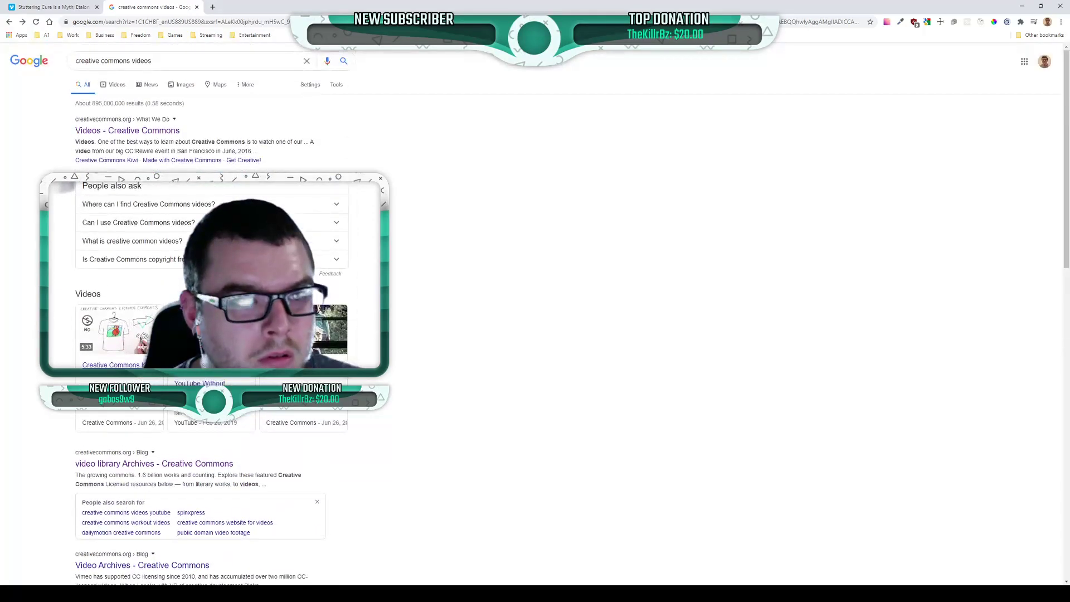
Search Google for "public domain videos" and open the Harvard library guide on finding public domain and Creative Commons video content
drag(161, 61, 65, 55)
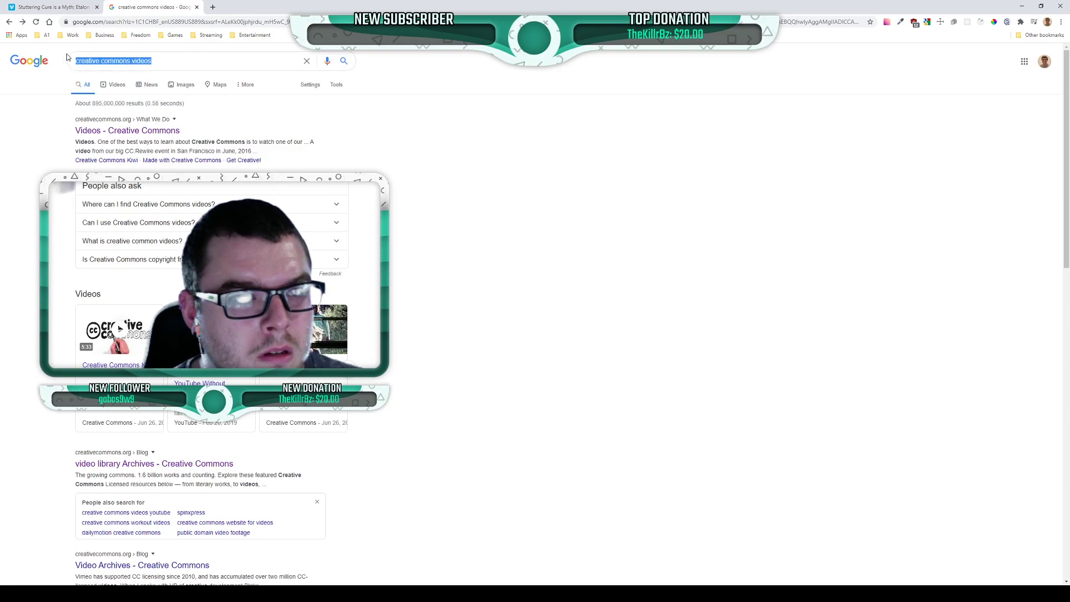
text(public dom)
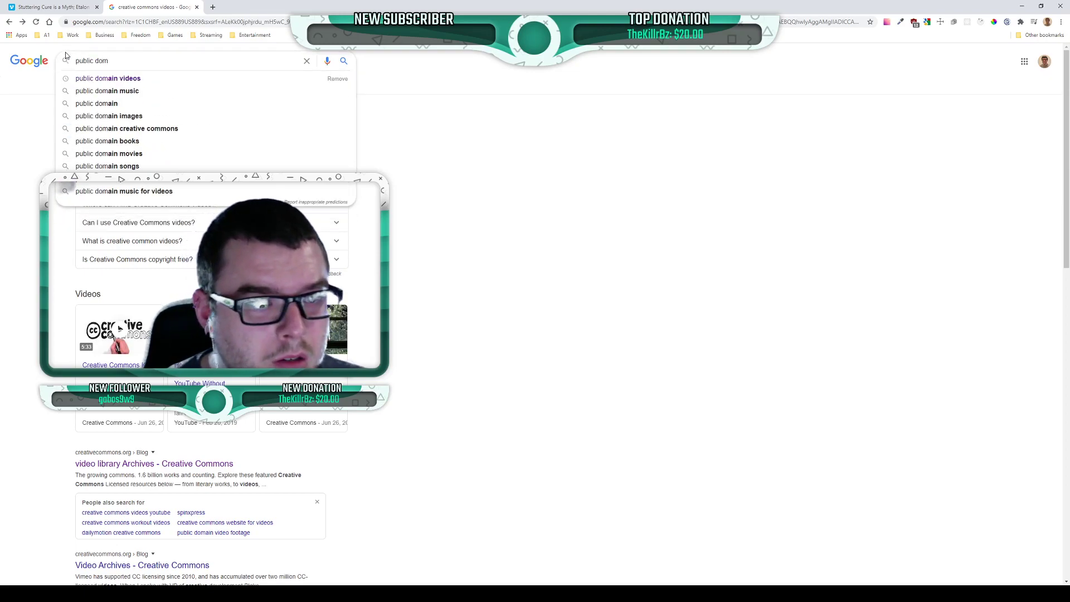
key(Down)
key(Return)
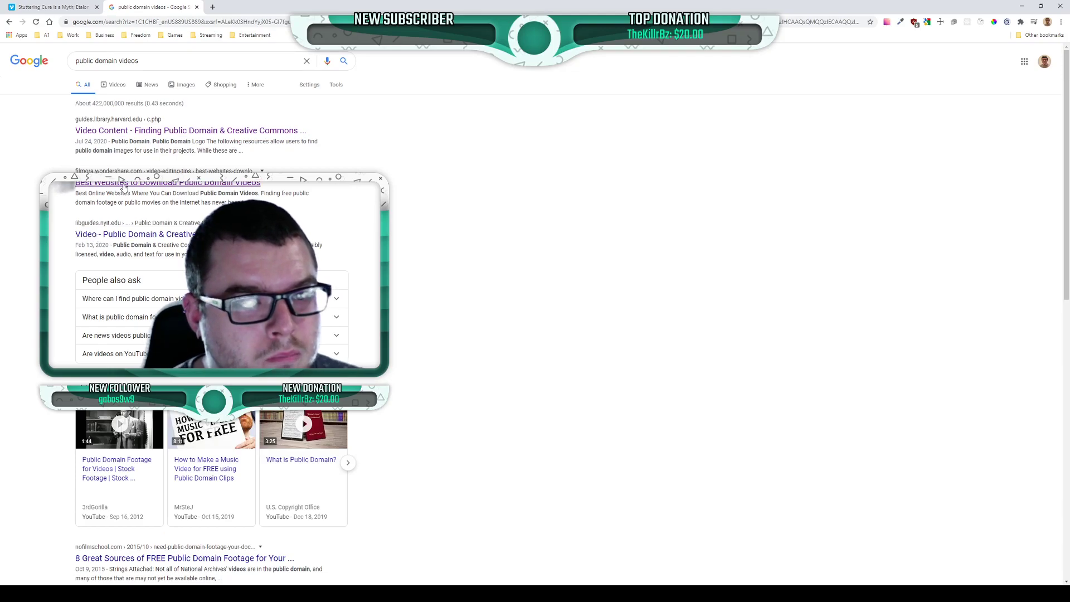
click(128, 132)
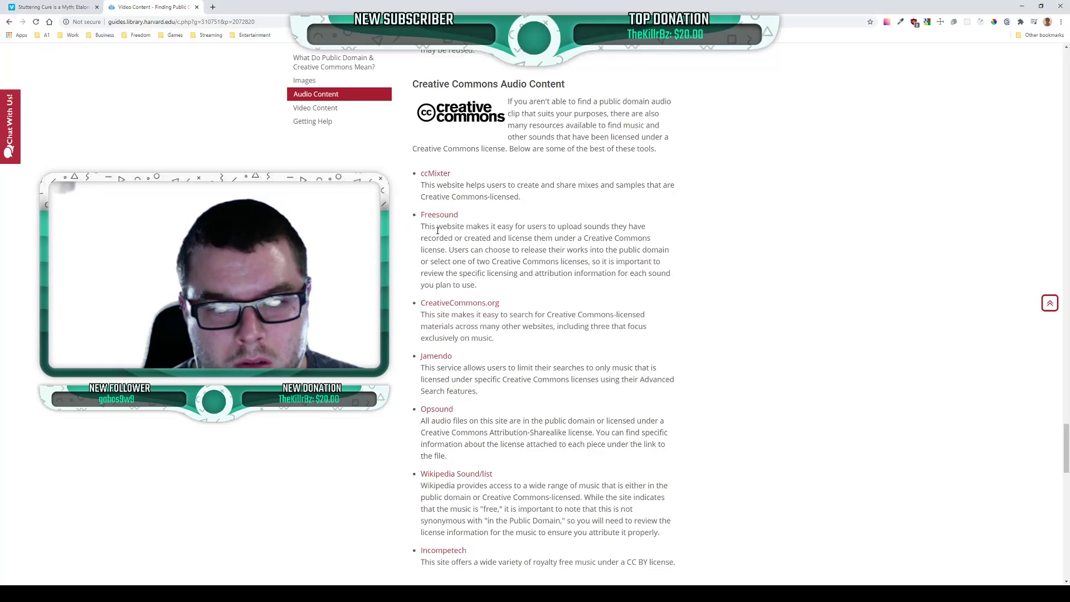
Open Freesound from the guide's Creative Commons audio list and go to its page for browsing sounds
scroll(445, 318, up, 1)
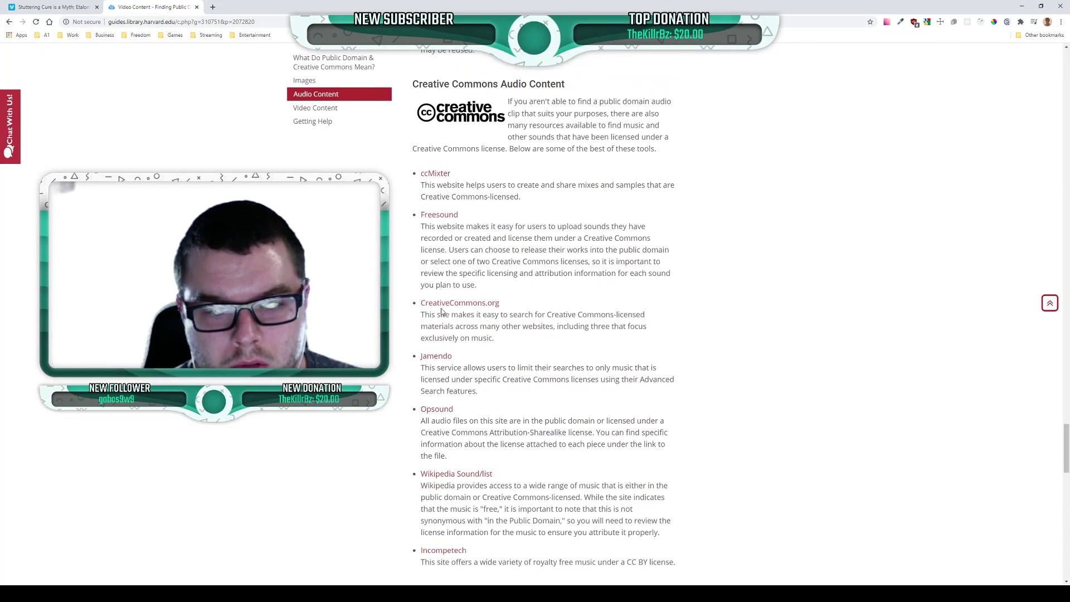
click(438, 215)
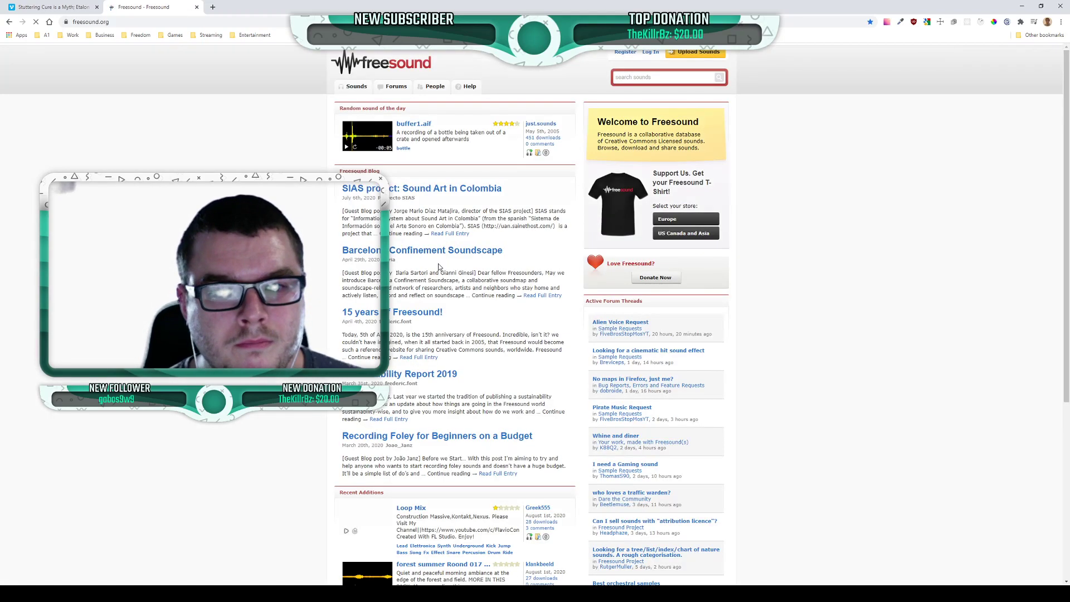
scroll(437, 256, down, 1)
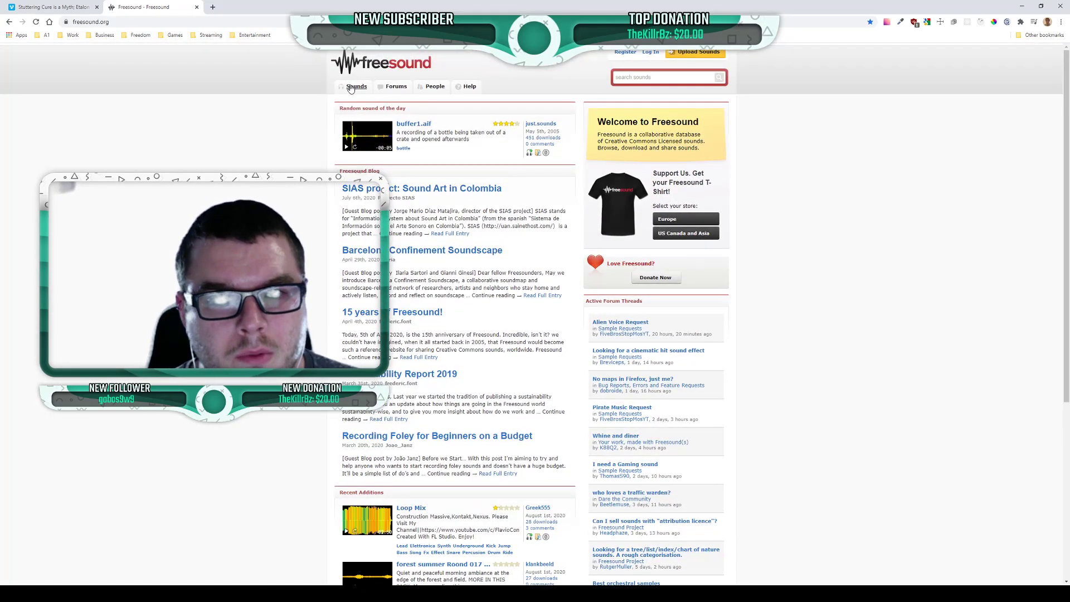
click(359, 89)
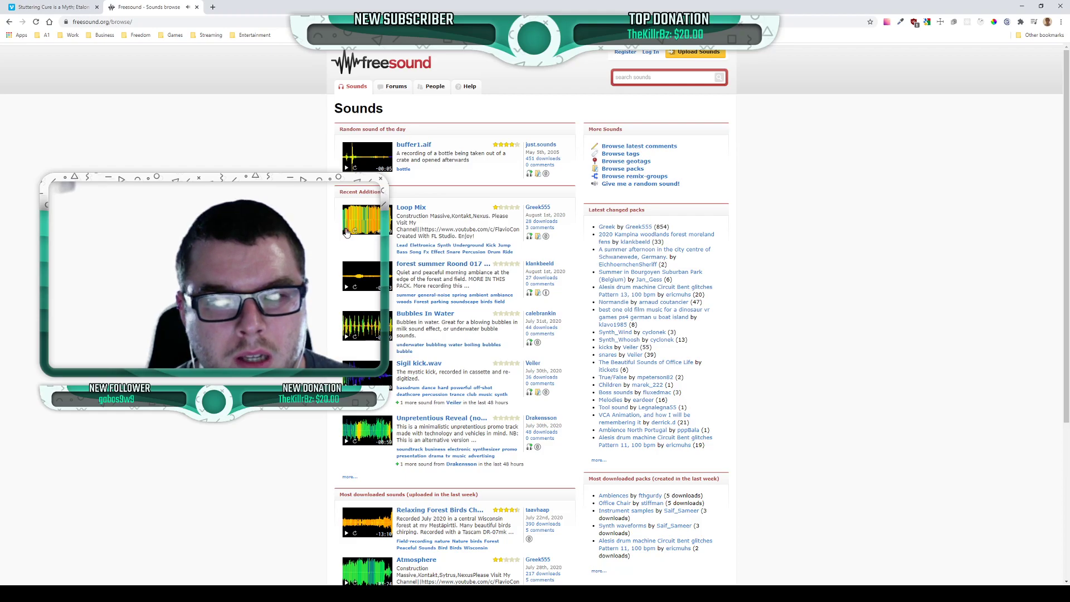
Browse and preview the recent additions and the week's most downloaded sounds on Freesound
scroll(420, 366, down, 4)
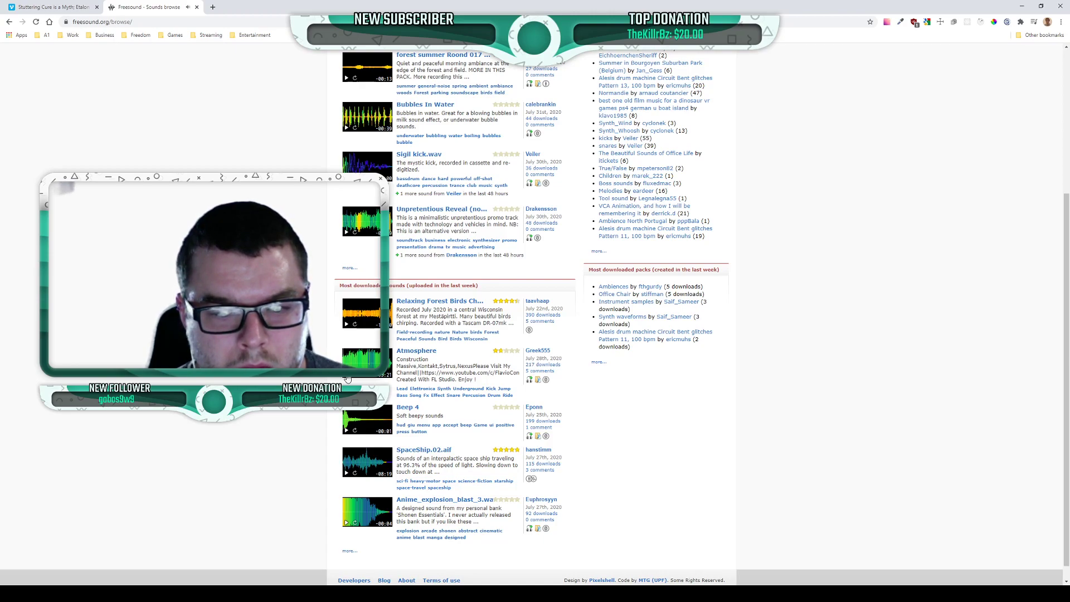
scroll(347, 378, down, 1)
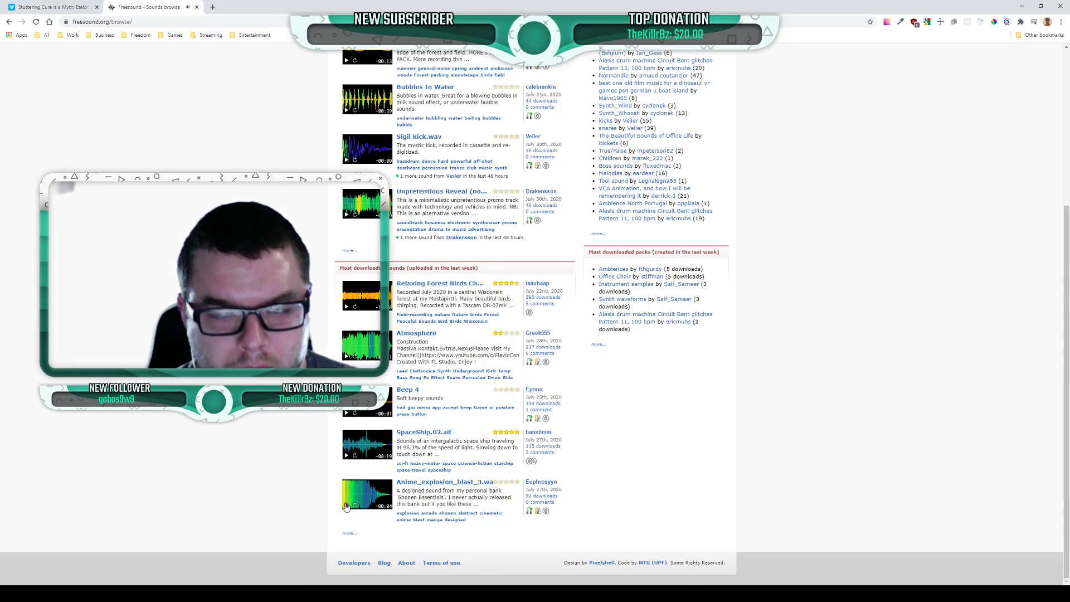
scroll(1009, 566, up, 4)
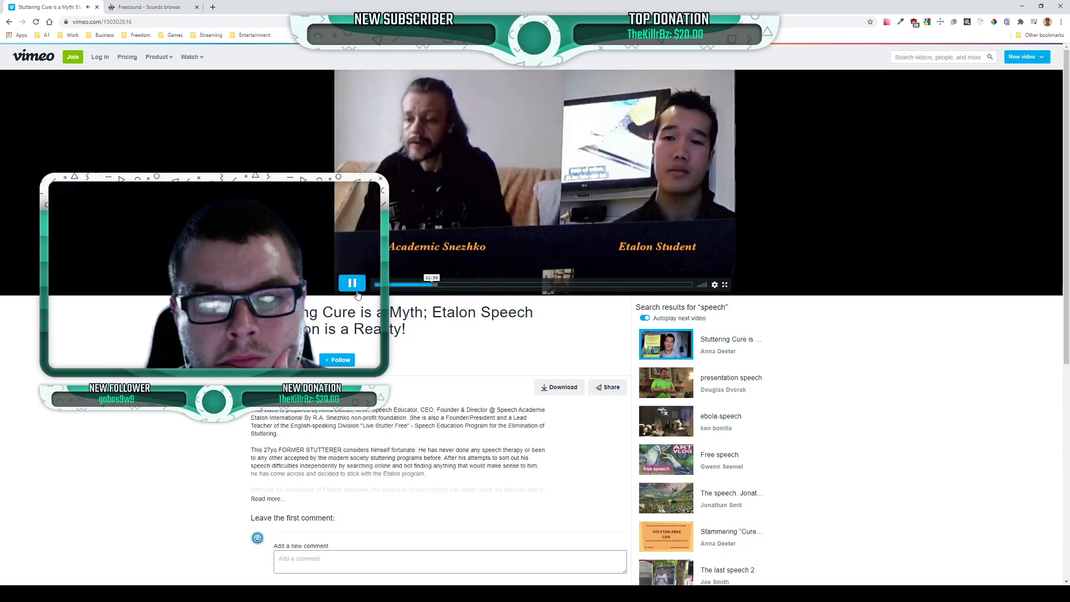
Skip ahead in the Vimeo stuttering video, then open "persuasive speech 1" from the CC0 speech results
click(496, 285)
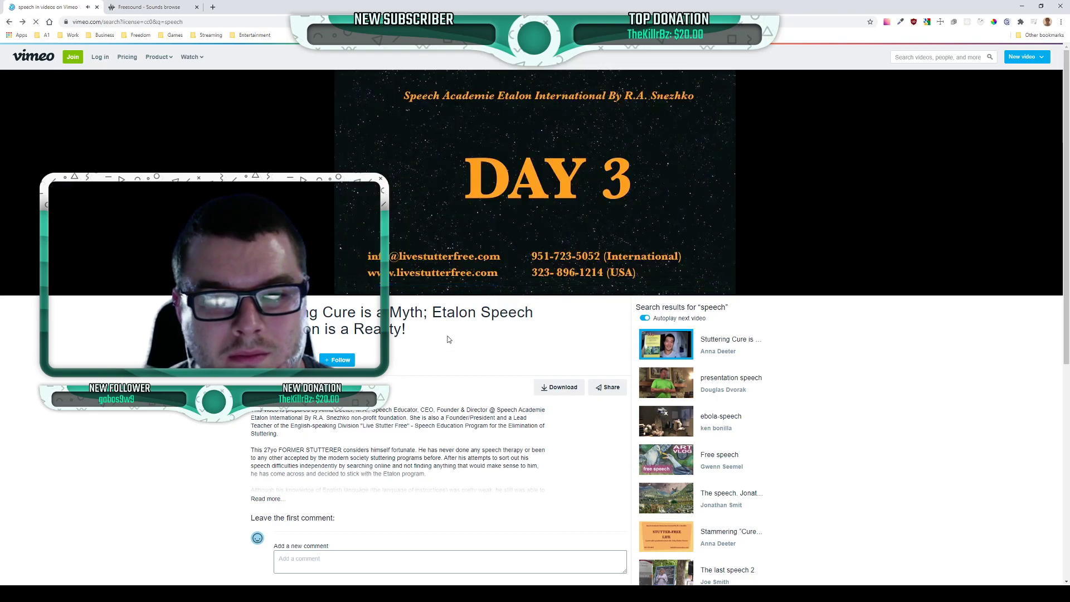
scroll(480, 363, down, 2)
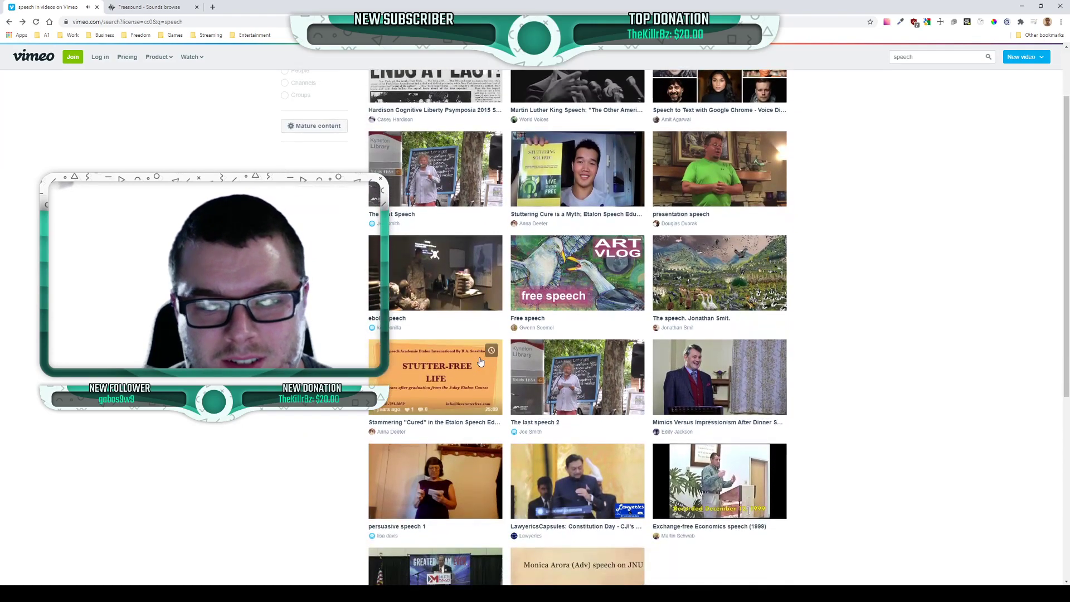
scroll(510, 347, down, 2)
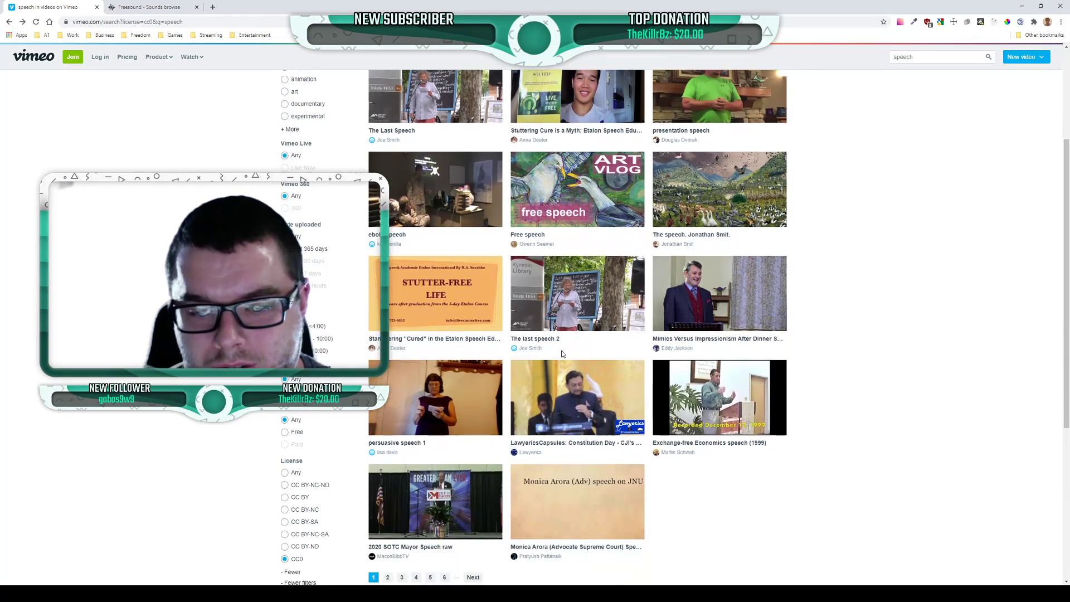
scroll(502, 368, down, 1)
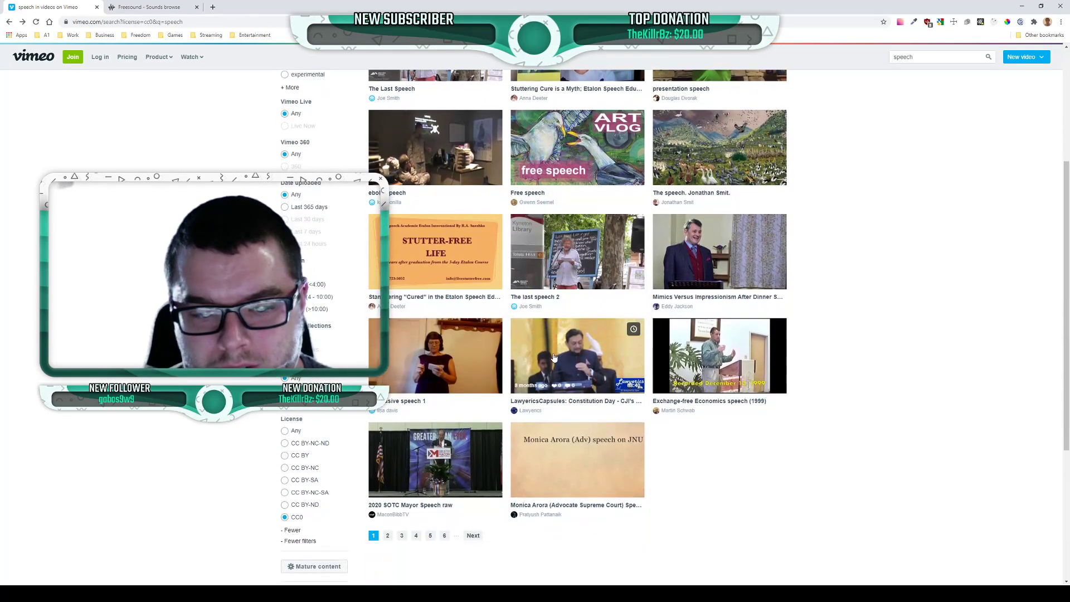
click(438, 358)
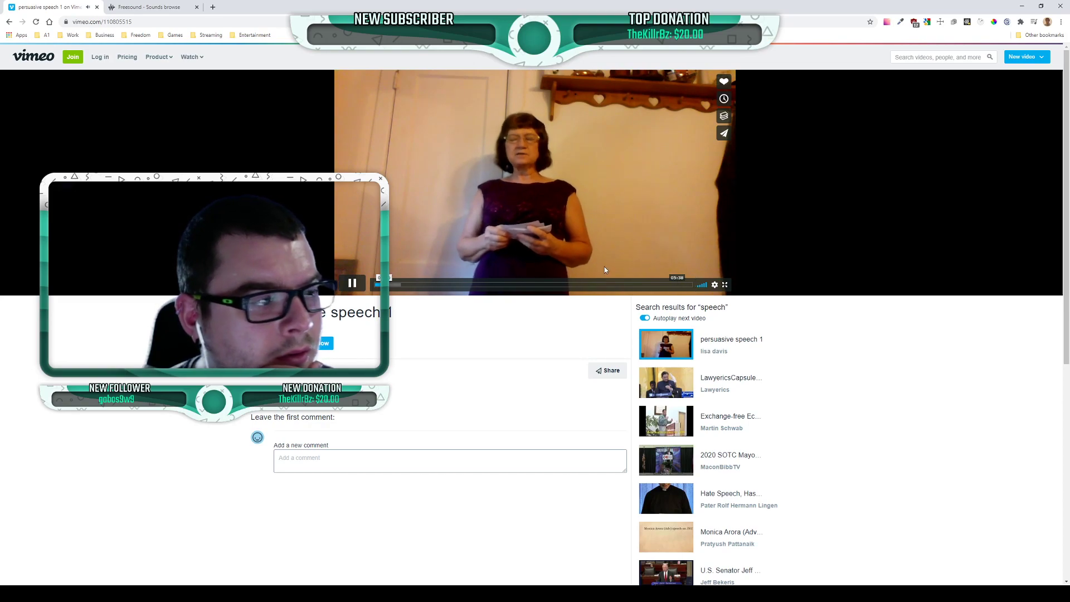
Leave the persuasive speech video and look through Vimeo's CC0 speech results again
click(10, 23)
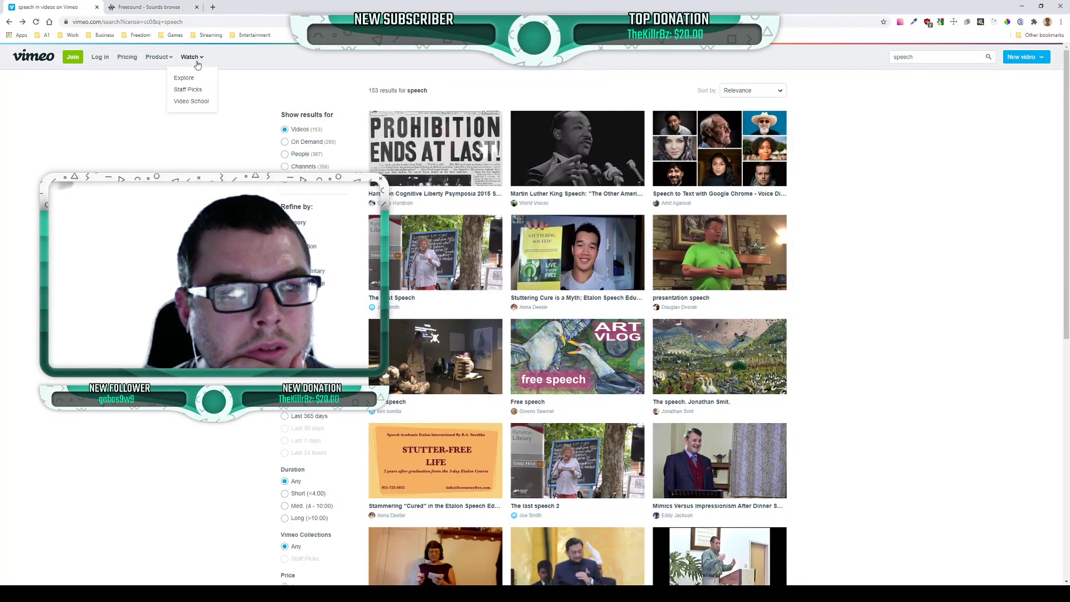
mouse_move(156, 63)
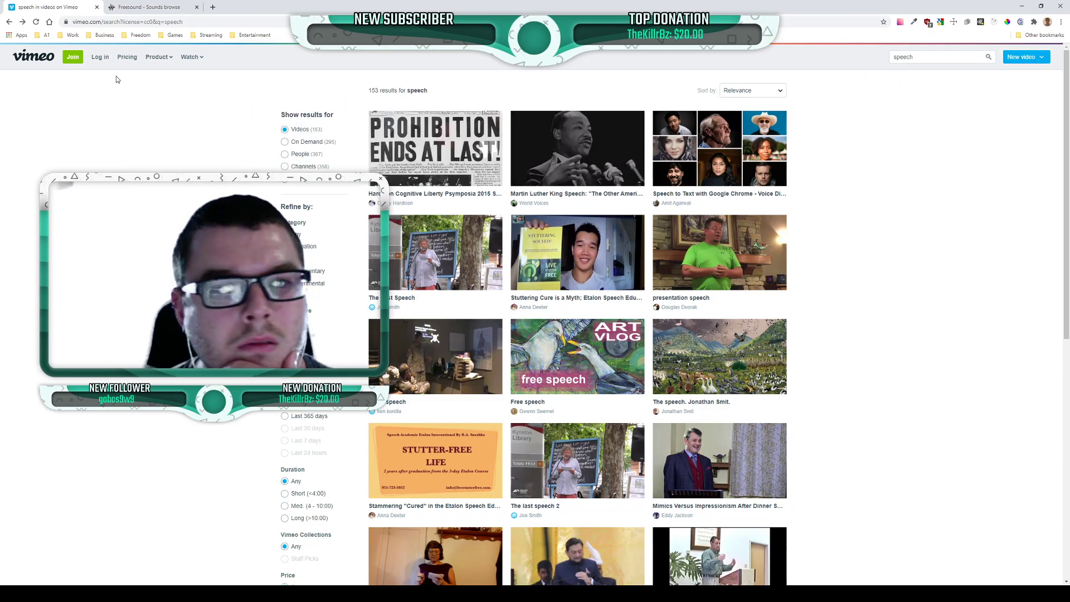
scroll(154, 150, down, 7)
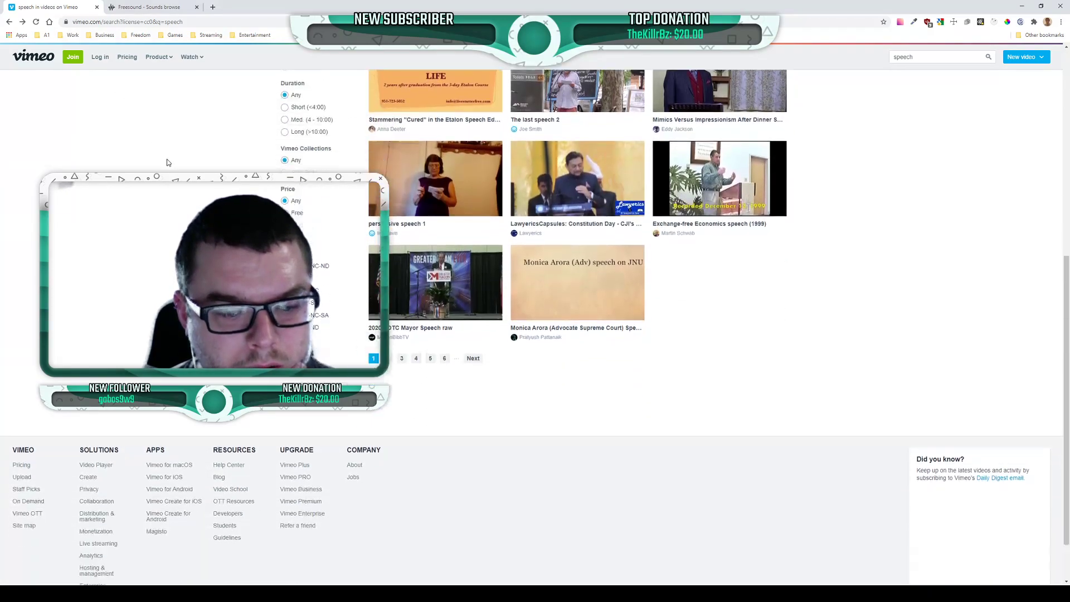
scroll(114, 410, down, 1)
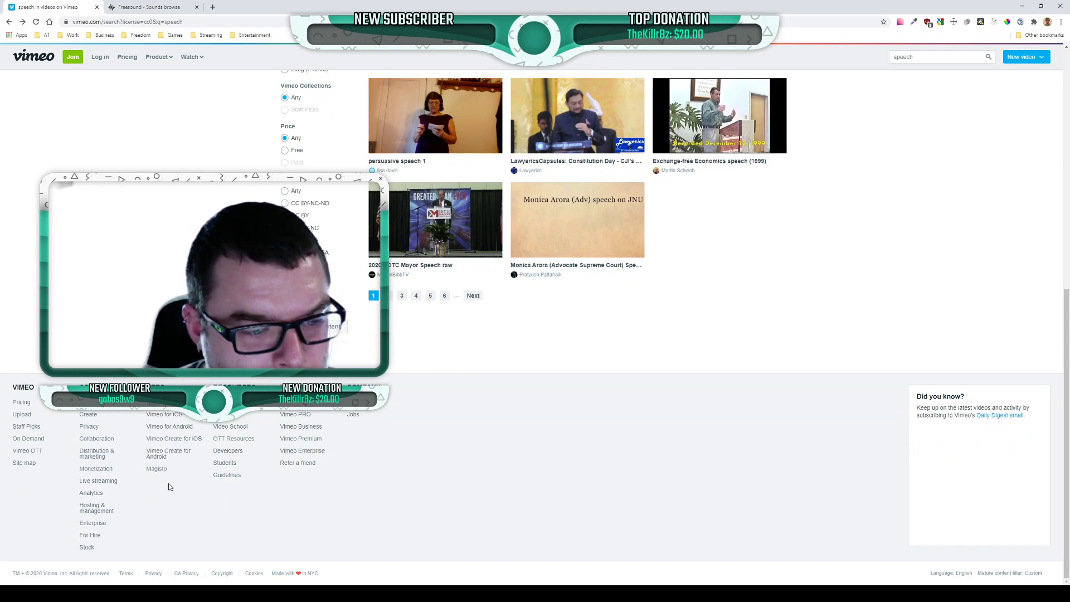
Look through Vimeo's live streaming feature page, then return to the CC0 speech results
click(101, 482)
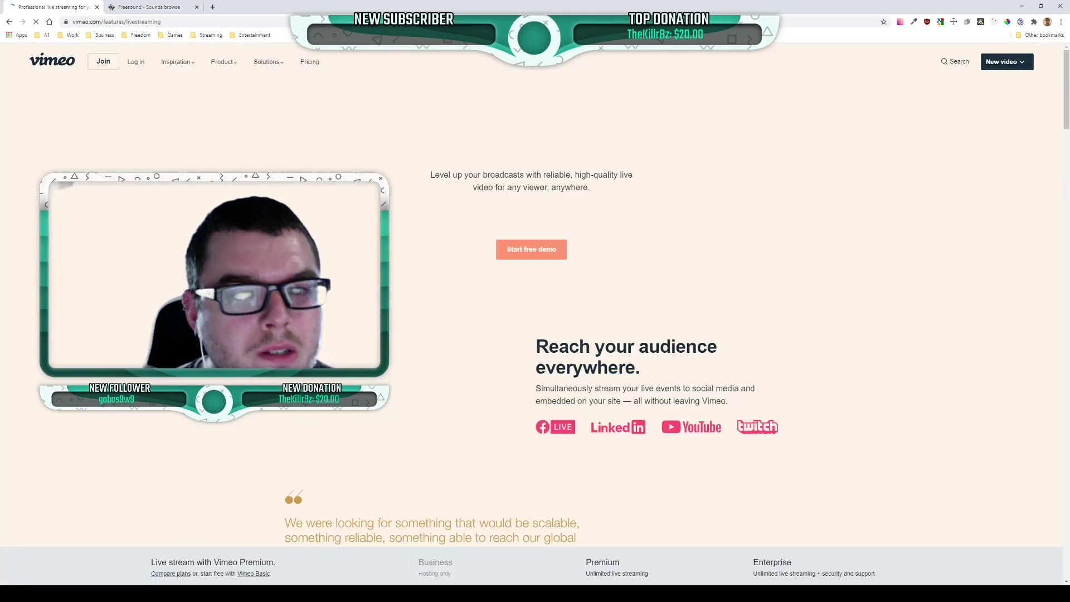
scroll(344, 268, down, 2)
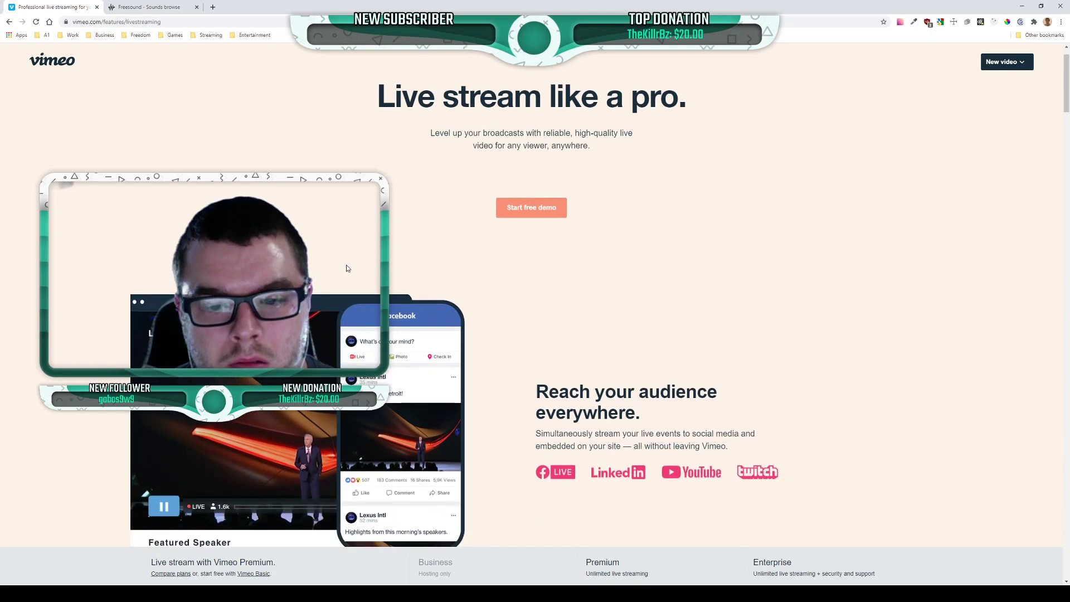
scroll(347, 268, down, 1)
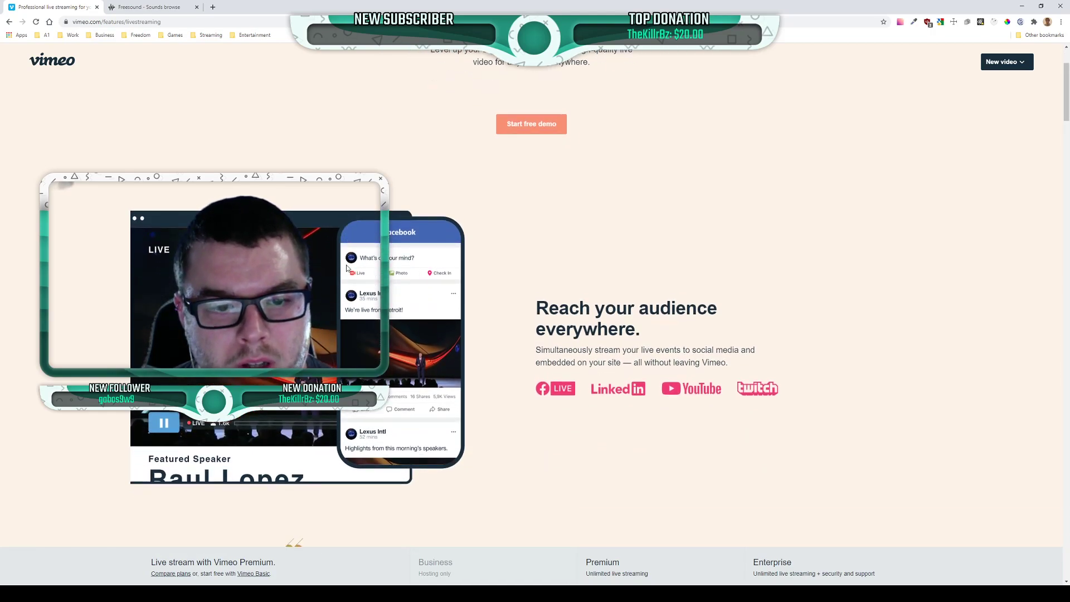
scroll(347, 269, up, 1)
scroll(347, 268, down, 7)
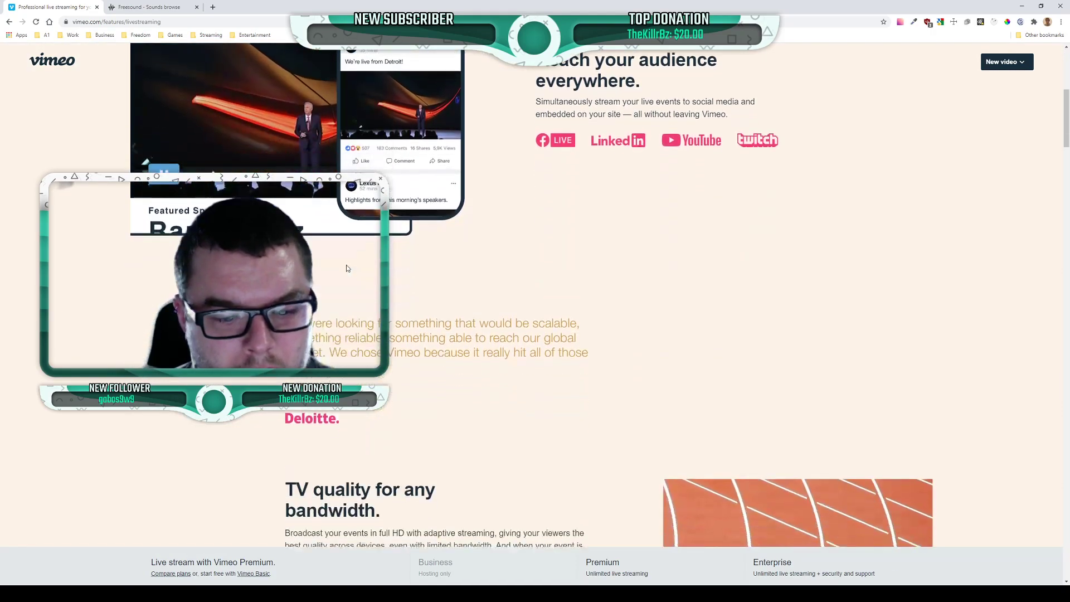
scroll(347, 269, up, 10)
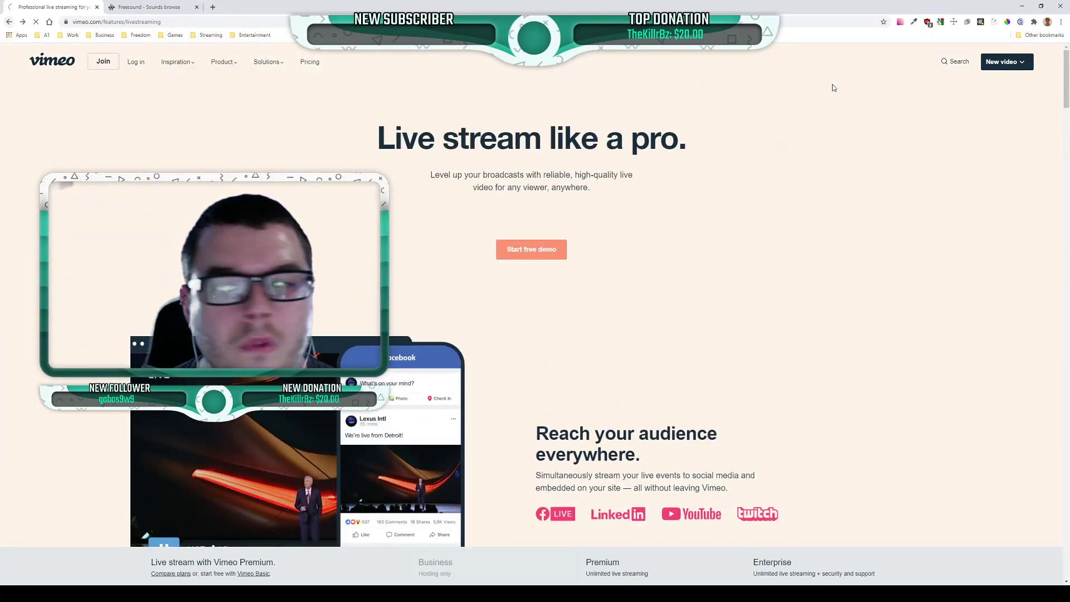
key(F5)
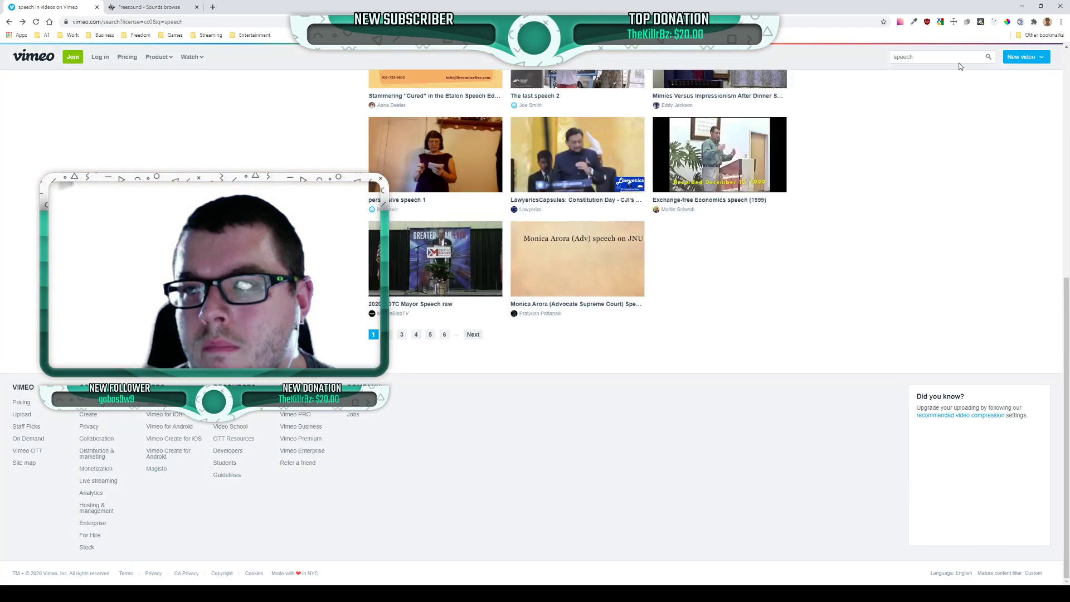
Search Vimeo for "astronomy" and restrict the video results to the CC0 license
drag(897, 58, 880, 60)
text(astr)
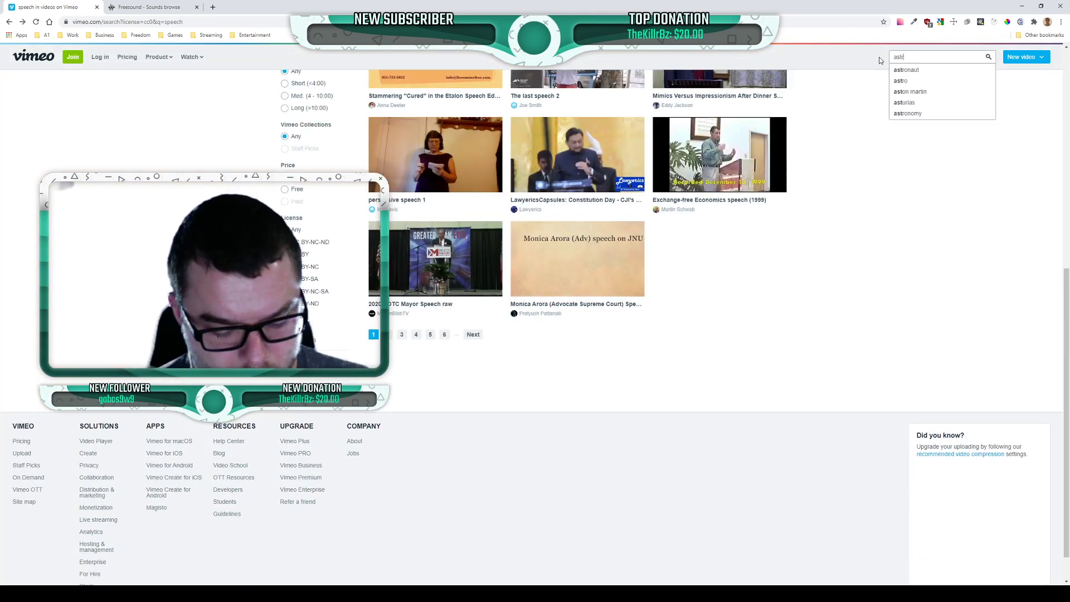
text(onomy)
key(Return)
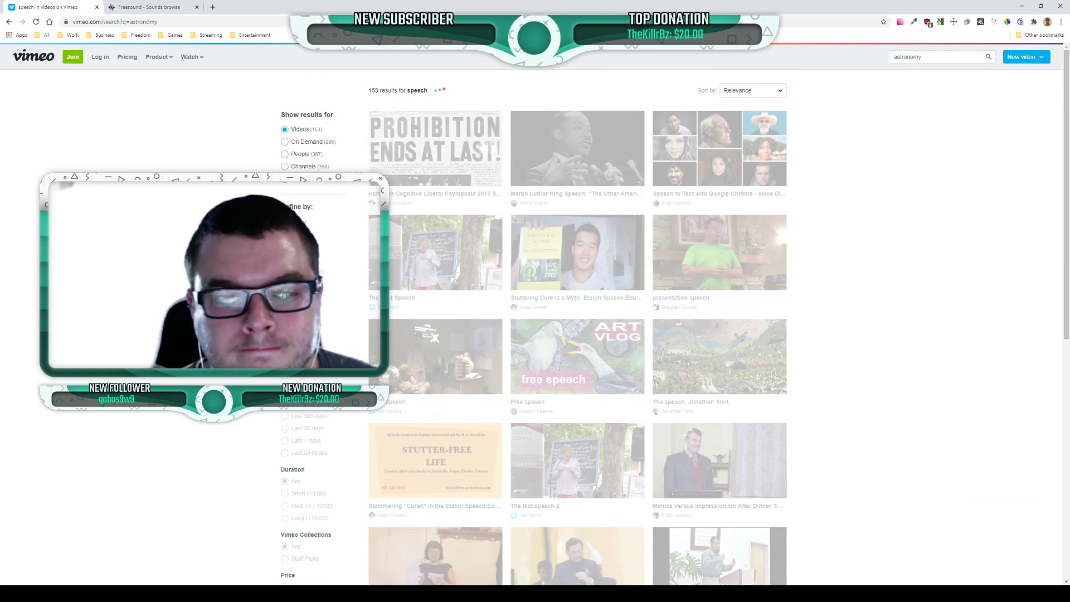
scroll(327, 469, down, 5)
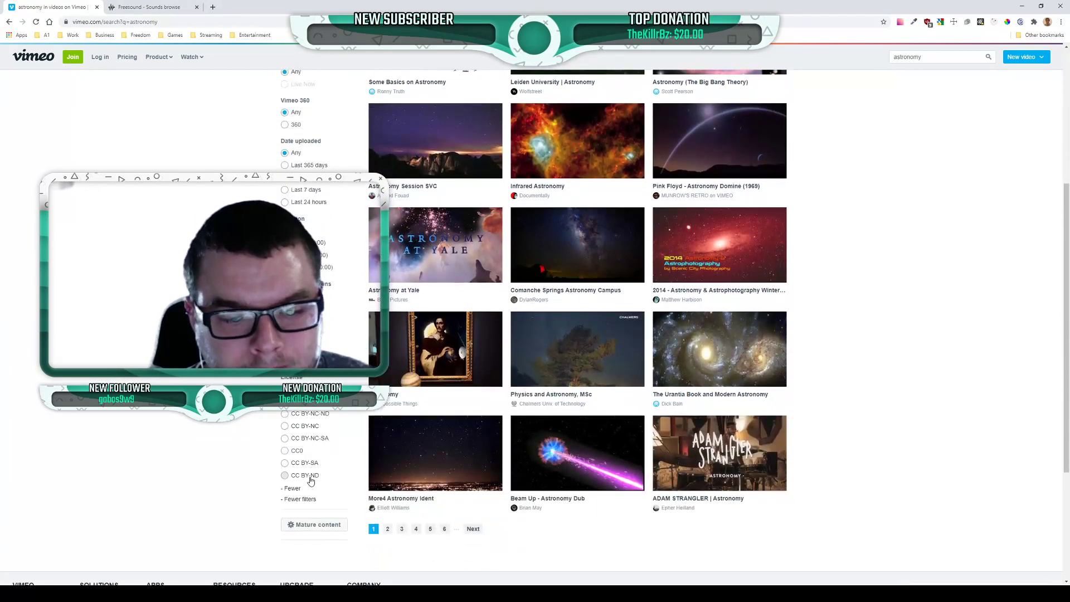
click(295, 489)
click(292, 451)
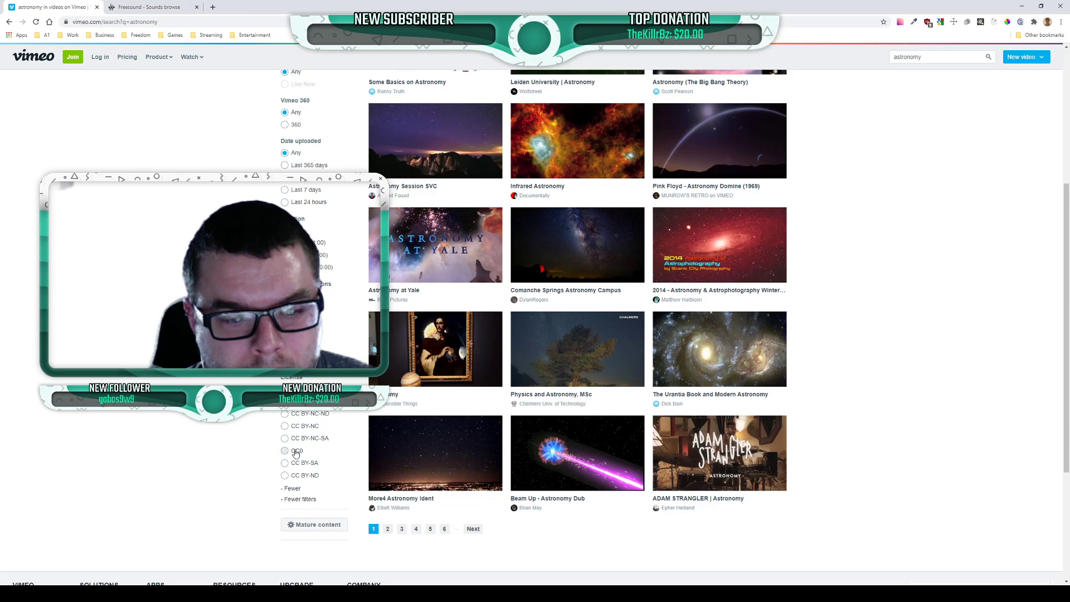
click(297, 454)
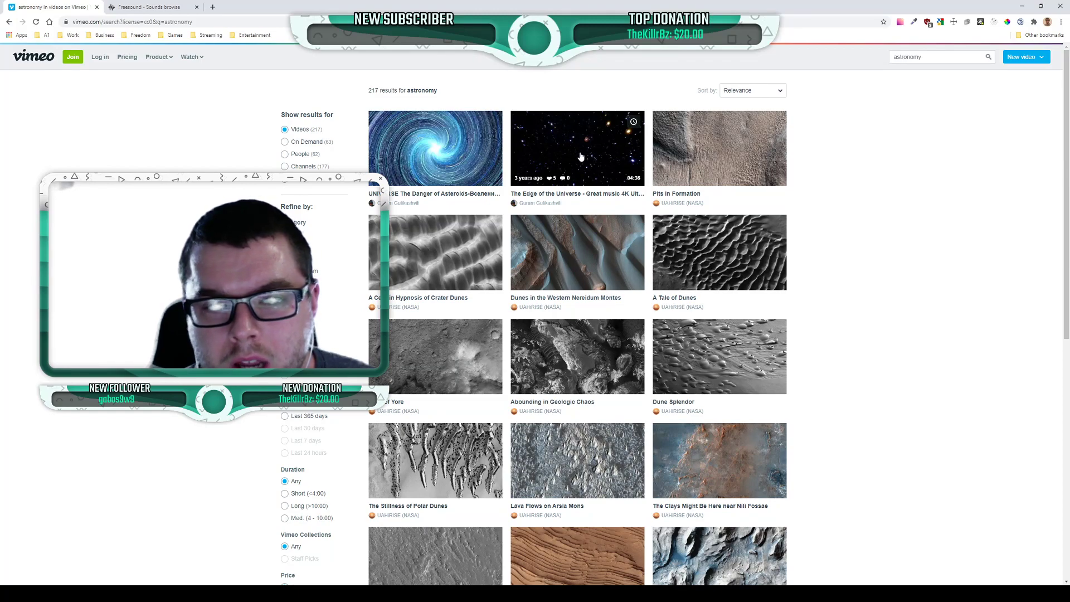
Open "Lava Flows on Arsia Mons" from the astronomy results in a new tab and skip ahead in the video
scroll(640, 234, down, 1)
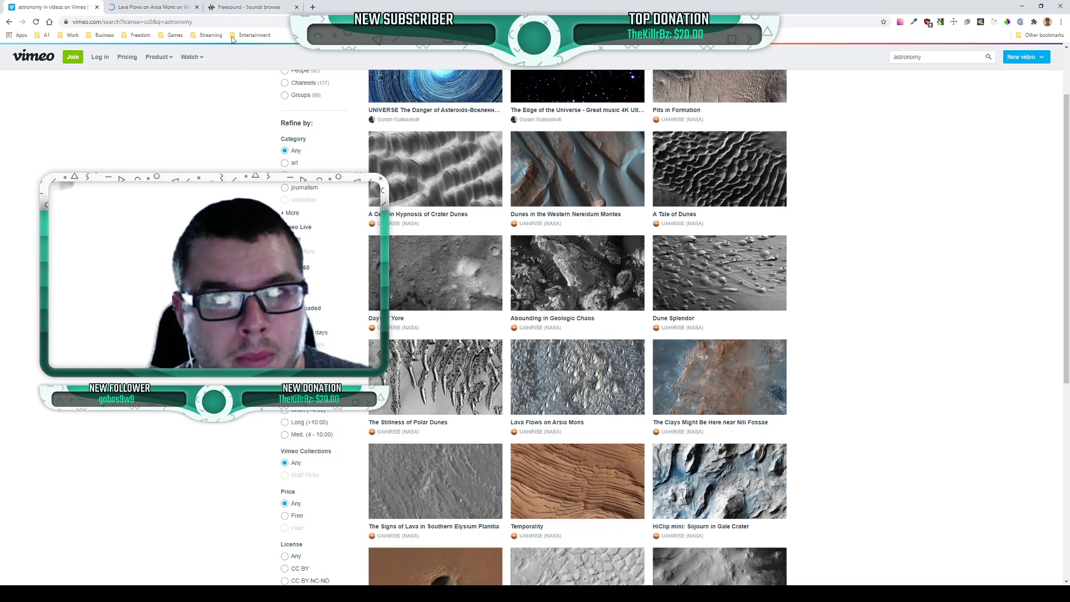
click(174, 11)
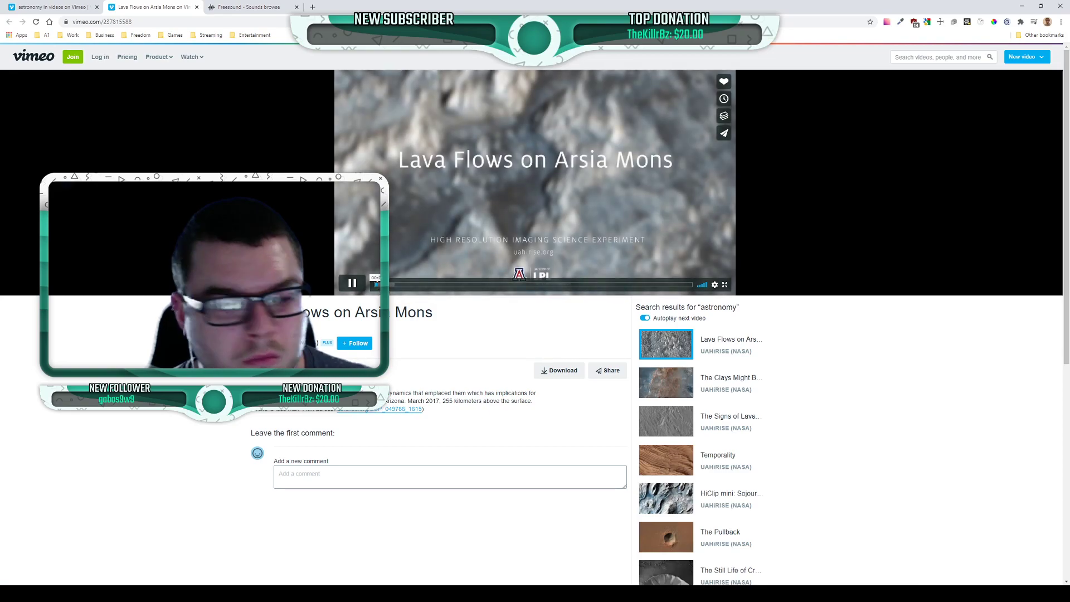
click(412, 285)
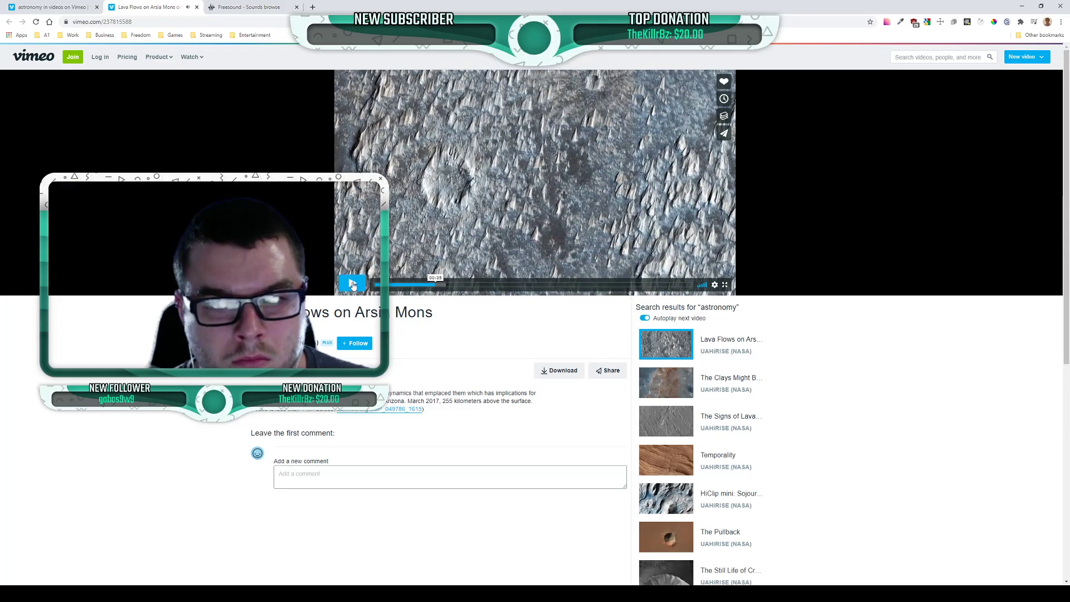
Search Vimeo for "narration" and restrict the results to the CC0 license
click(593, 88)
text(narration)
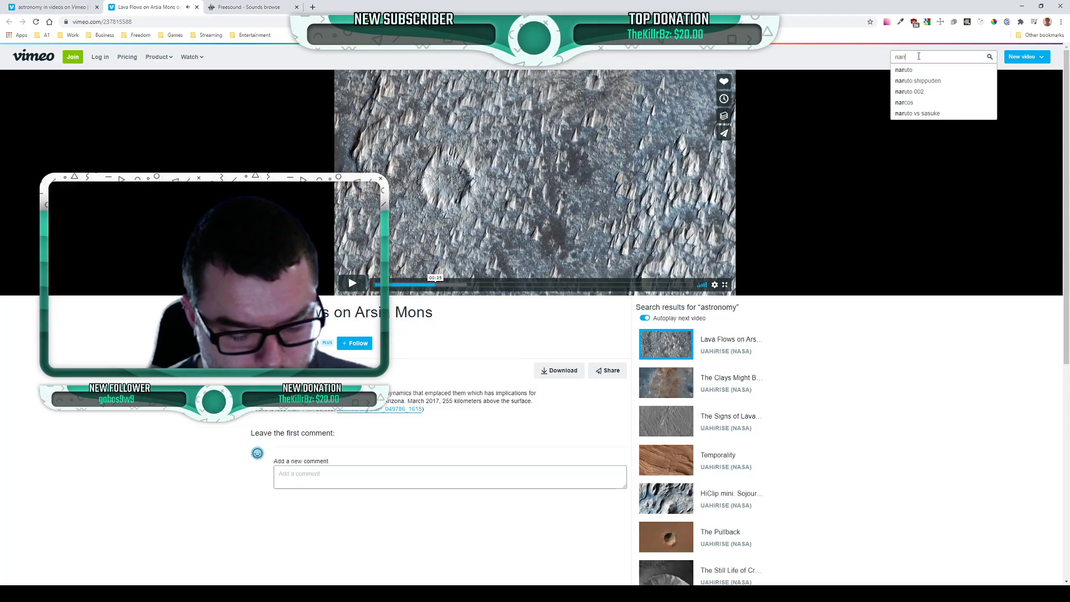
key(Return)
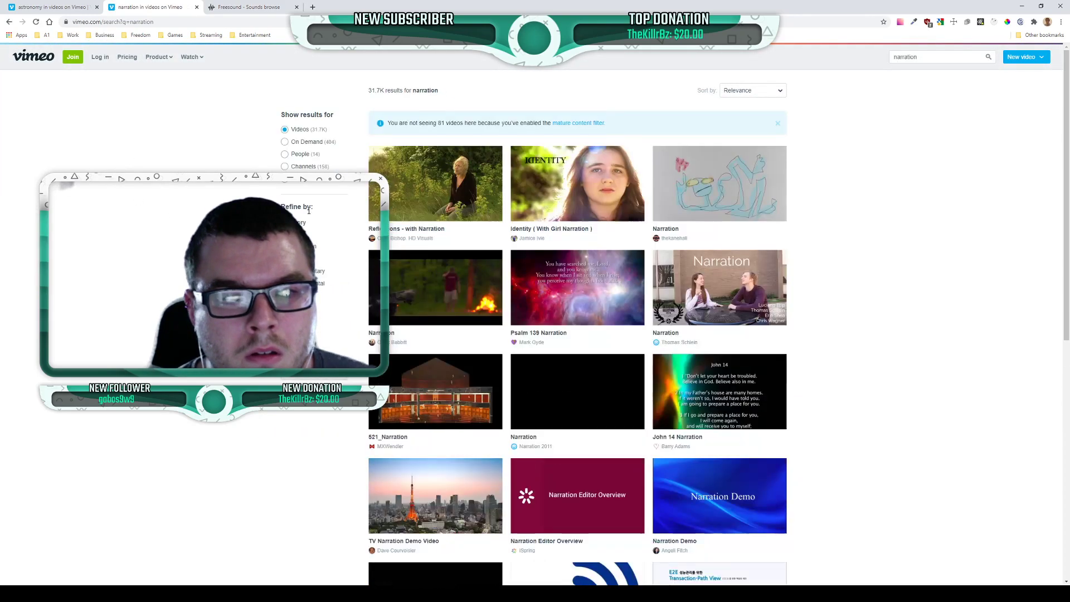
scroll(295, 473, down, 5)
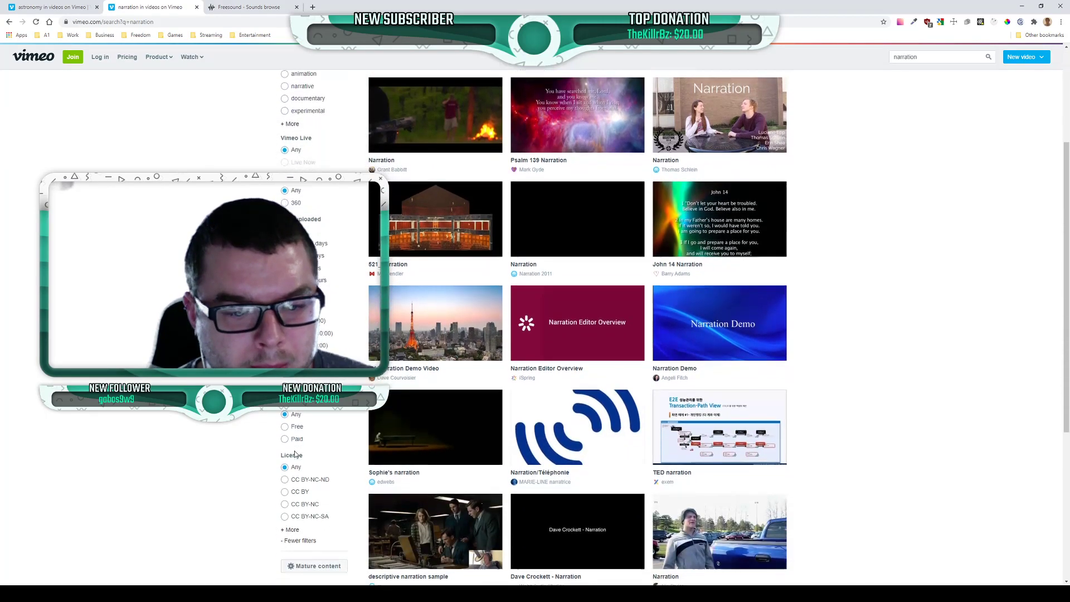
click(291, 493)
click(294, 518)
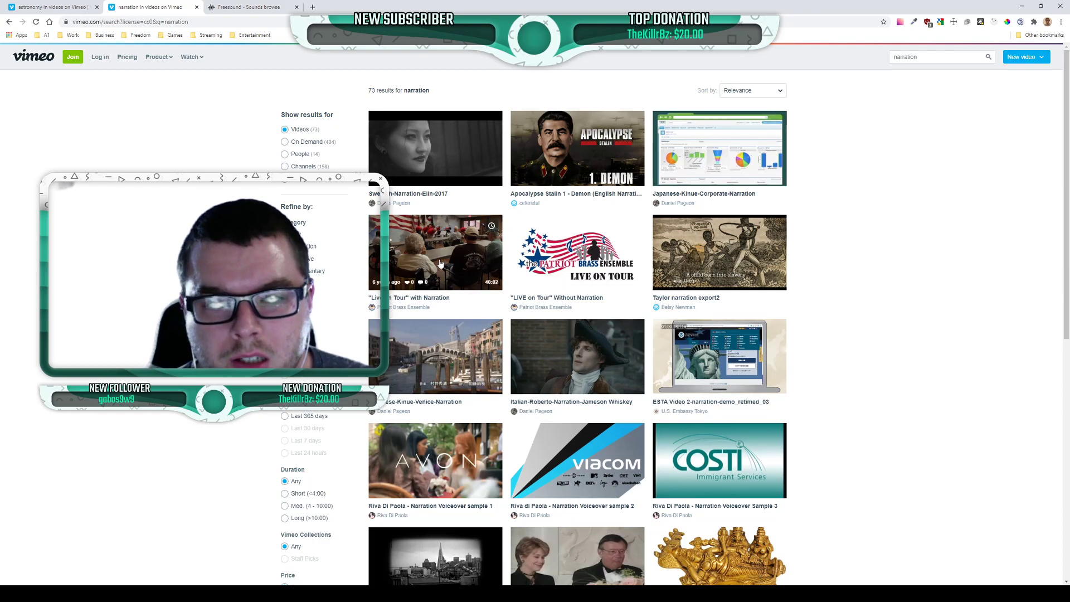
Look through the first page of CC0 narration results and go to the second page
scroll(615, 291, down, 2)
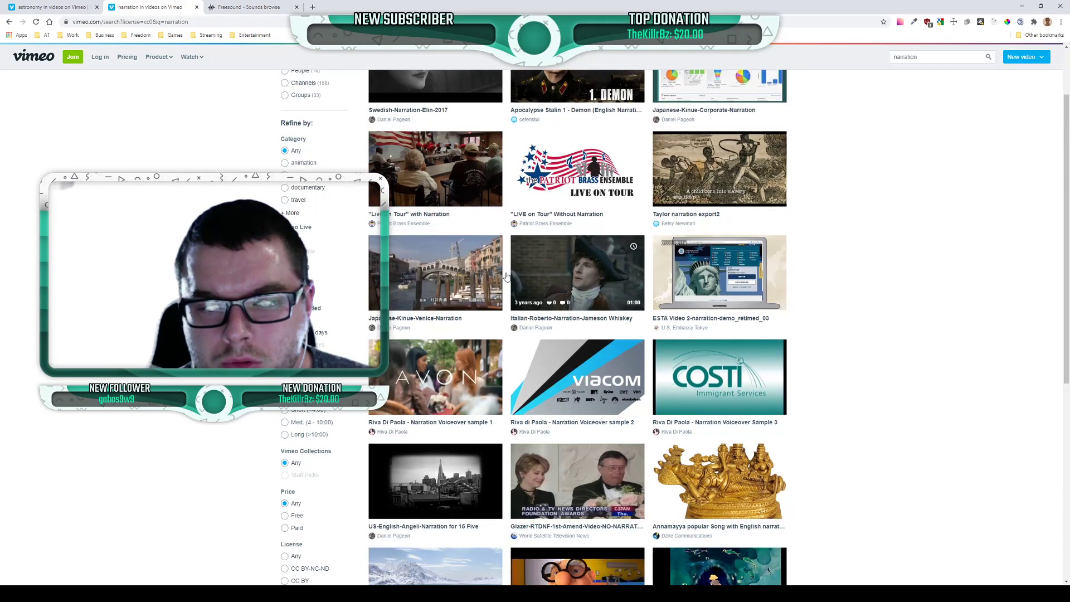
scroll(479, 278, down, 1)
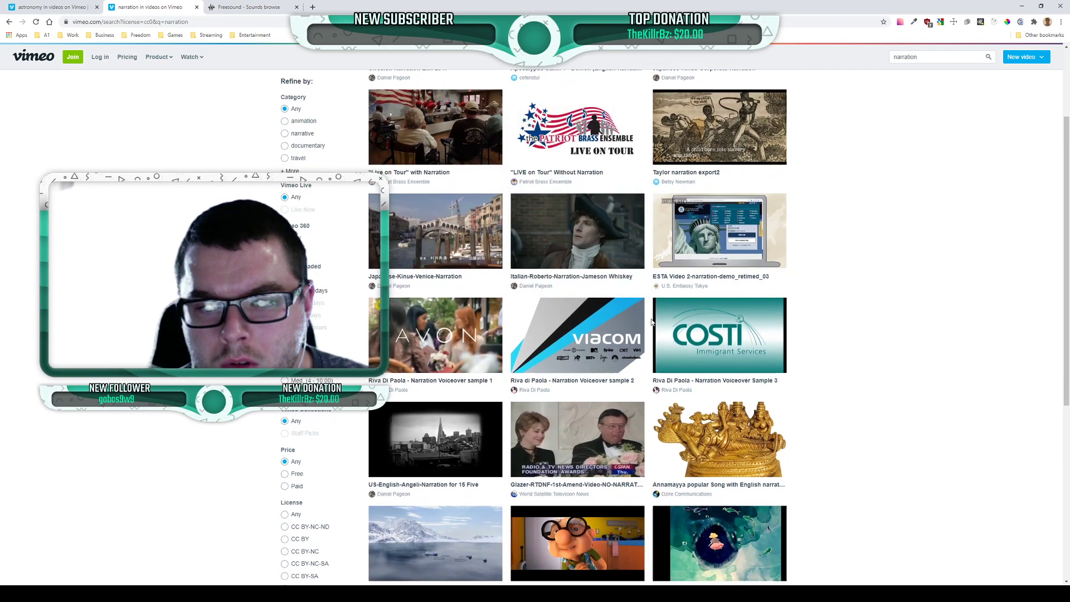
scroll(611, 316, down, 3)
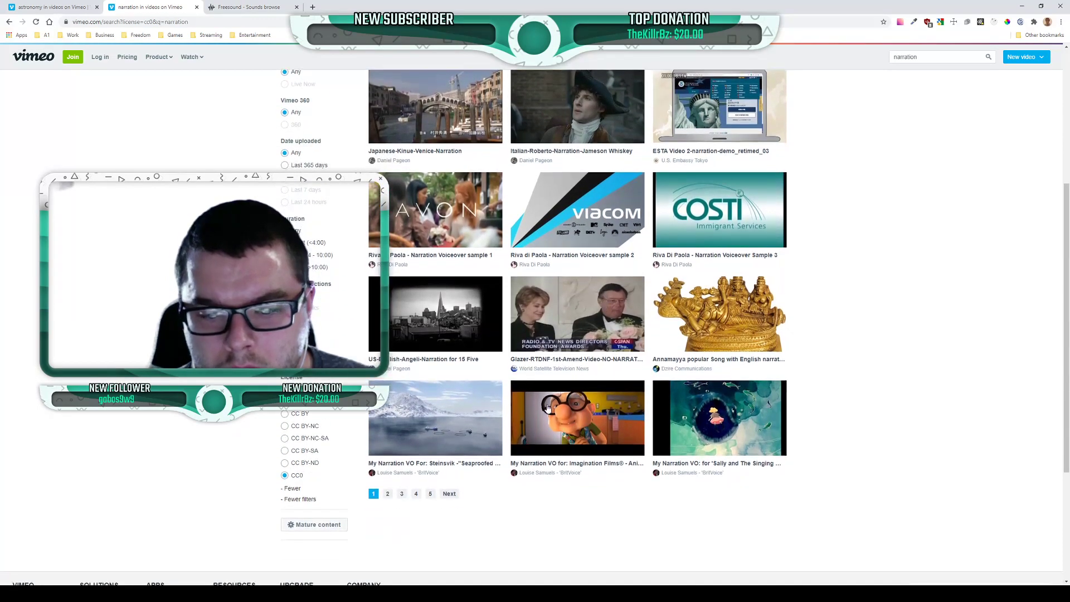
click(450, 495)
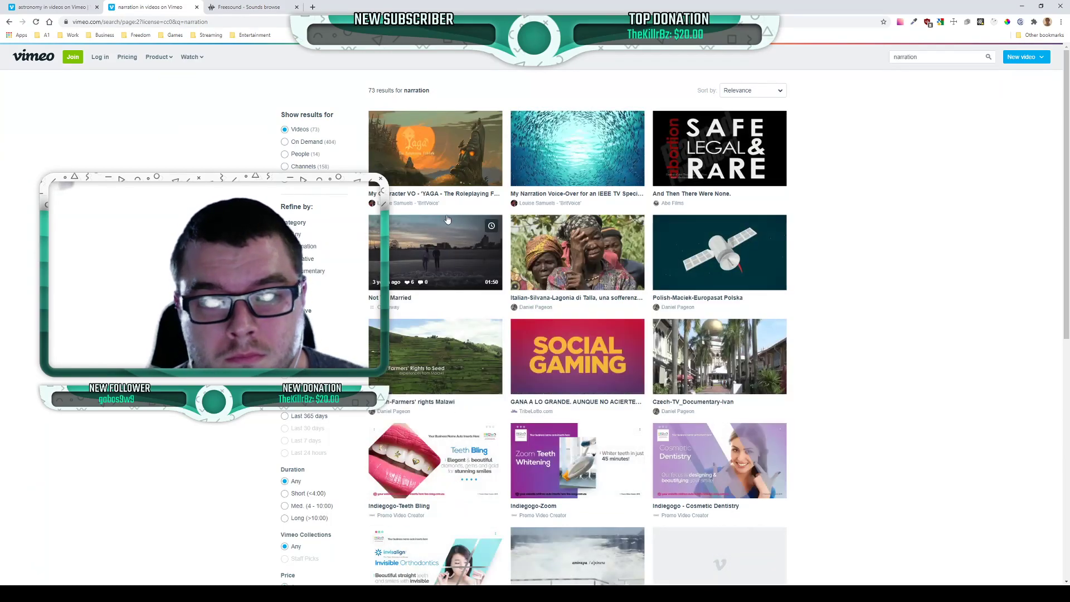
Watch the IEEE TV special narration video in a new tab, check its description, and close it
middle_click(556, 156)
click(252, 6)
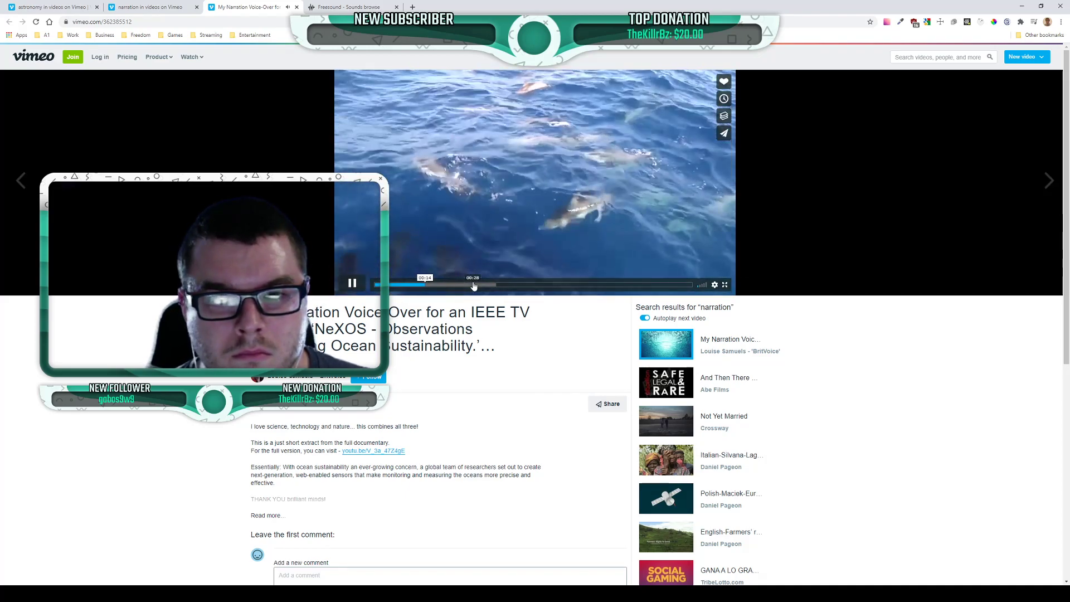
scroll(449, 373, down, 2)
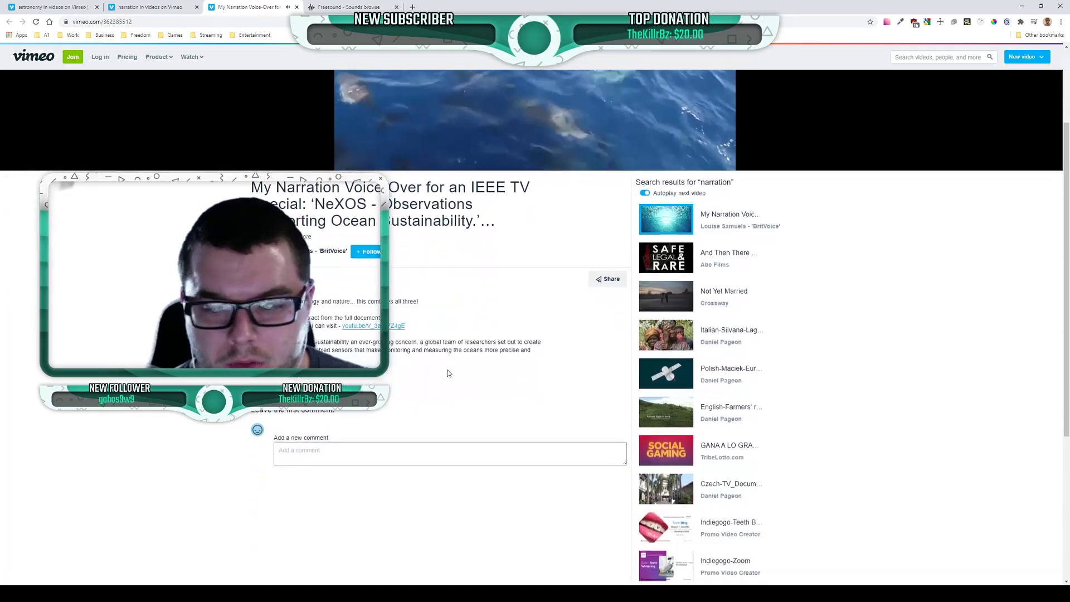
scroll(446, 368, up, 2)
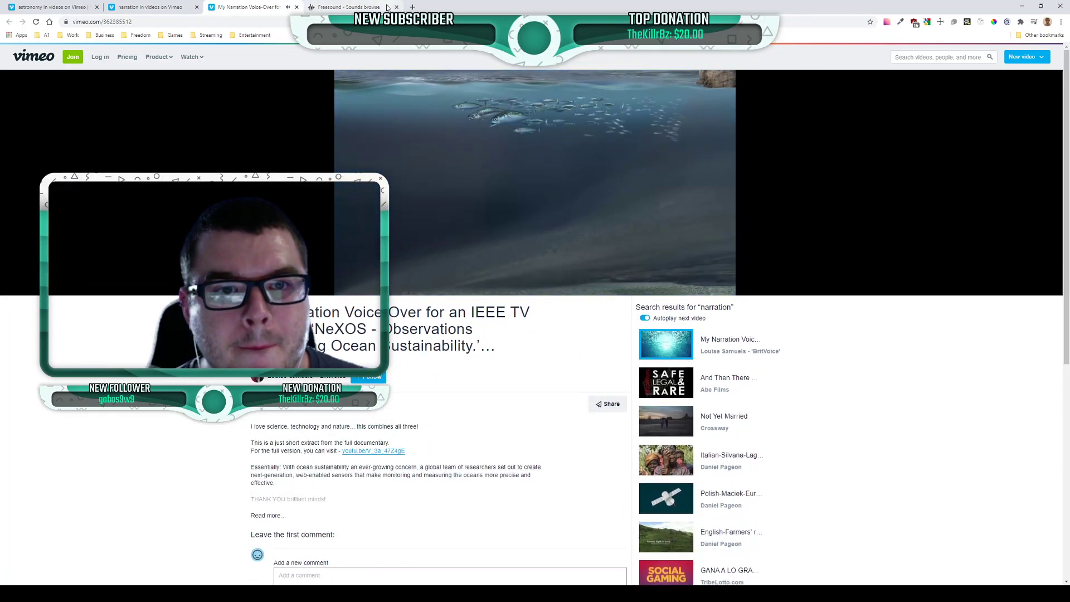
click(297, 8)
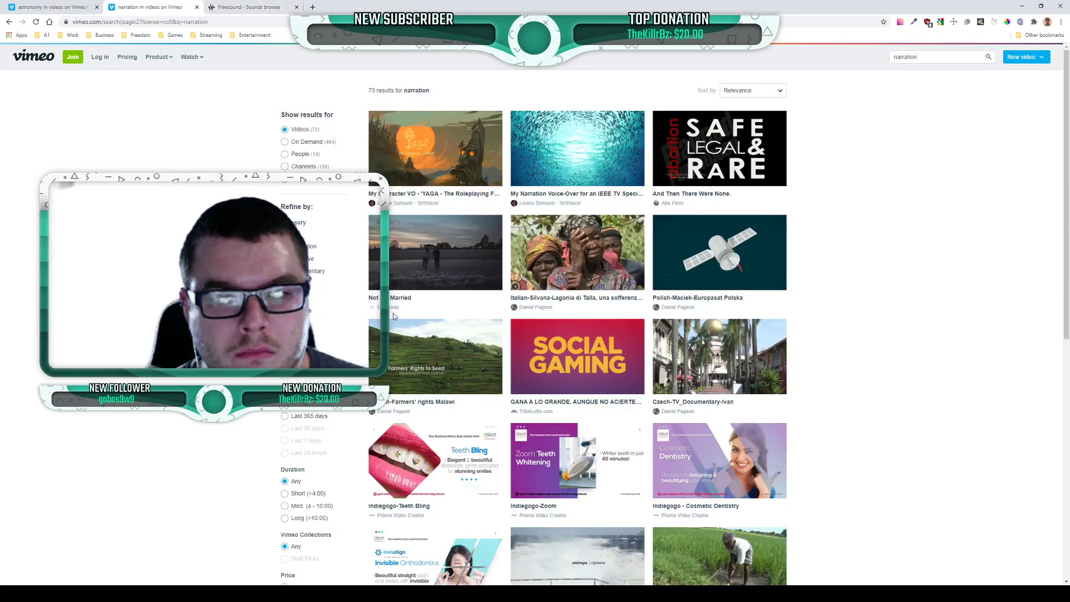
Look through the second page of CC0 narration results and go to page 3
scroll(393, 312, down, 2)
scroll(557, 268, down, 2)
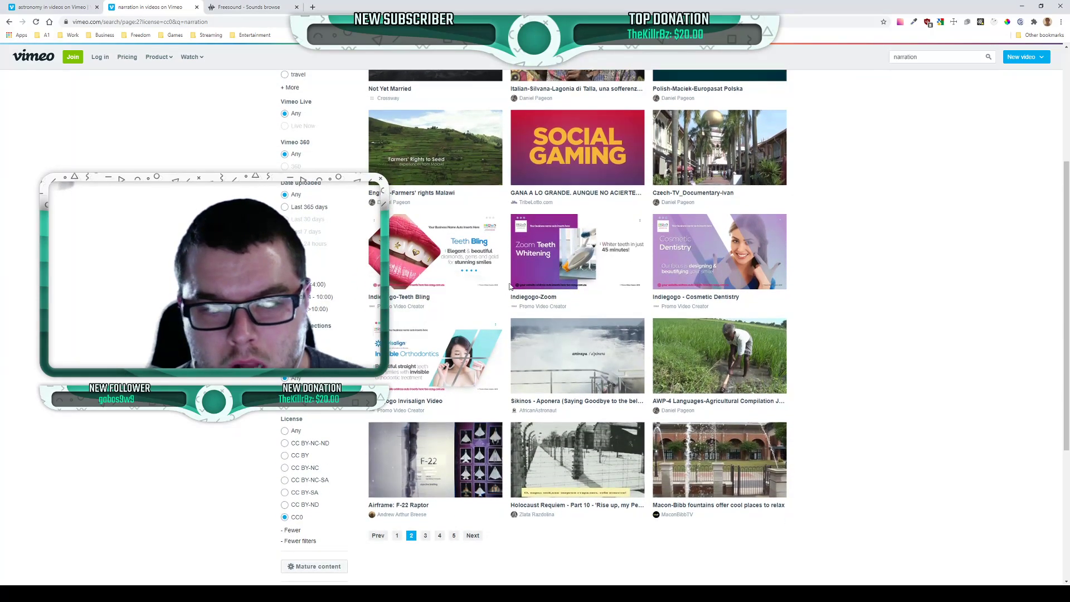
scroll(557, 301, down, 1)
scroll(560, 345, down, 1)
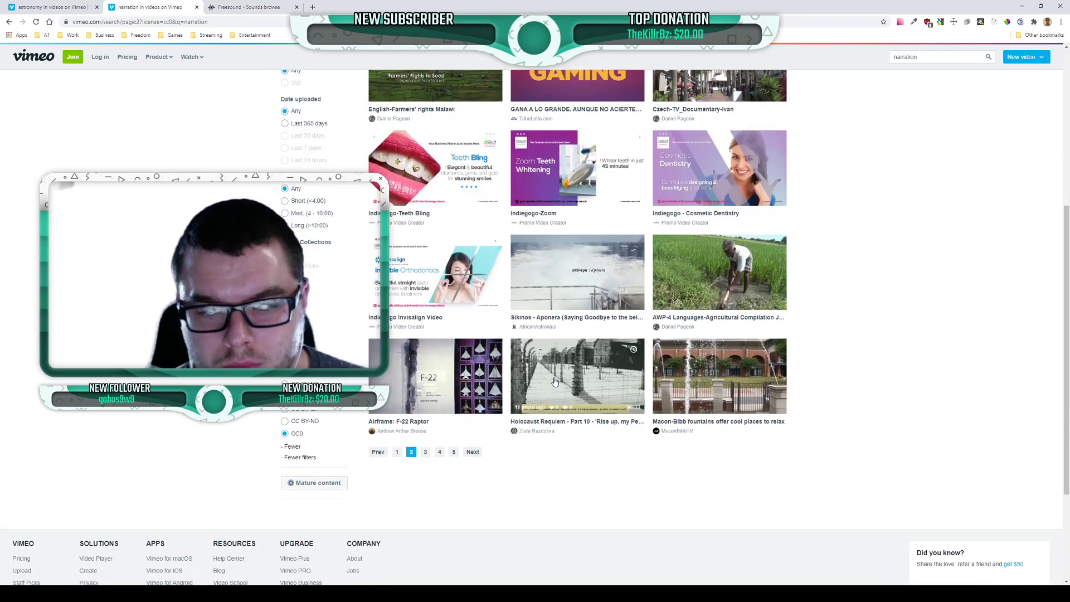
click(425, 453)
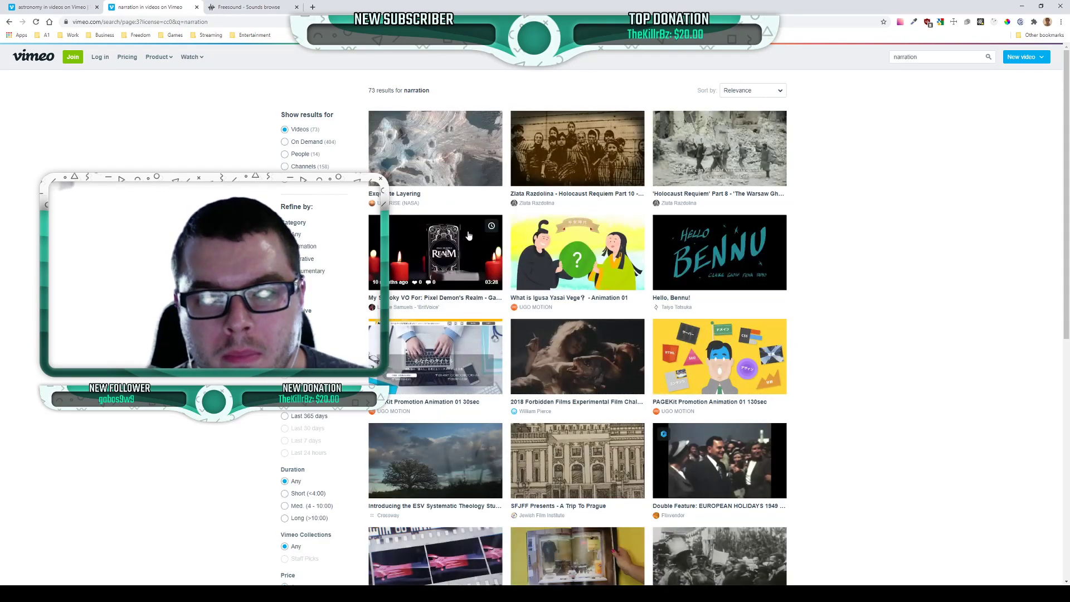
Look through the third page of narration results, check the next page, and return to page 3
scroll(469, 236, down, 1)
scroll(471, 229, down, 4)
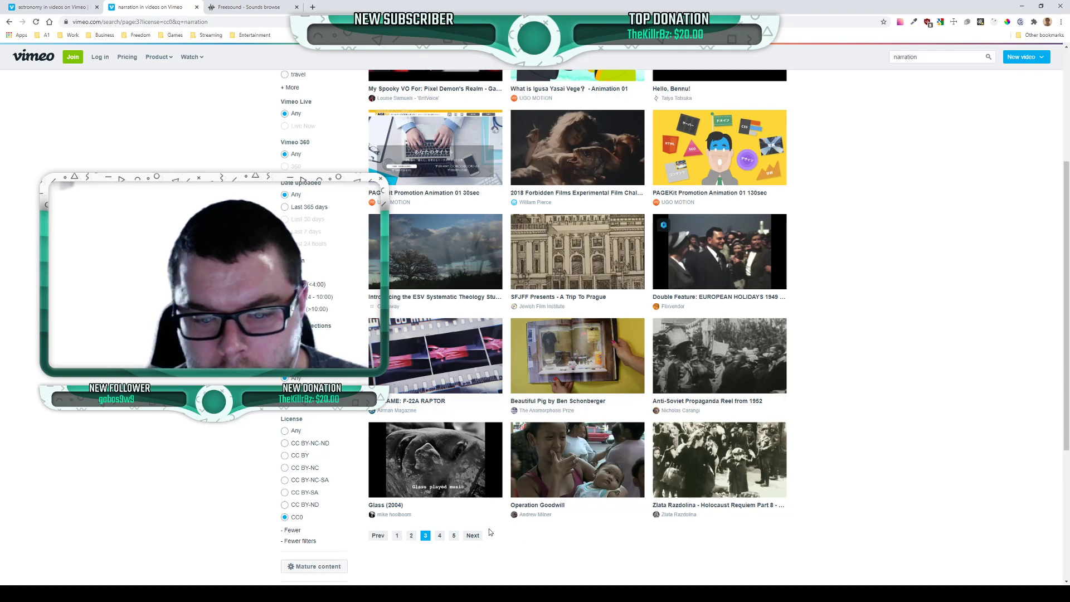
click(474, 536)
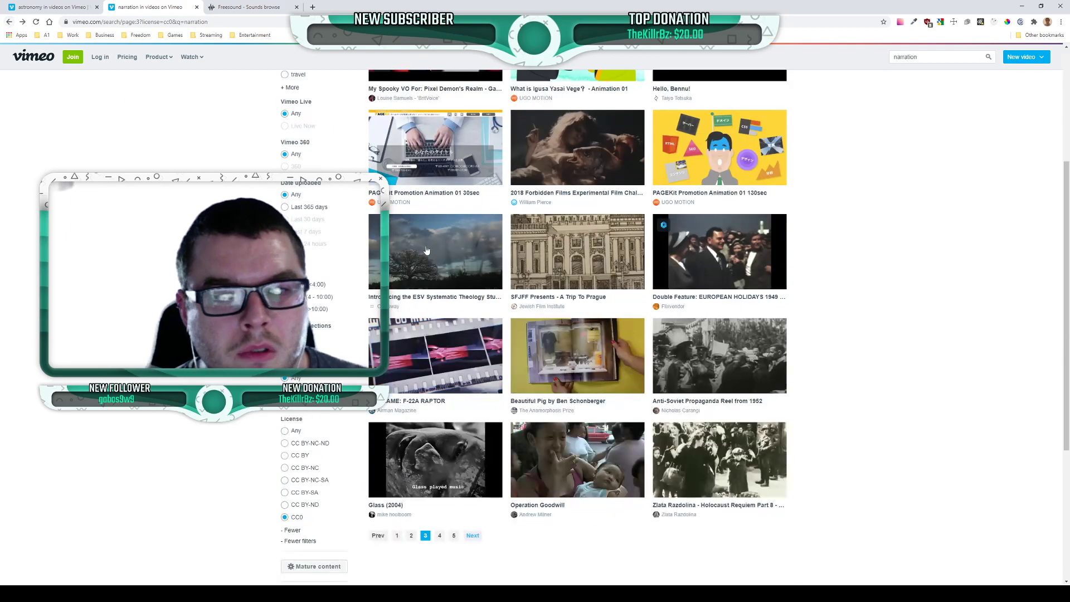
scroll(449, 267, up, 2)
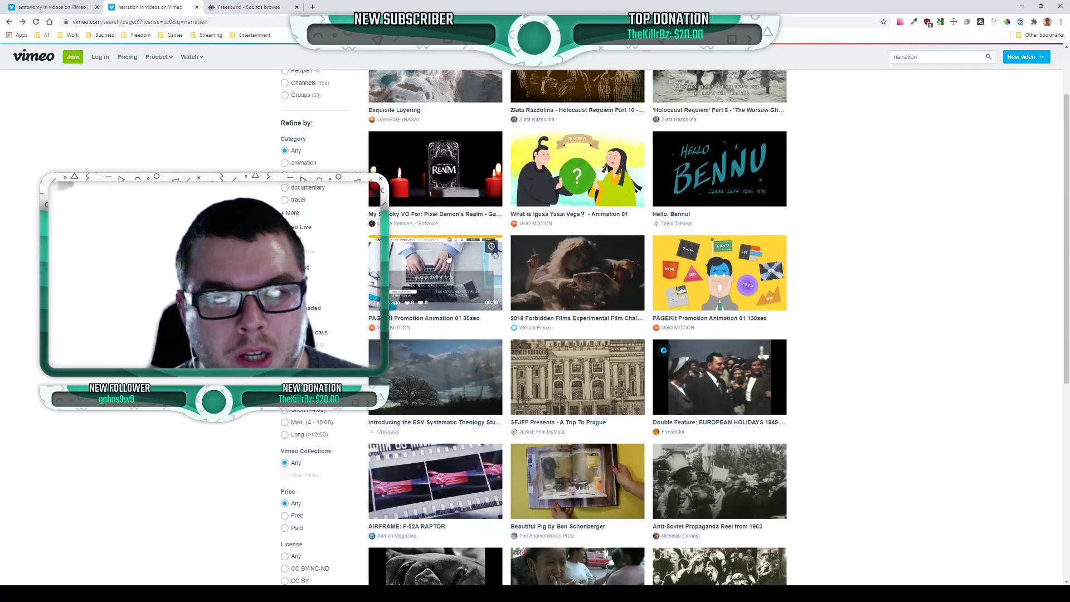
Open "My Spooky VO For: Pixel Demon's Realm" in a new tab and skip ahead to about 00:22
ctrl+shift+click(446, 172)
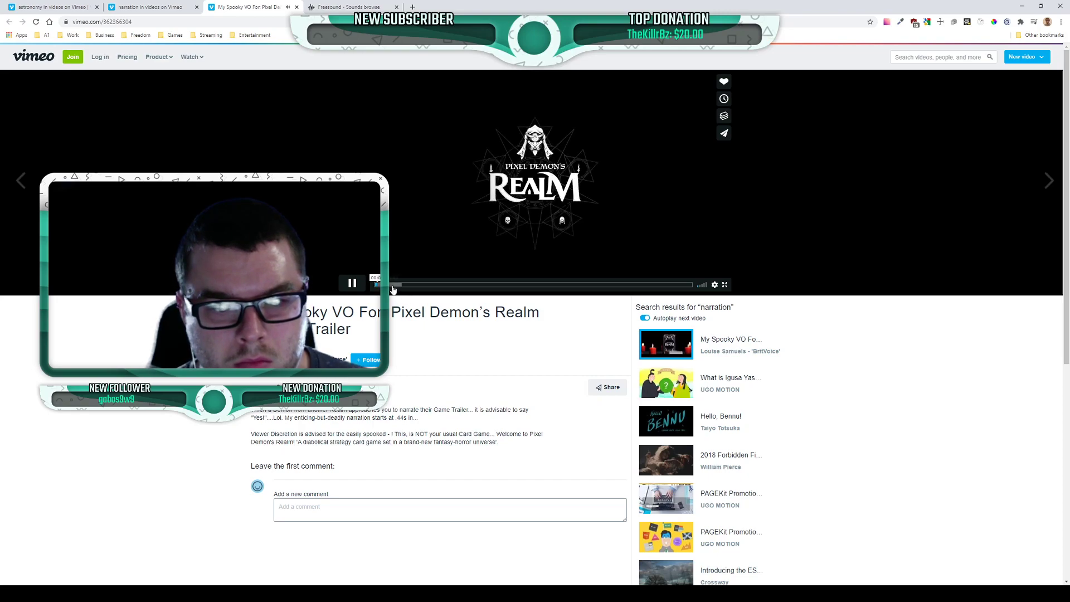
click(393, 286)
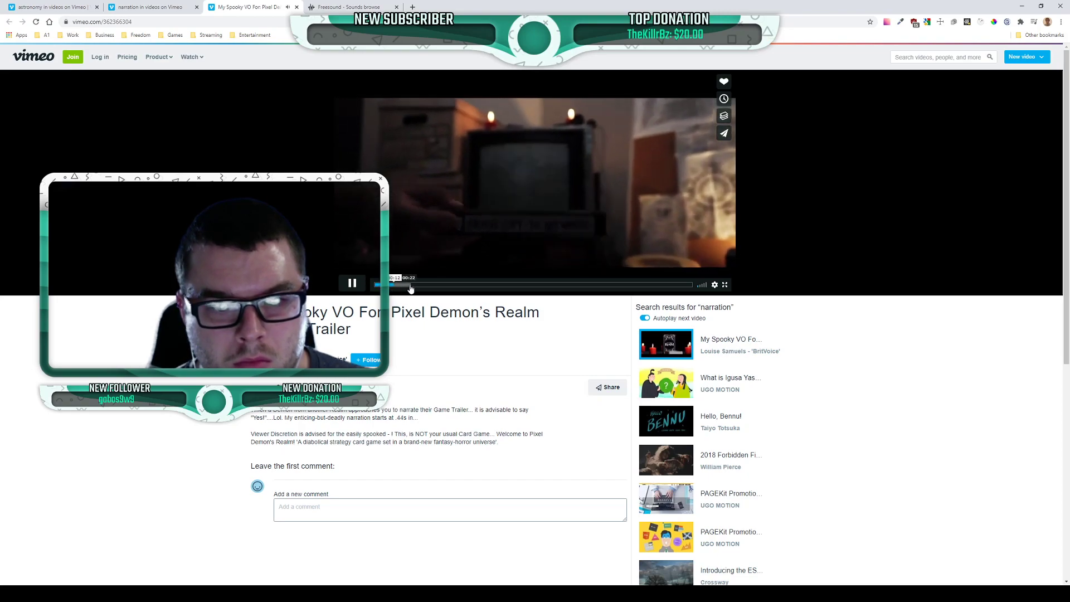
click(412, 285)
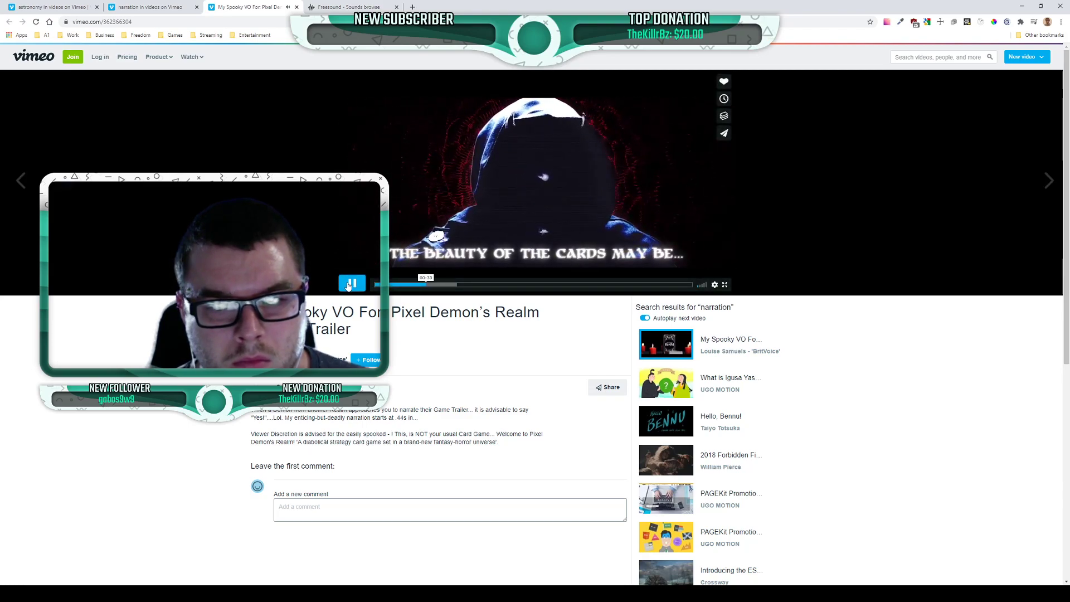
Check the description of the Pixel Demon's Realm voice-over video while it plays, and close its tab
scroll(348, 285, down, 1)
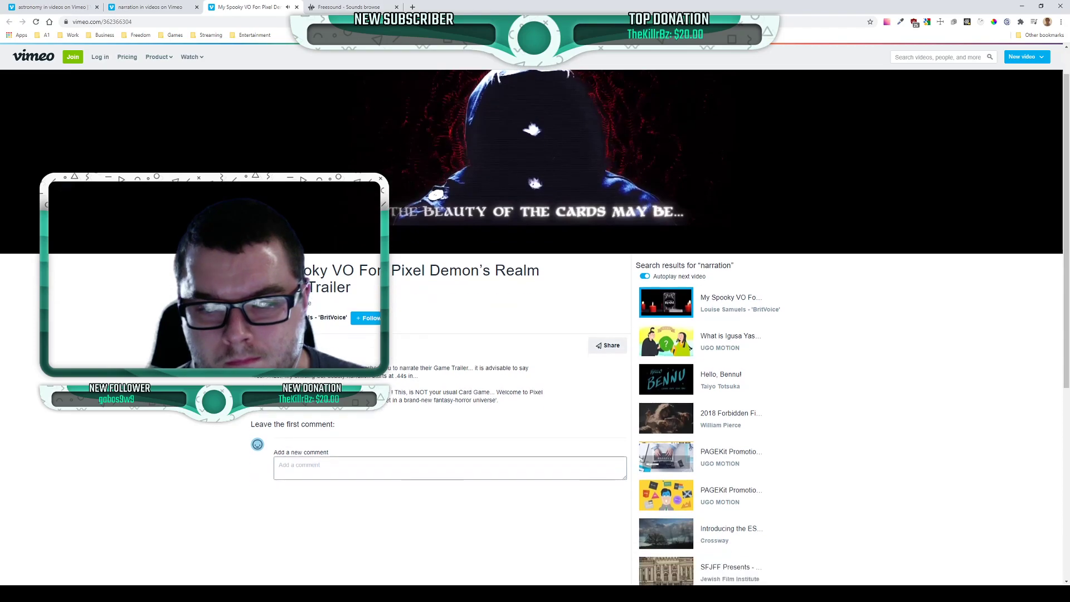
scroll(501, 334, down, 5)
scroll(502, 334, up, 2)
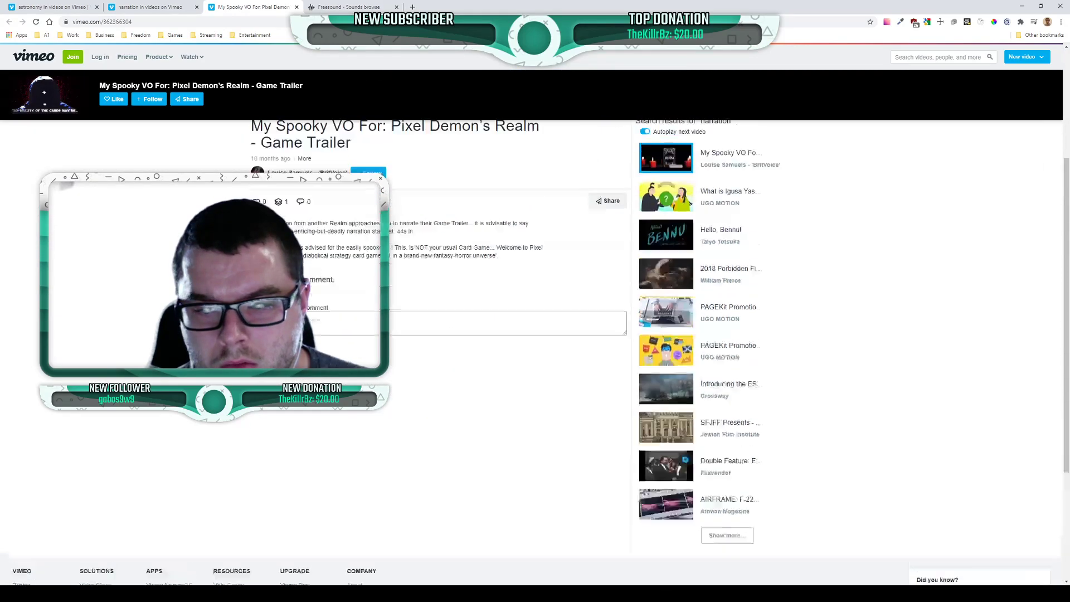
scroll(426, 303, up, 4)
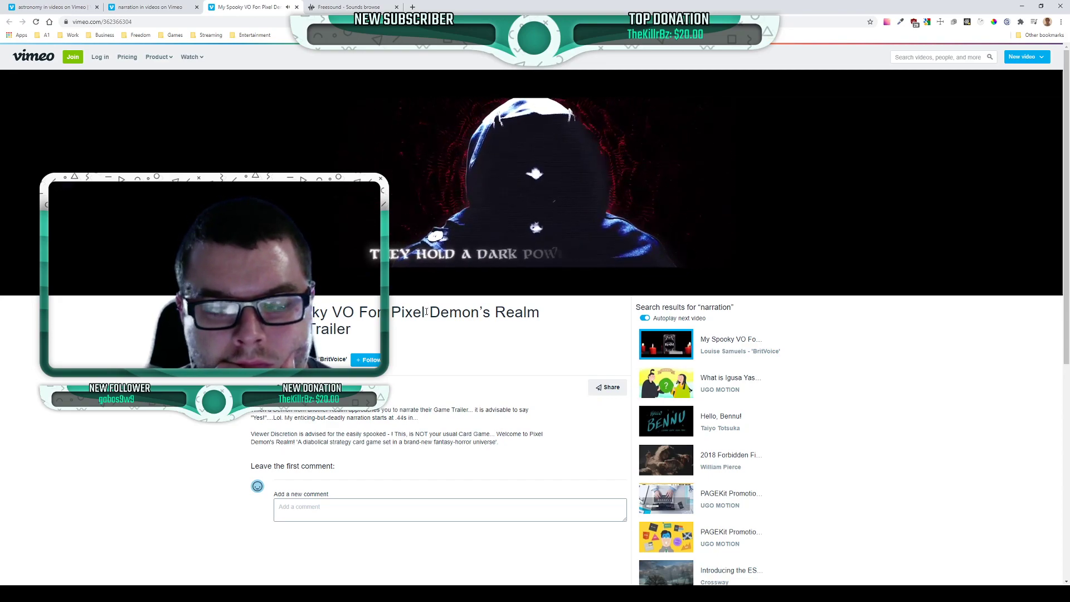
mouse_move(345, 285)
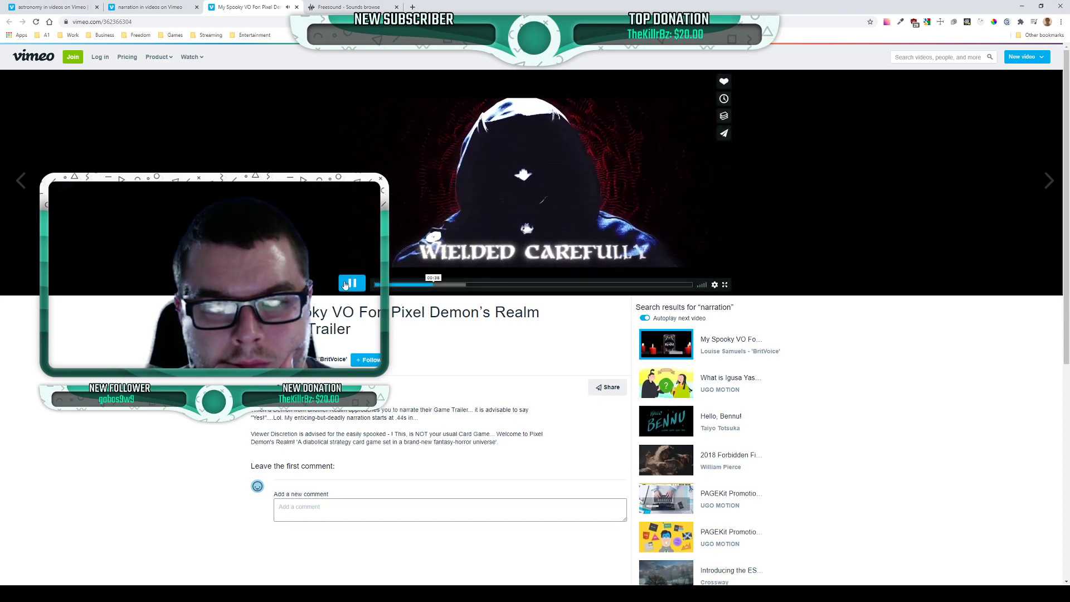
click(296, 8)
Look through the fourth and fifth pages of the CC0 narration results
scroll(349, 307, down, 5)
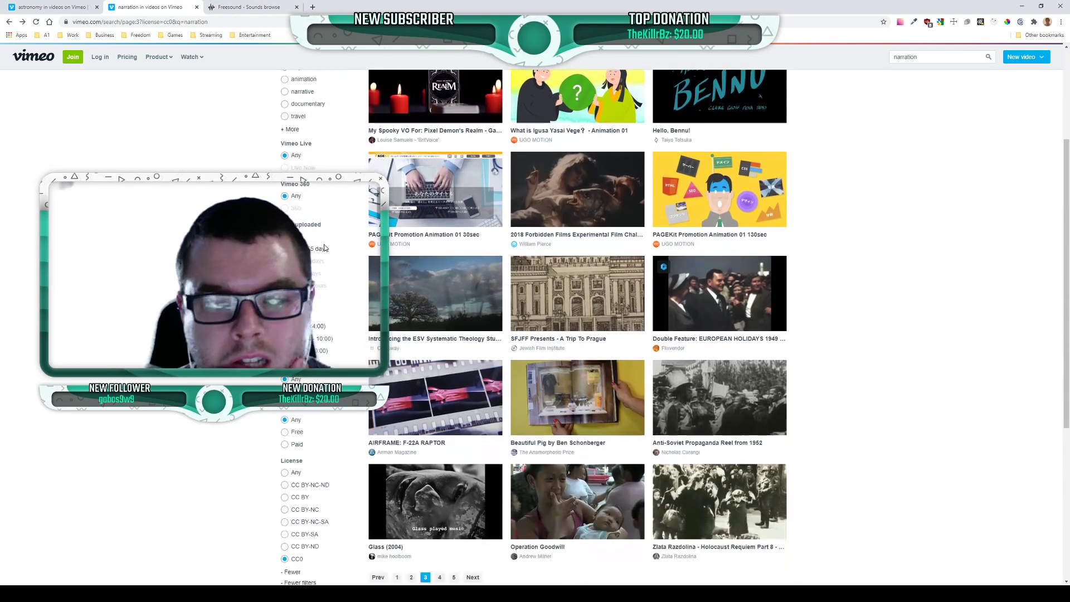
click(440, 453)
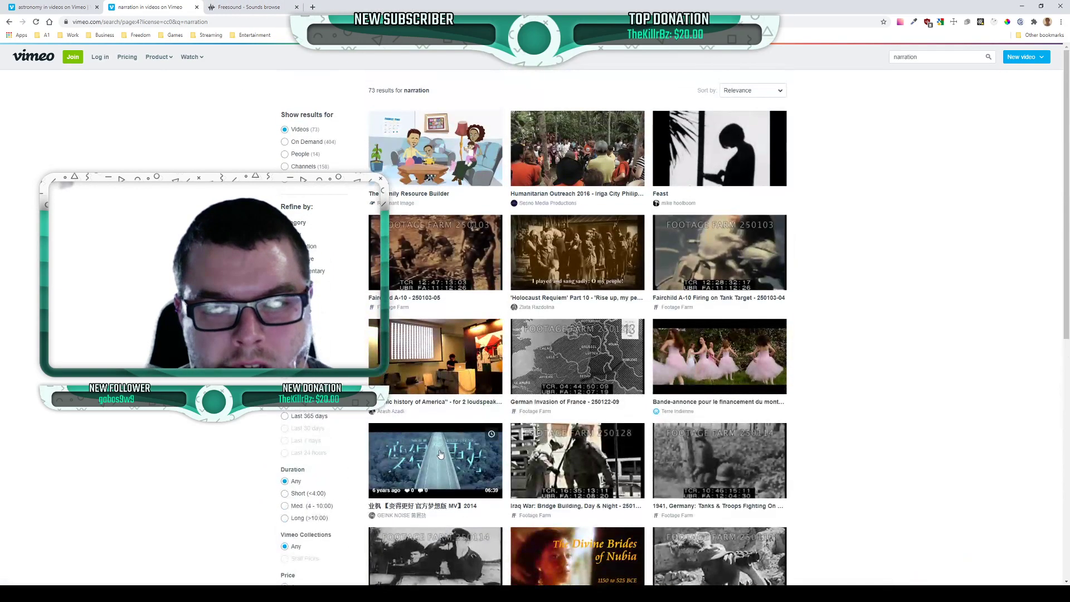
scroll(419, 394, down, 5)
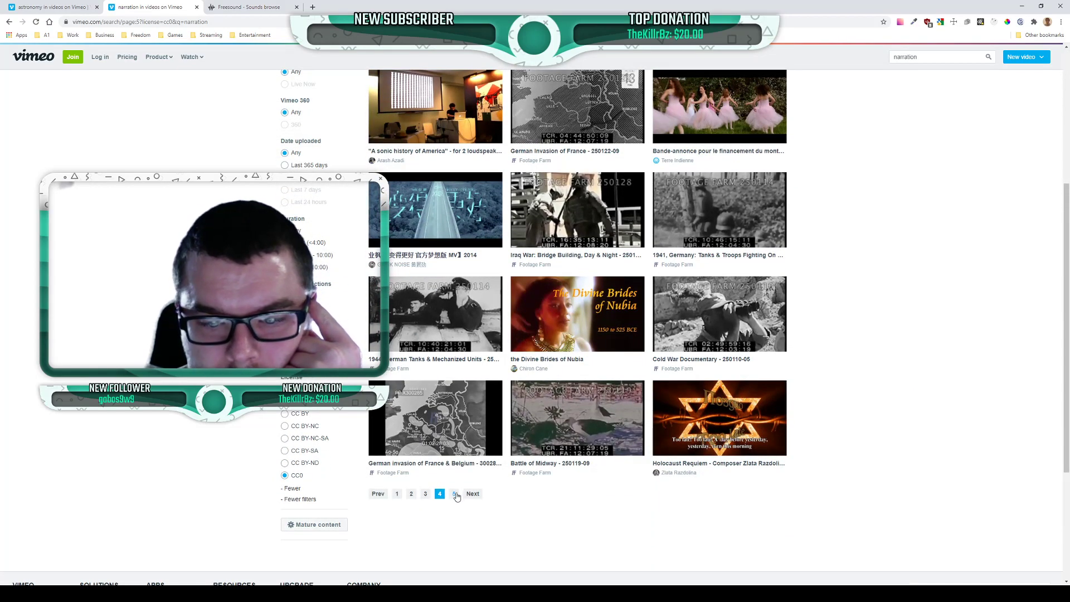
click(453, 494)
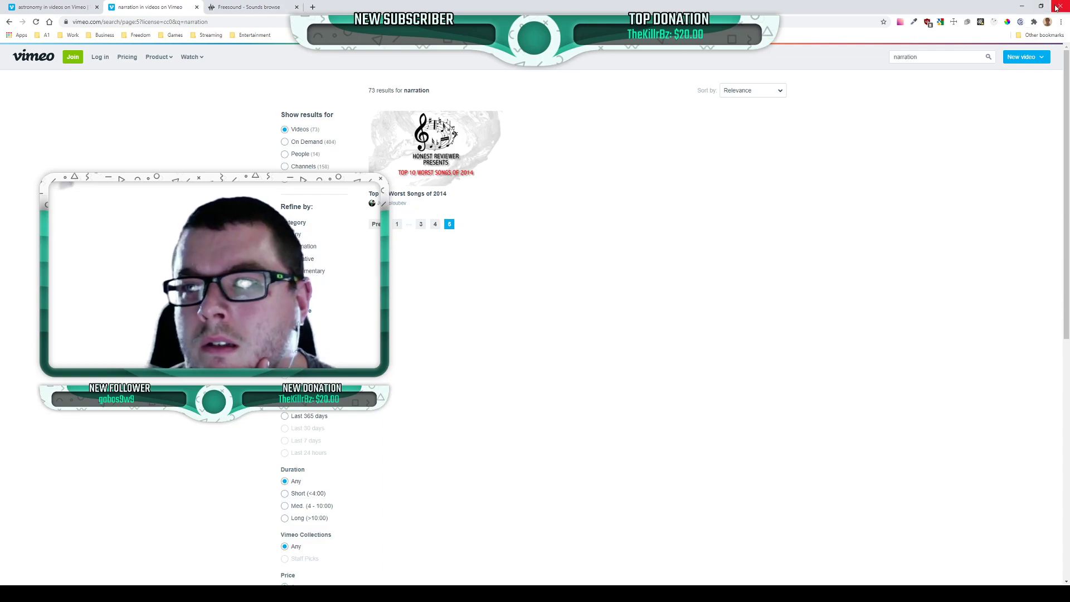
Minimize the browser, switch to the Maschine project, and play the arrangement
click(1023, 8)
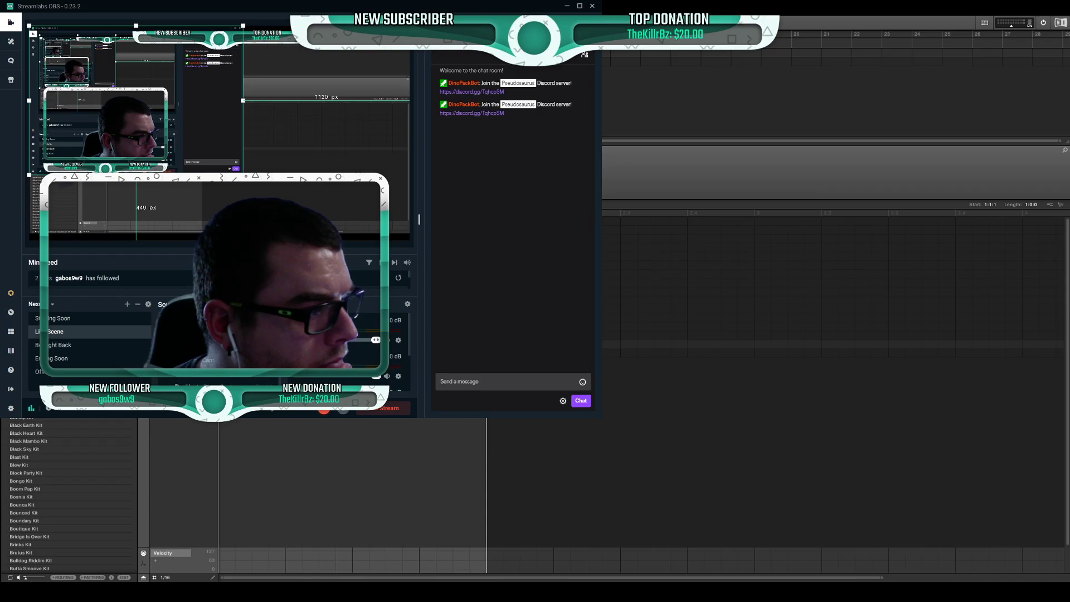
key(alt+Tab)
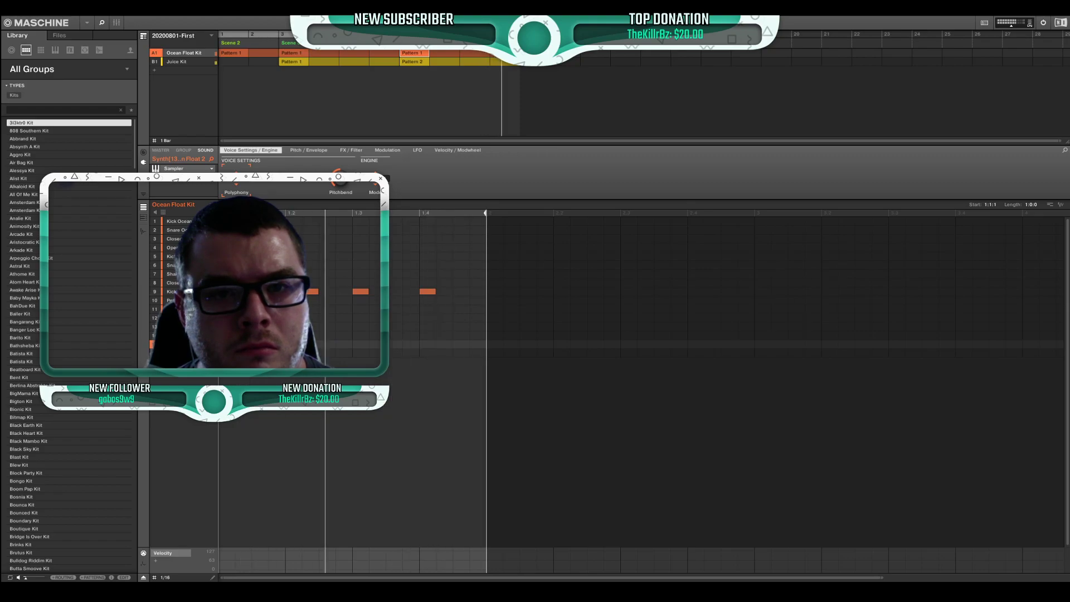
key(space)
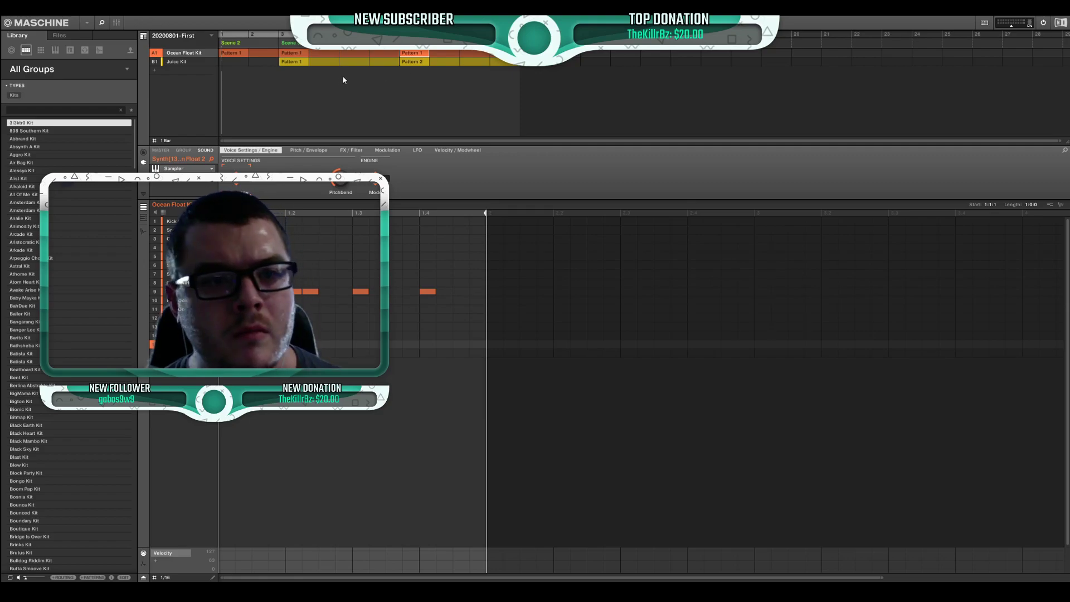
Create a Juice Kit pattern at bar 11, add Chord Juice 1 notes around beats 1 and 3, and play it
click(413, 62)
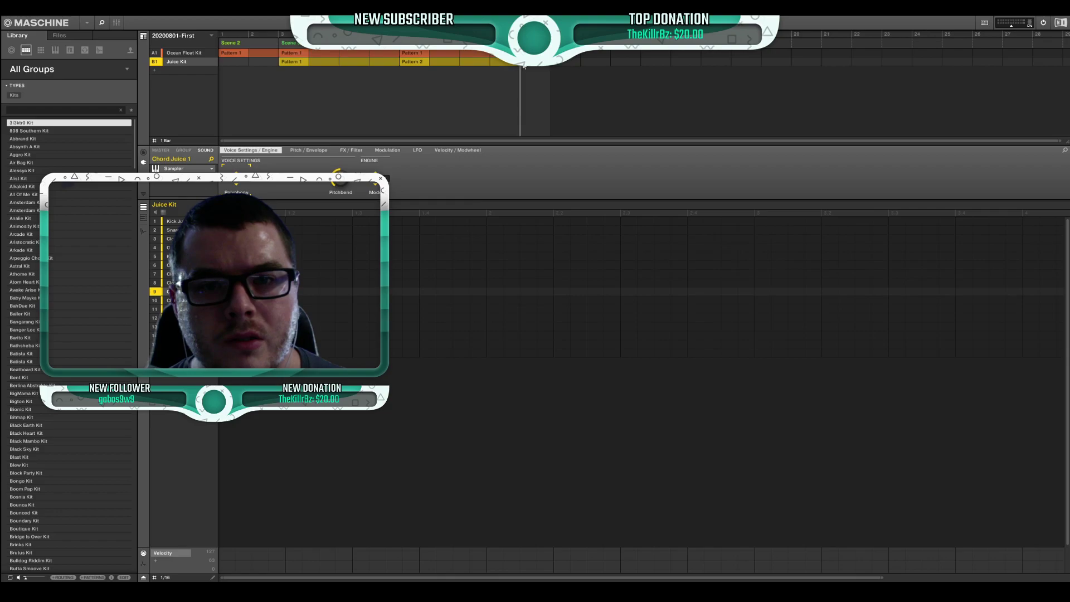
click(519, 88)
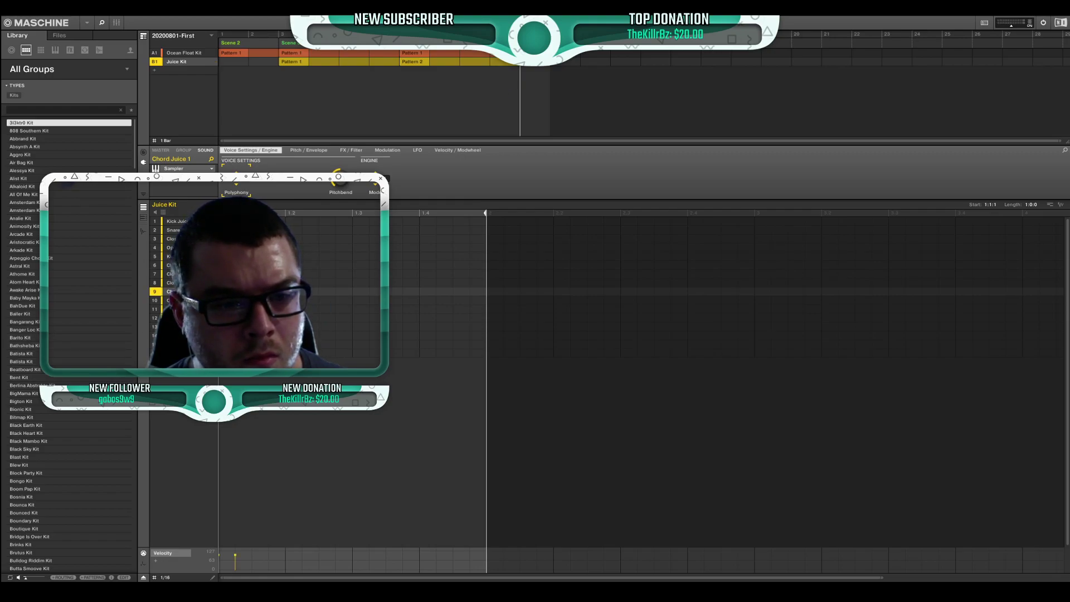
click(359, 292)
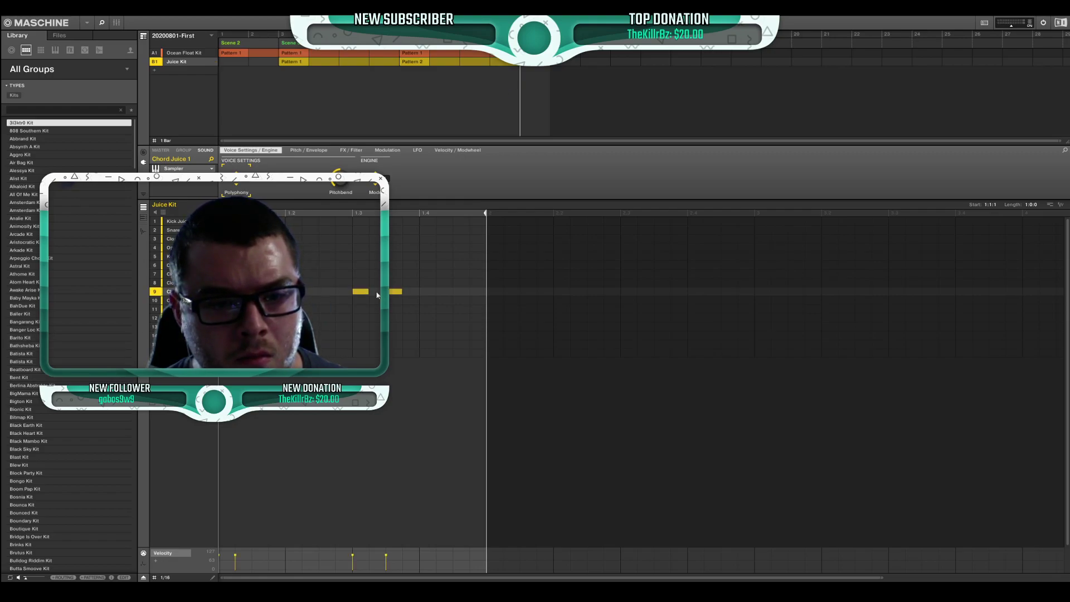
key(space)
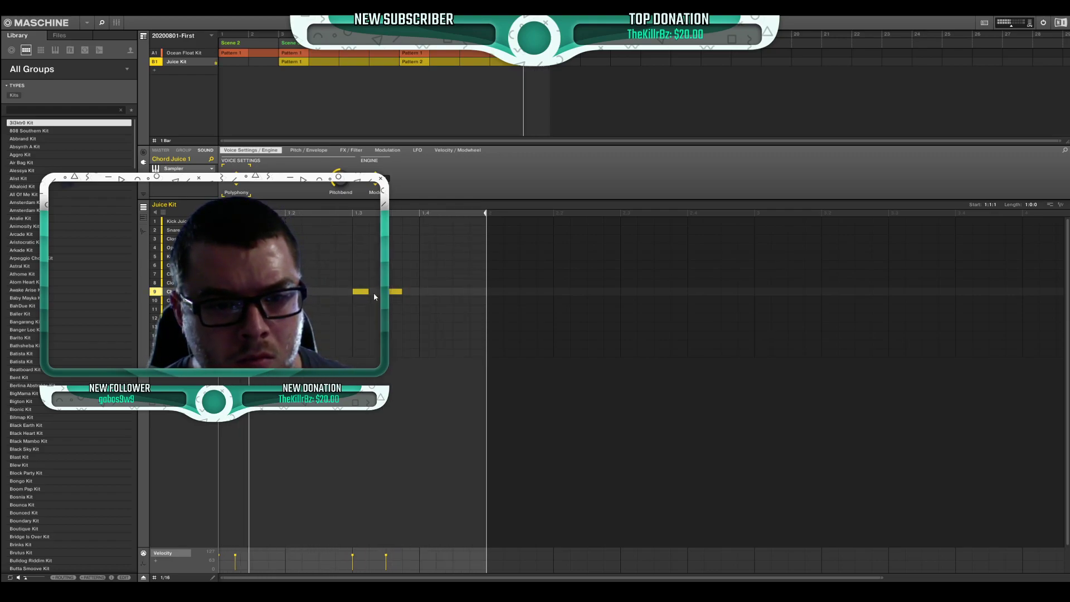
Extend the new Juice Kit pattern to 2:0:0 and repeat the Chord Juice 1 rhythm in its second bar
drag(539, 217, 717, 215)
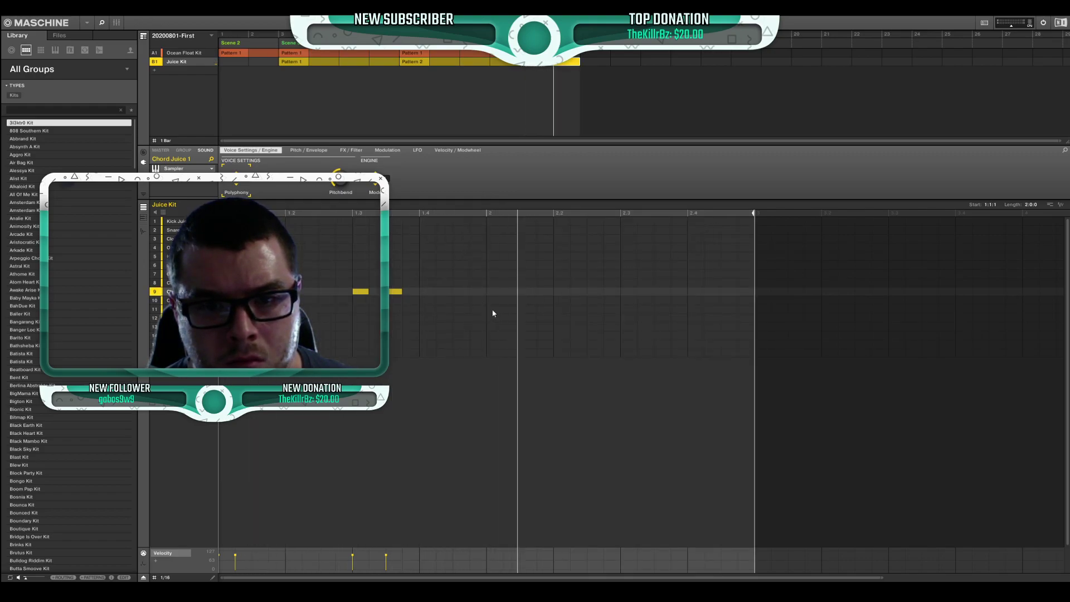
click(494, 291)
click(511, 292)
click(630, 291)
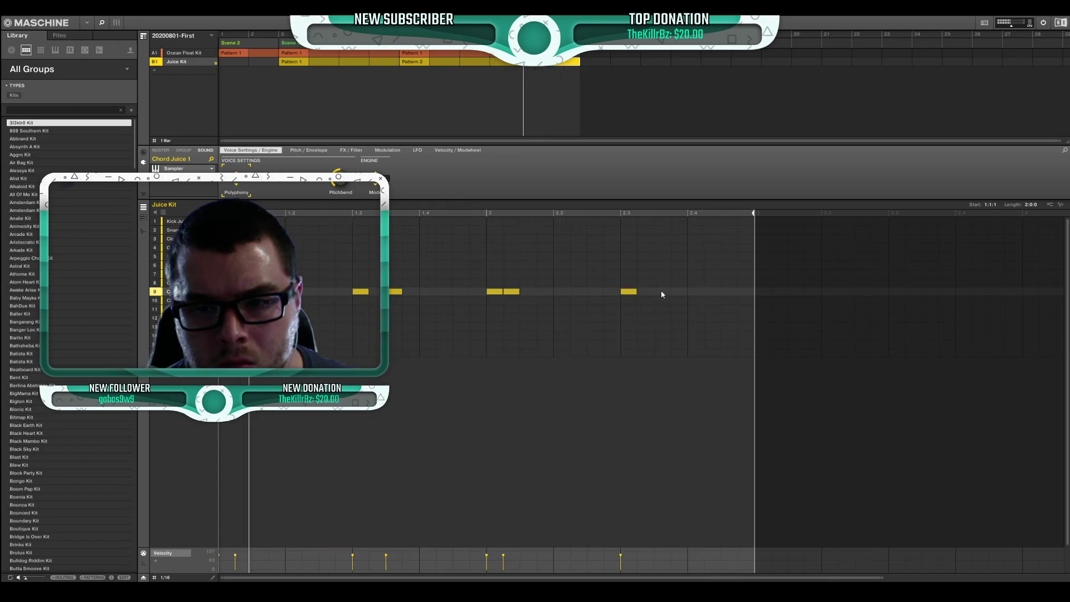
click(647, 292)
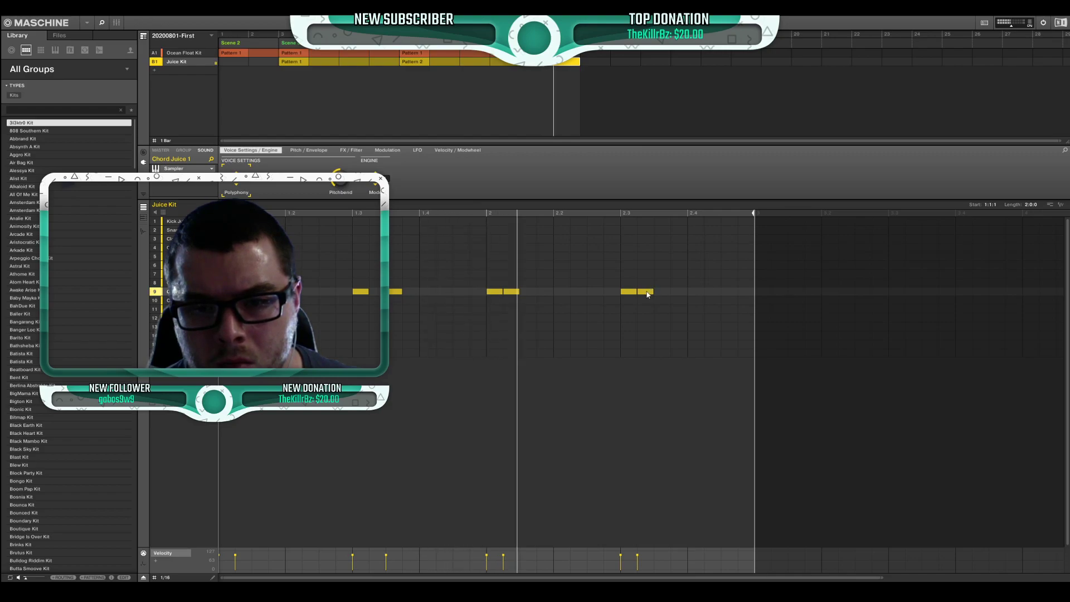
click(647, 292)
drag(649, 293, 676, 294)
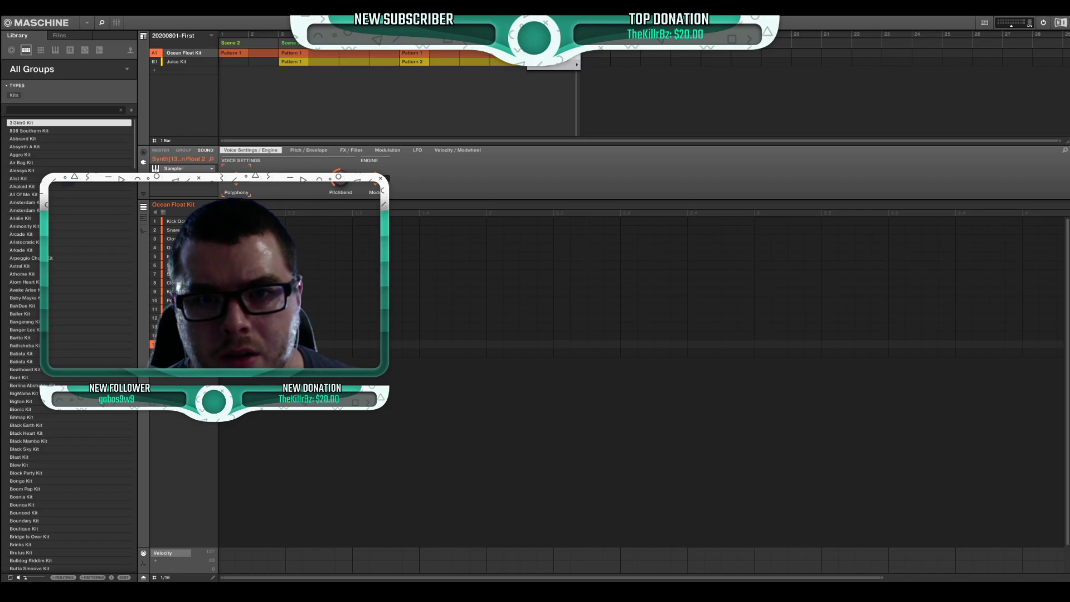
Add Kick OceanFloat 2 hits on beats 2, 3 and 4 of the new Ocean Float Kit pattern
click(173, 256)
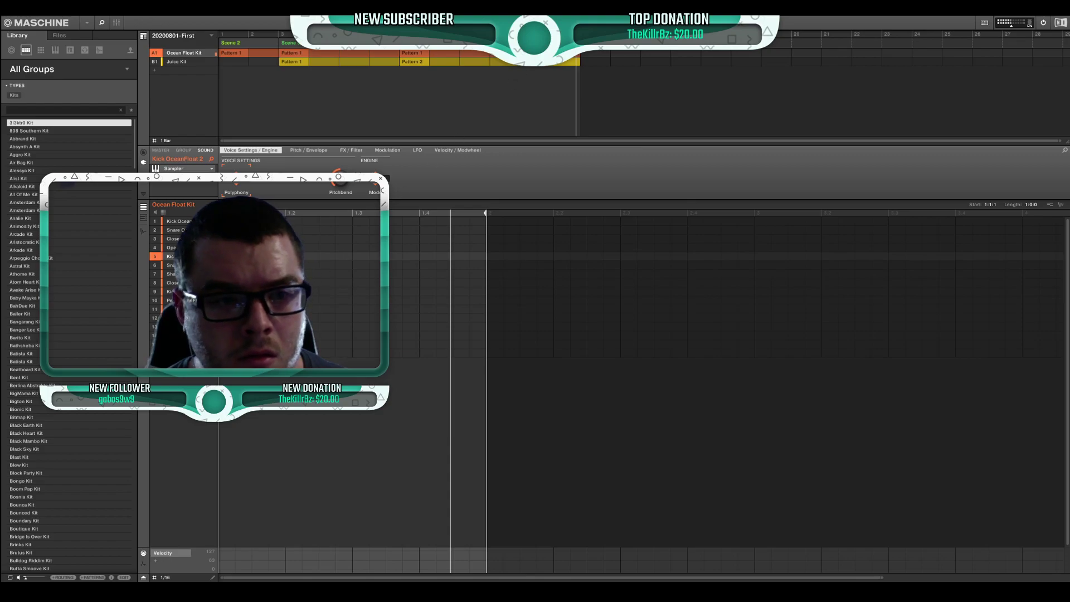
click(293, 256)
click(358, 256)
click(427, 257)
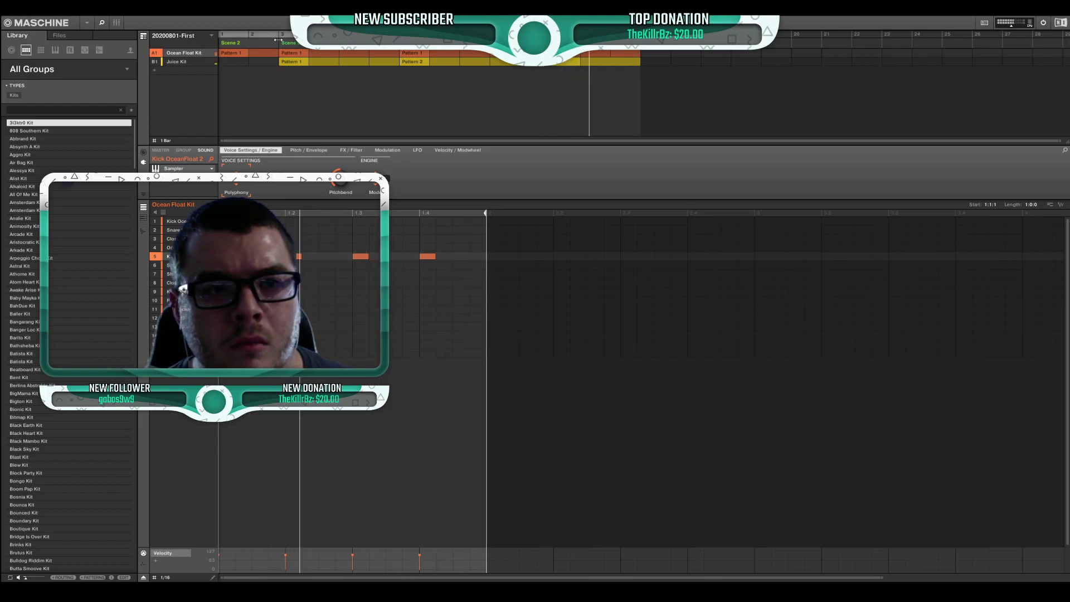
Lengthen Scene 2 to four bars and add two closed hi-hat hits from beat 4 in the Ocean Float Kit's Pattern 1
drag(282, 42, 343, 43)
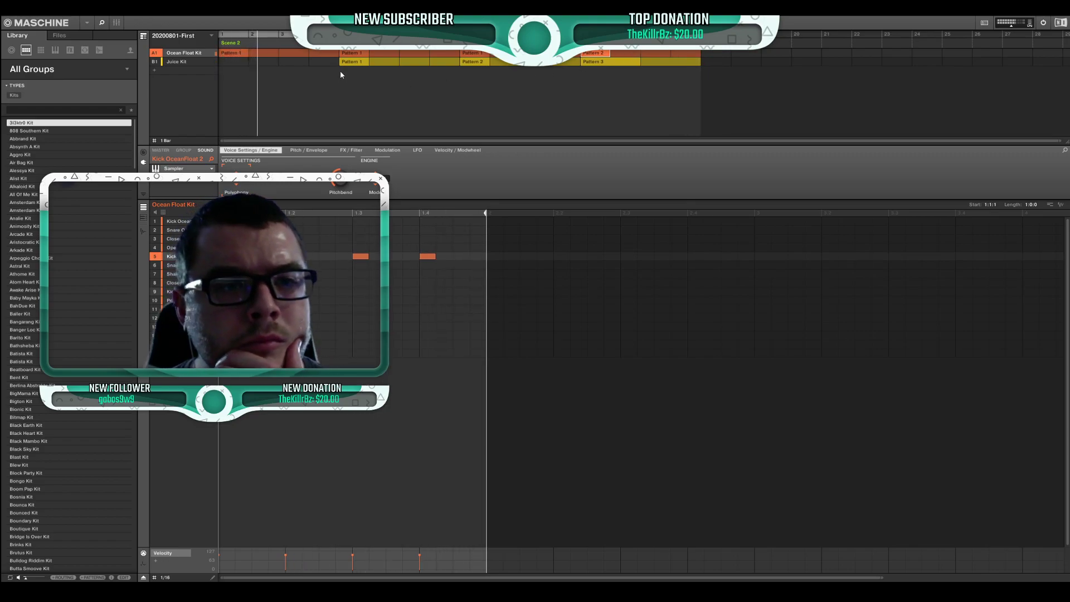
click(235, 54)
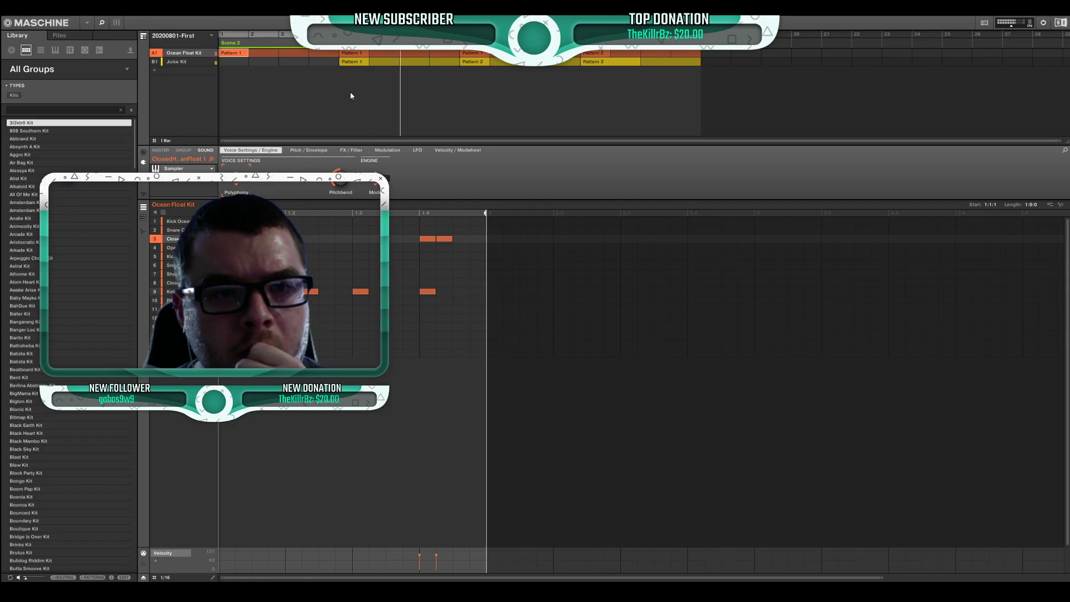
Replace the Ocean Float Kit pattern at bar 5 with the kit's second pattern and delete its notes on sounds 11 and 14
click(356, 54)
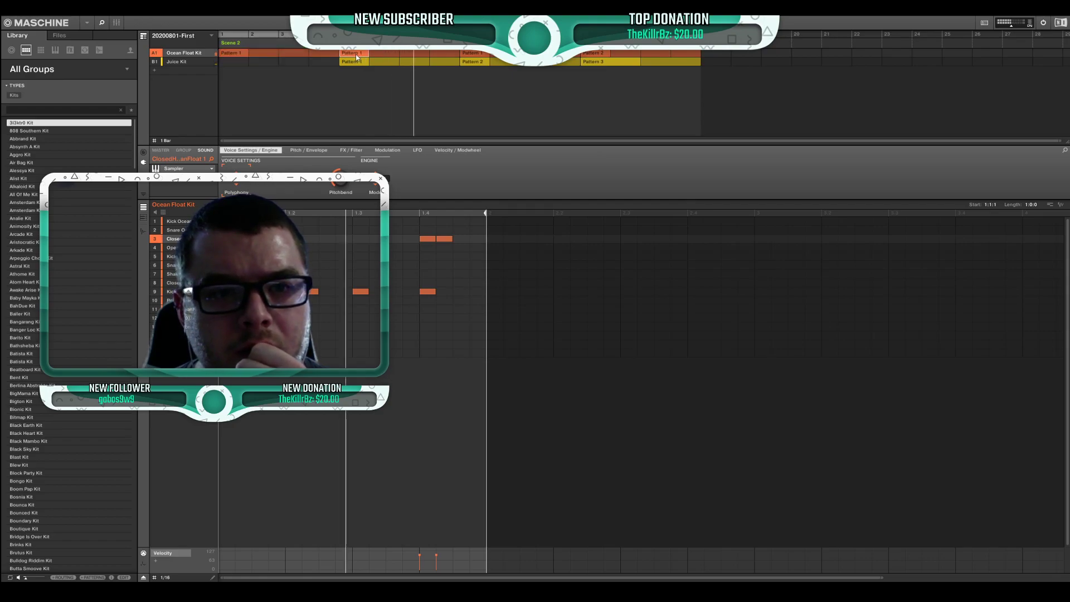
right_click(356, 55)
mouse_move(368, 68)
click(429, 76)
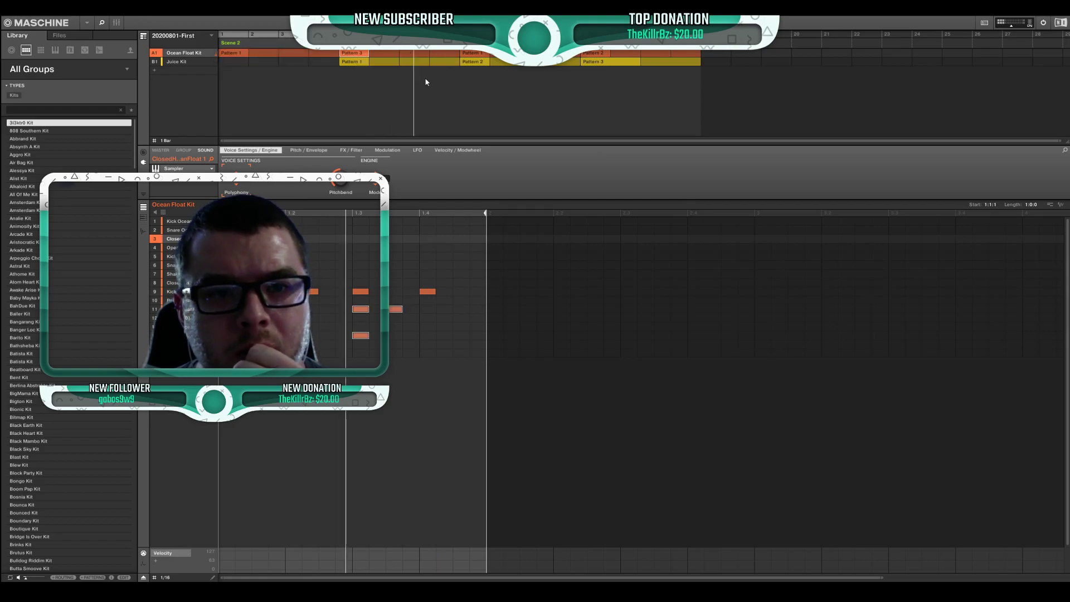
drag(375, 357, 407, 306)
key(Delete)
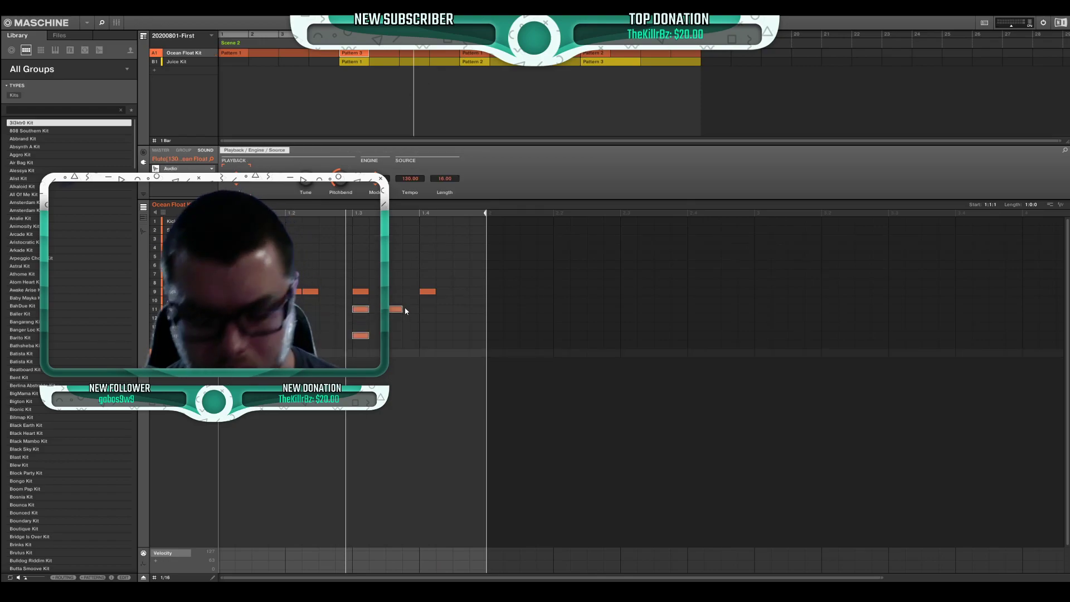
Replace the Ocean Float Kit pattern at bar 9 with the kit's second pattern and play the arrangement
click(482, 53)
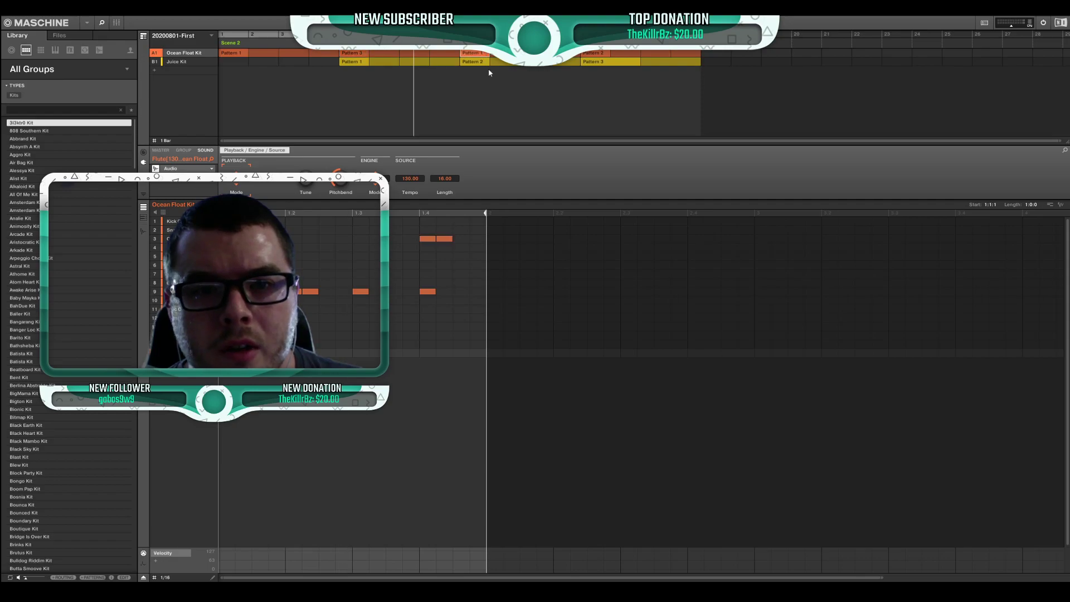
right_click(483, 52)
mouse_move(497, 63)
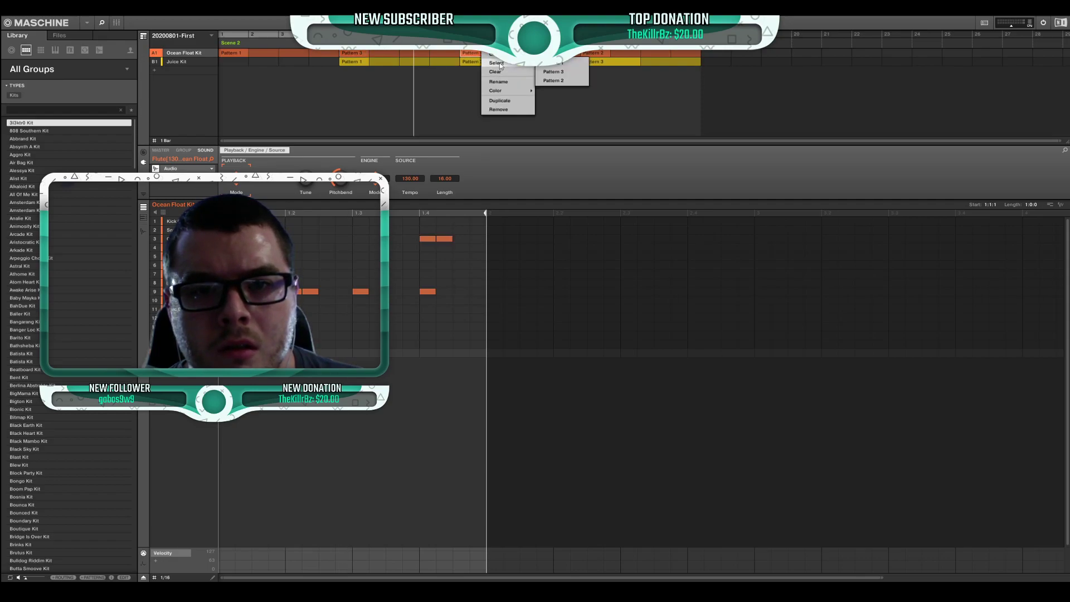
click(554, 73)
key(space)
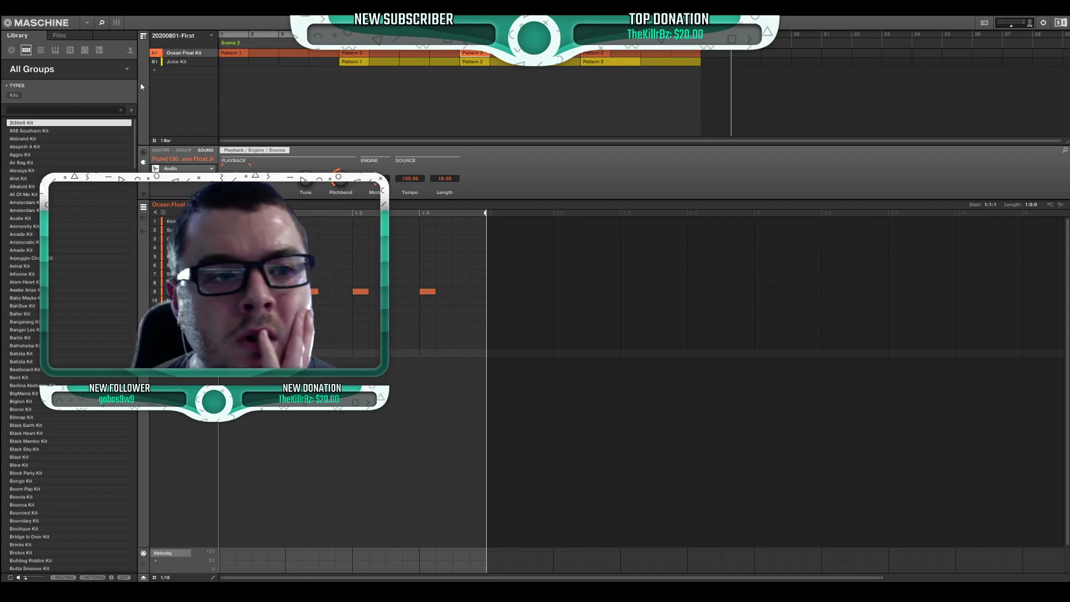
Add a third group and record a one-bar external stereo sample into its first sound
click(154, 71)
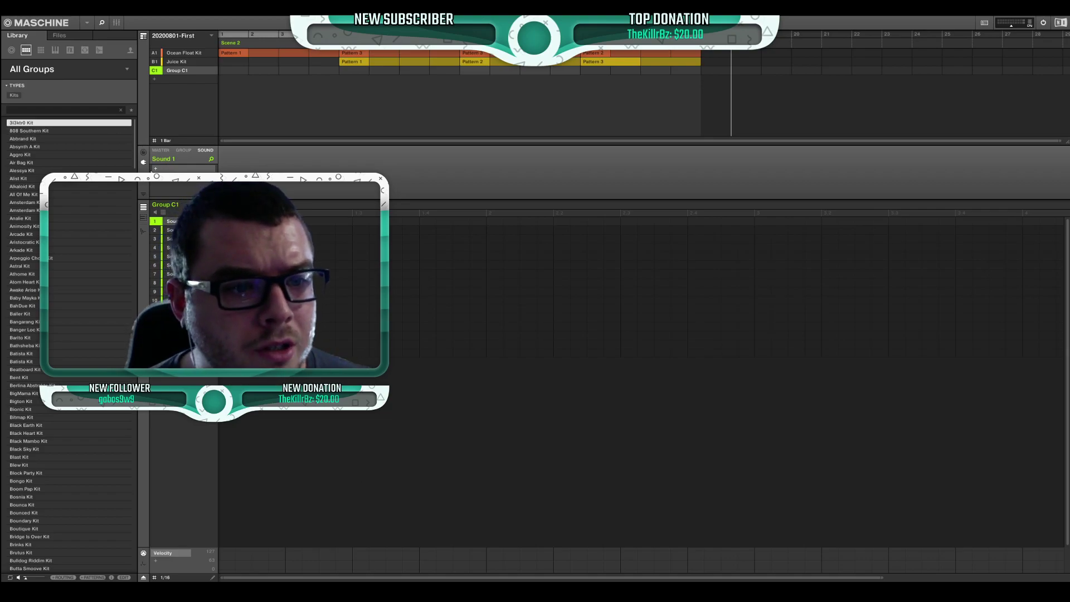
click(143, 233)
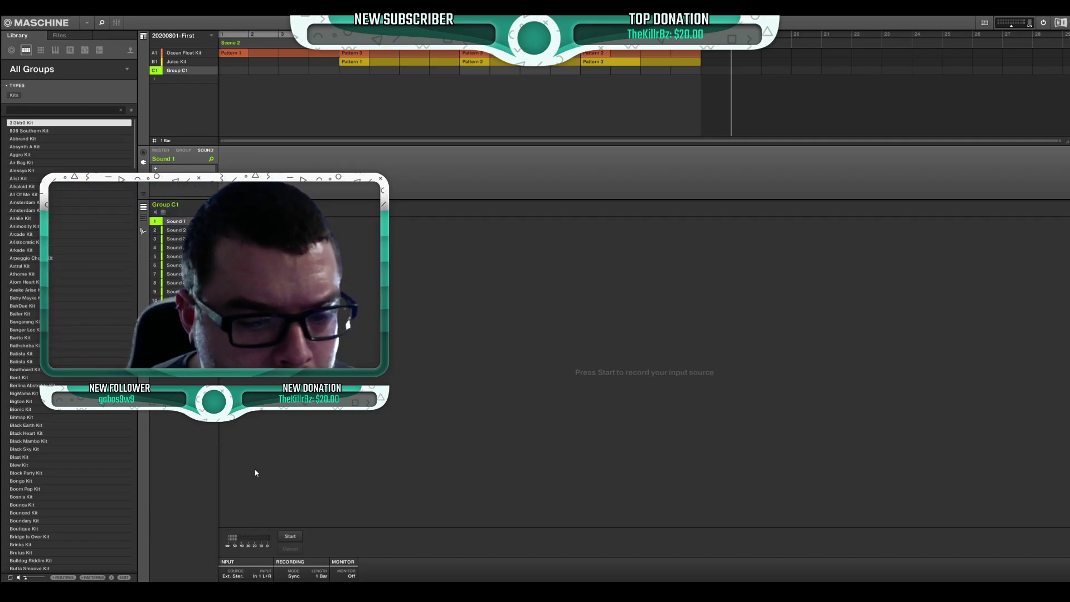
click(289, 536)
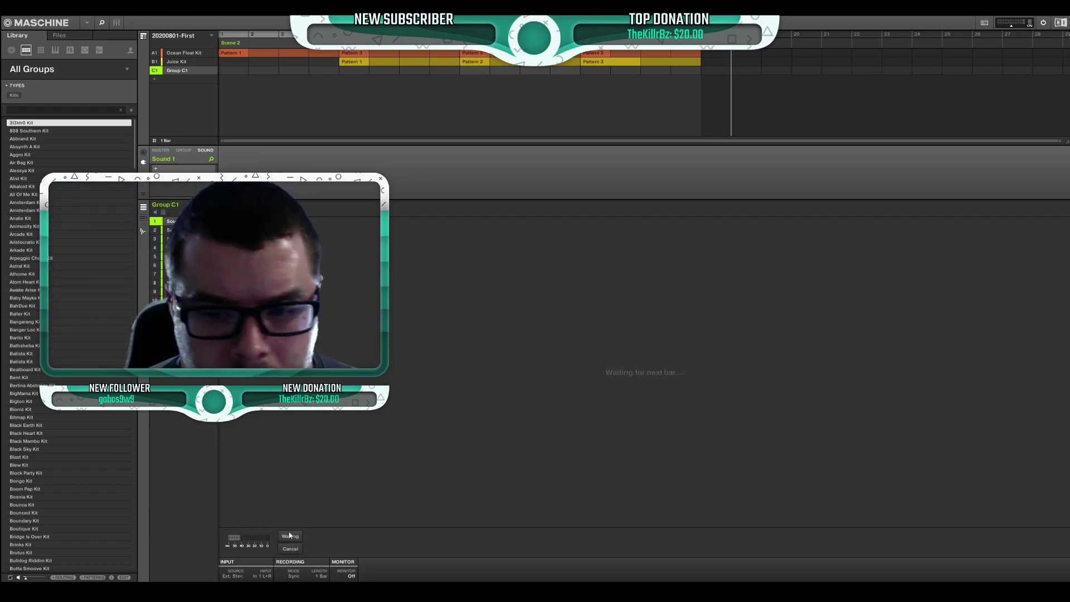
click(291, 546)
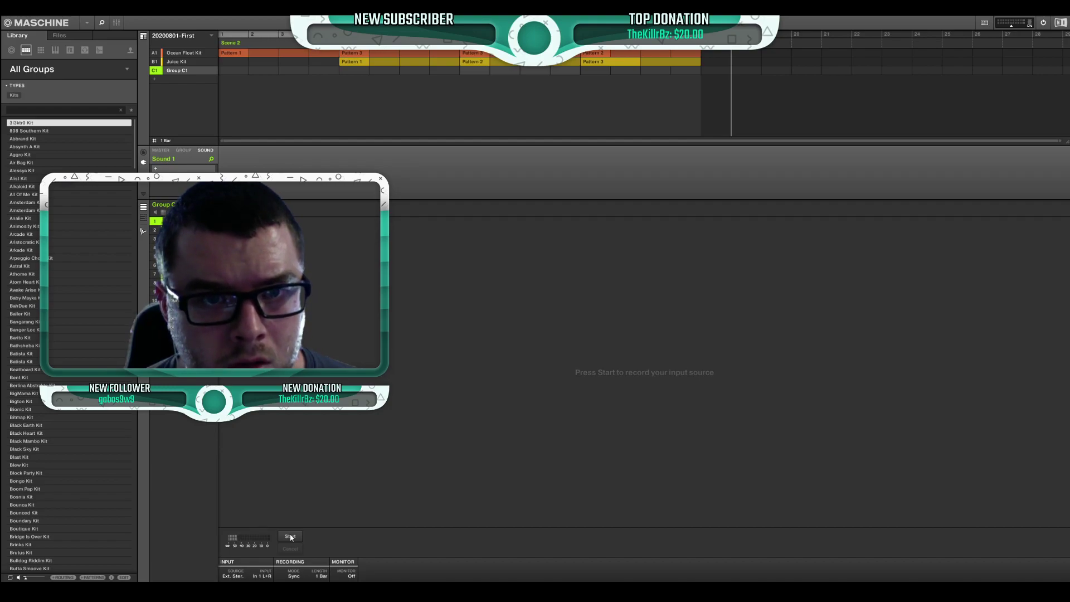
click(284, 535)
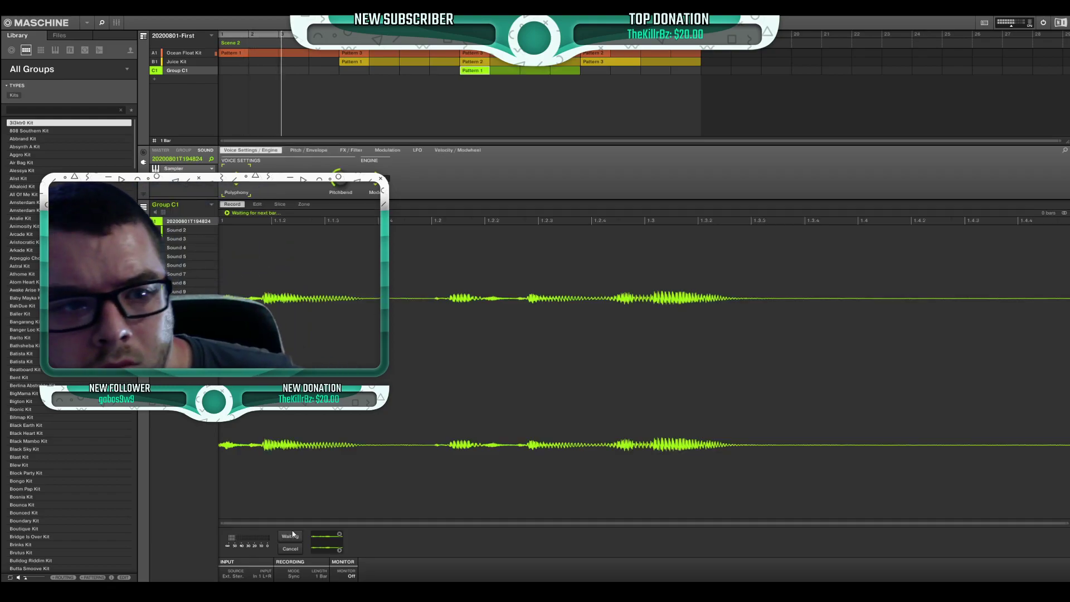
click(292, 534)
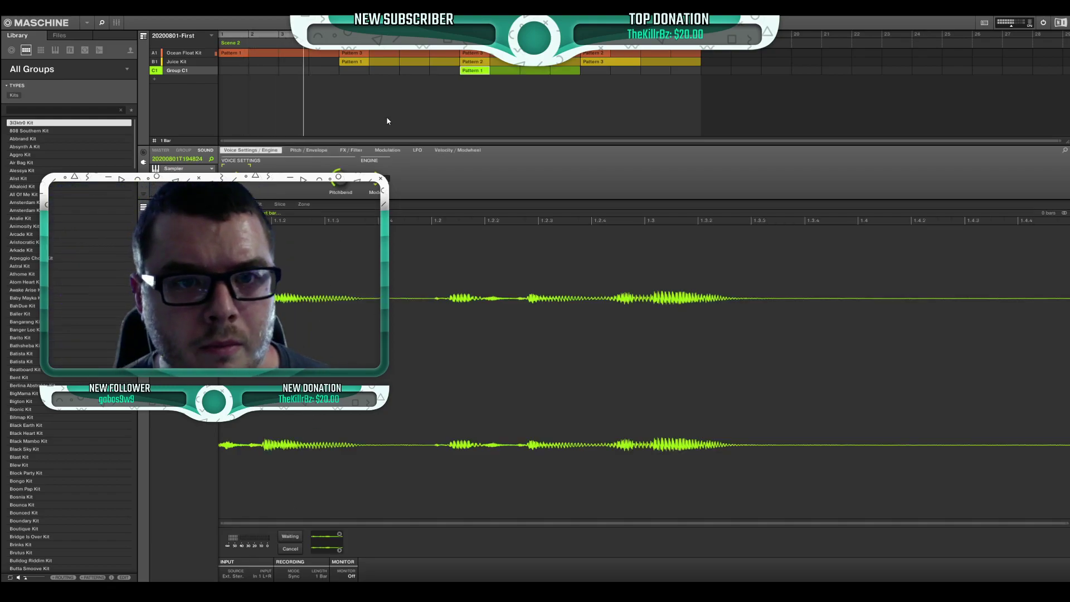
Extend Group C1's Pattern 1 to two bars and stretch the first sound's note across both bars
click(471, 61)
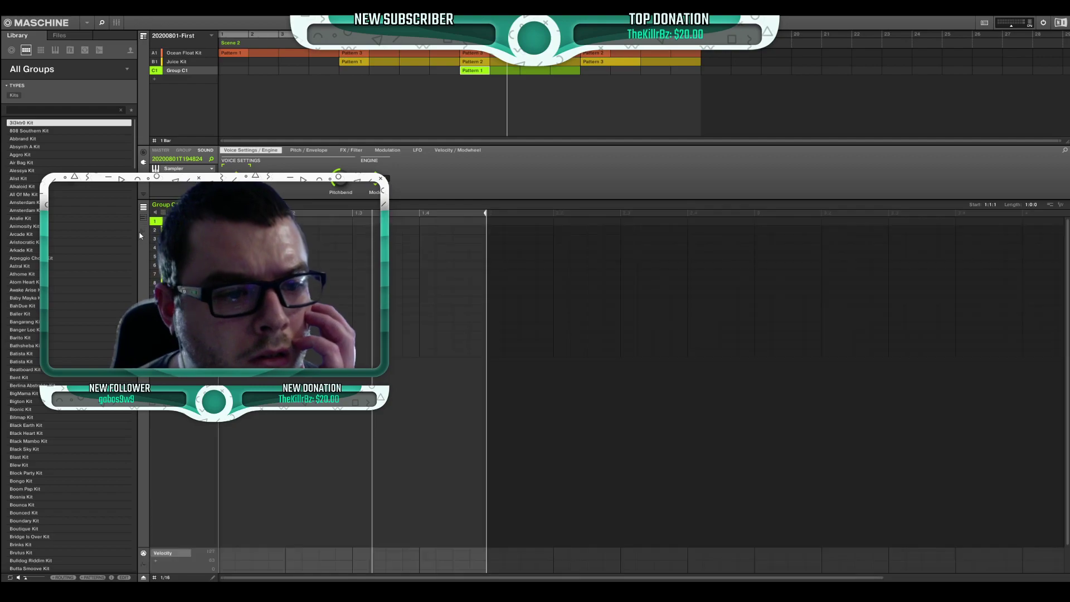
click(142, 230)
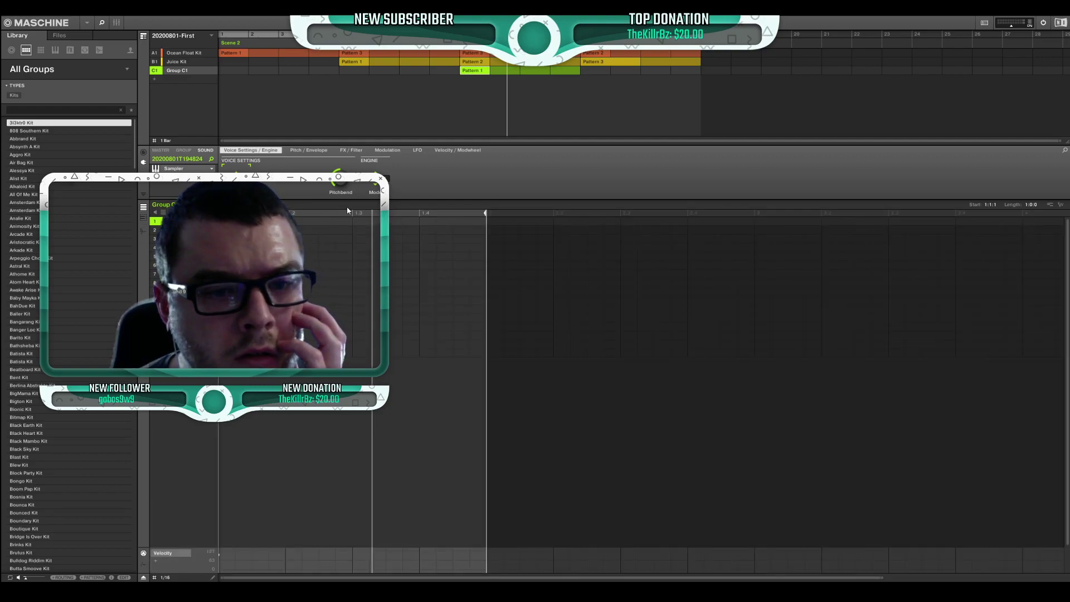
key(space)
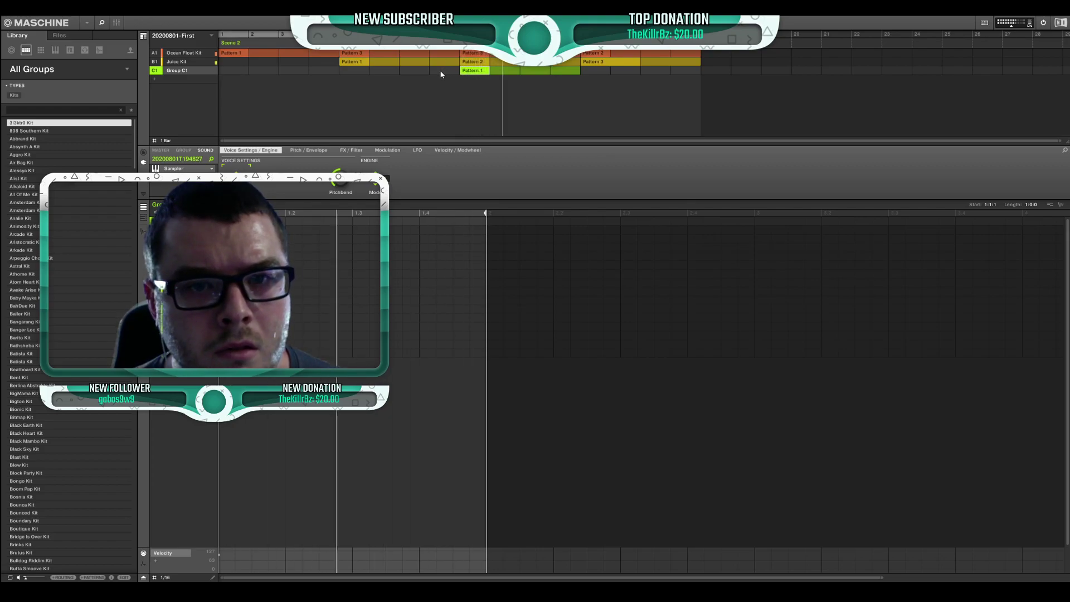
drag(220, 221, 490, 223)
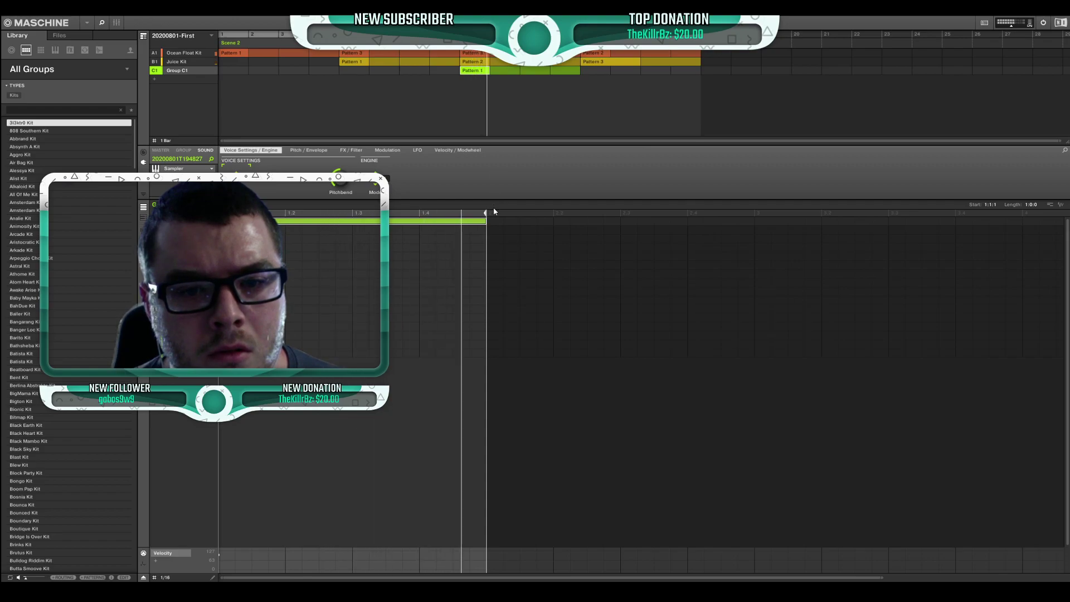
drag(489, 215, 677, 221)
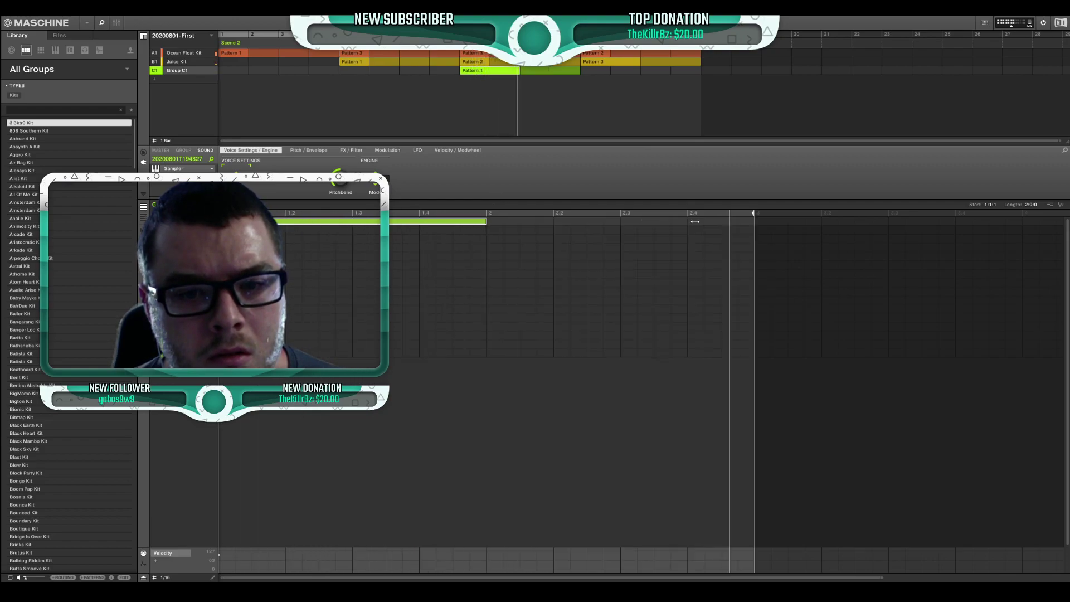
drag(486, 221, 761, 226)
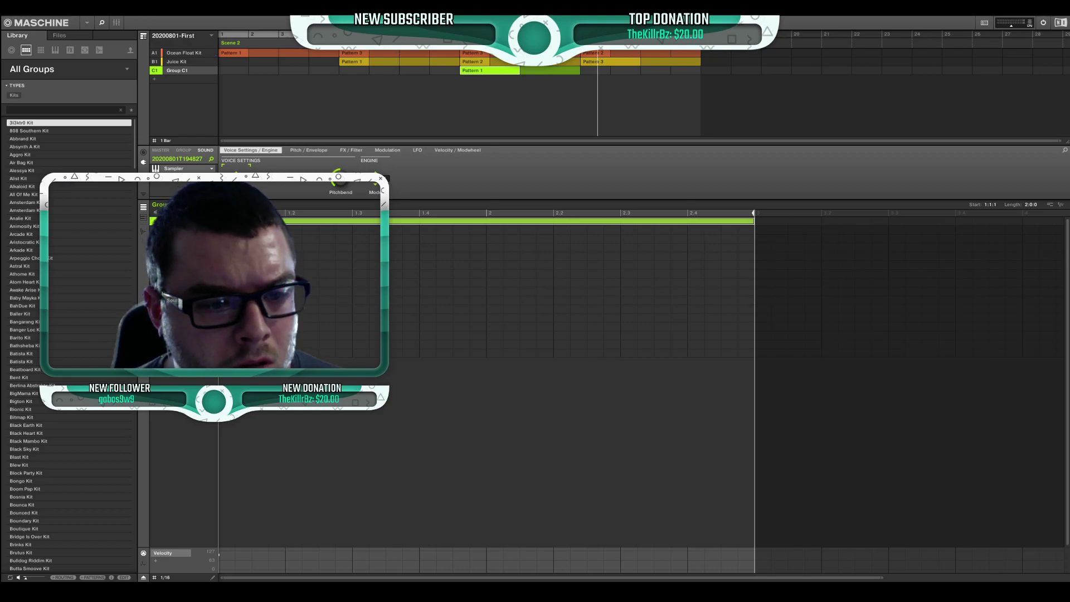
Undo the sample recording in Sound 1 and try the Internal source and input monitoring before restoring external stereo with monitoring off
key(ctrl+z)
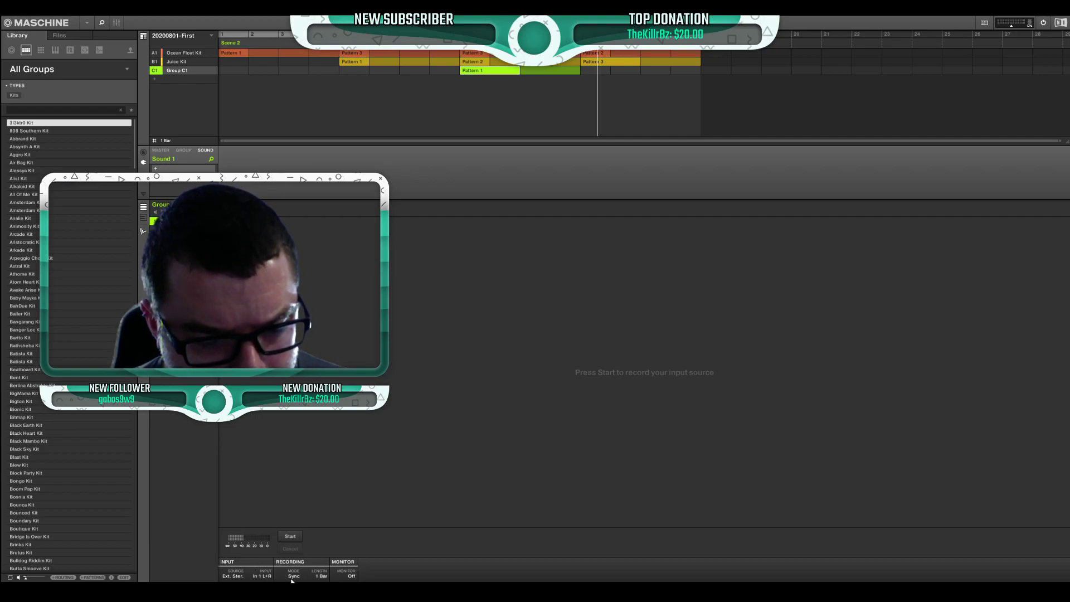
click(351, 576)
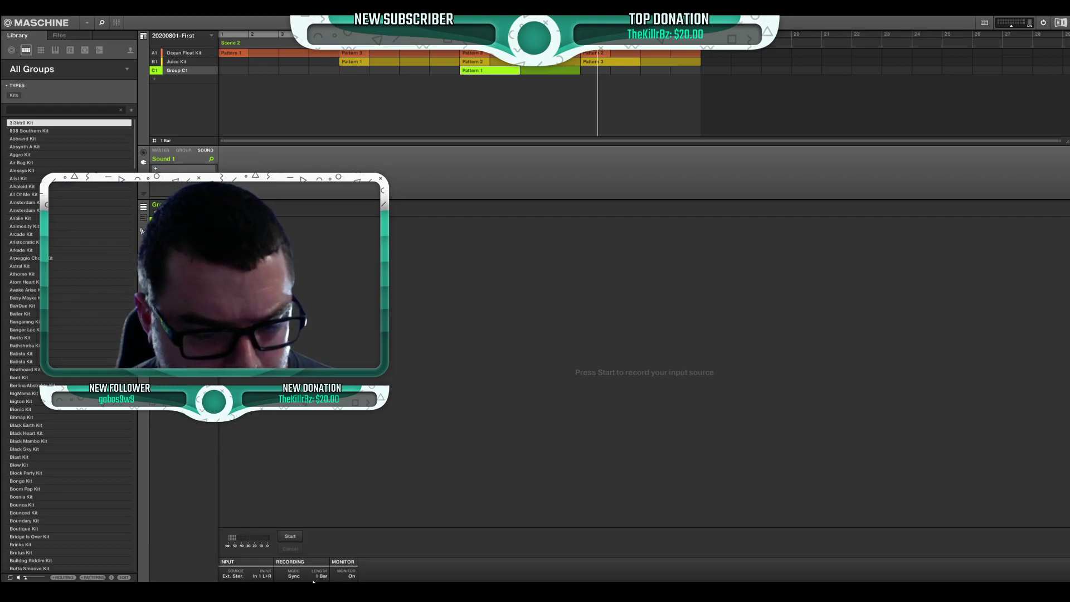
click(348, 576)
click(237, 576)
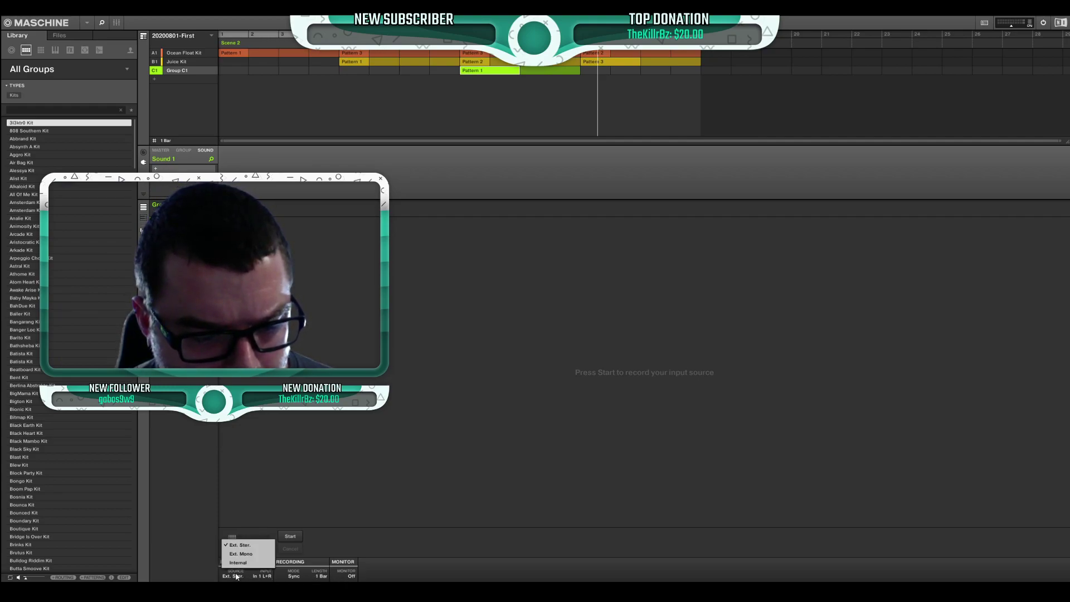
click(242, 562)
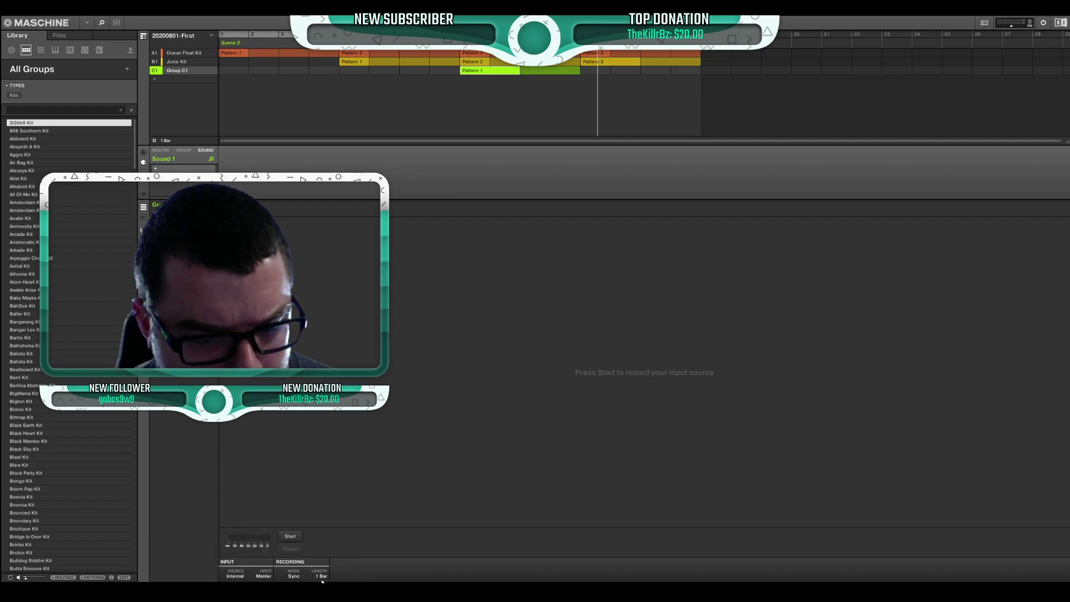
click(235, 577)
click(240, 545)
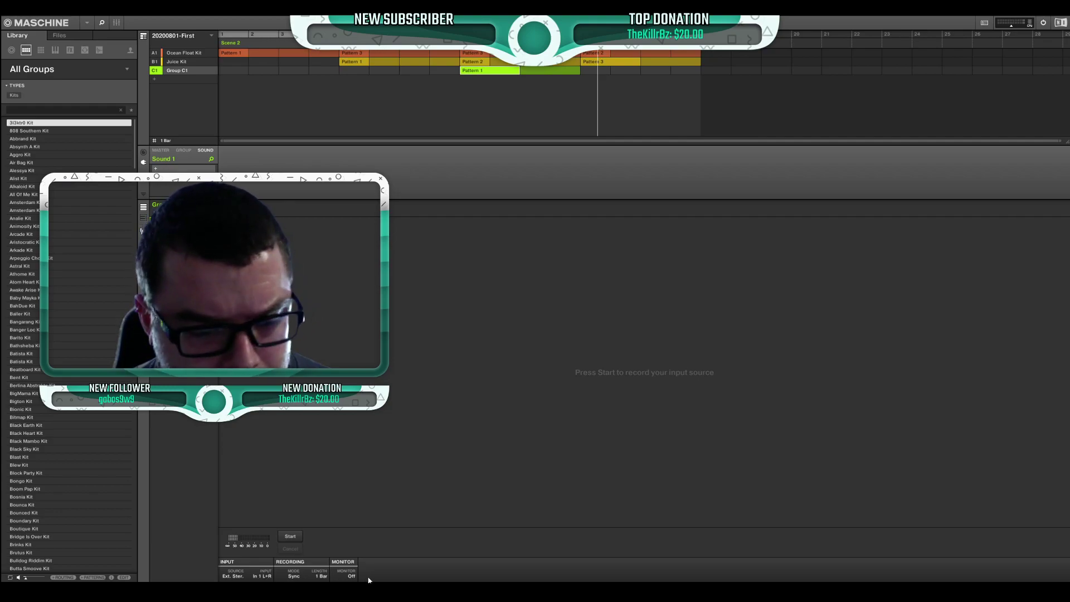
click(353, 577)
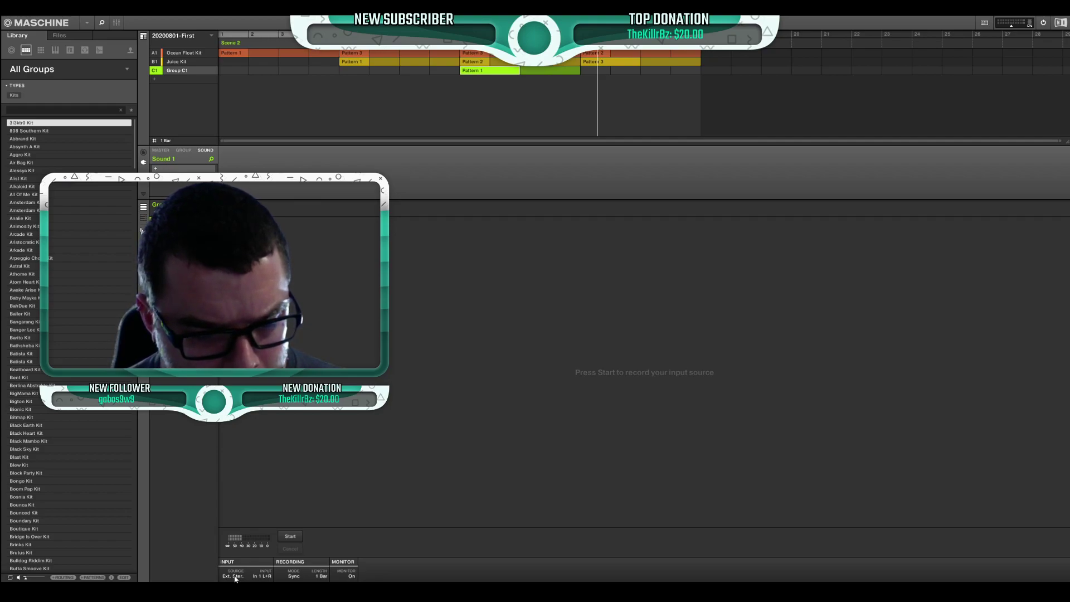
click(351, 576)
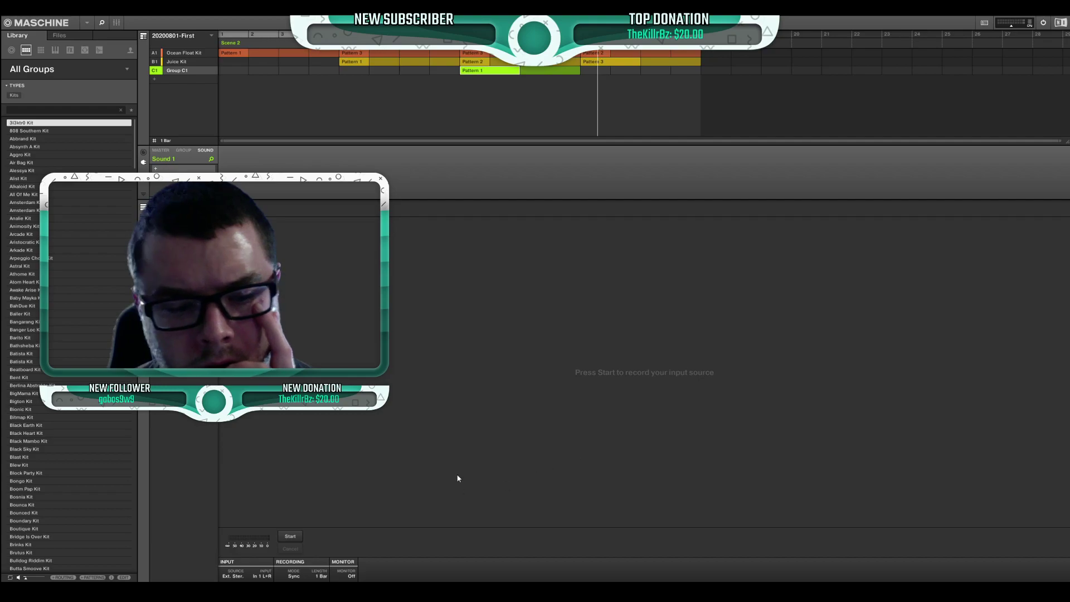
Play the arrangement and check the external input with monitoring briefly switched on
key(space)
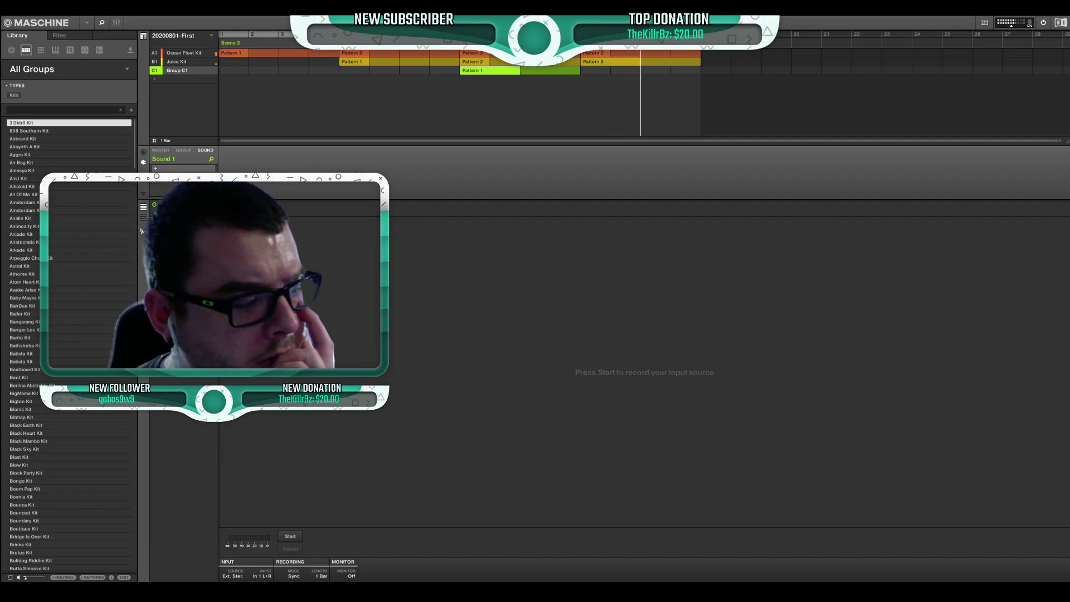
click(347, 577)
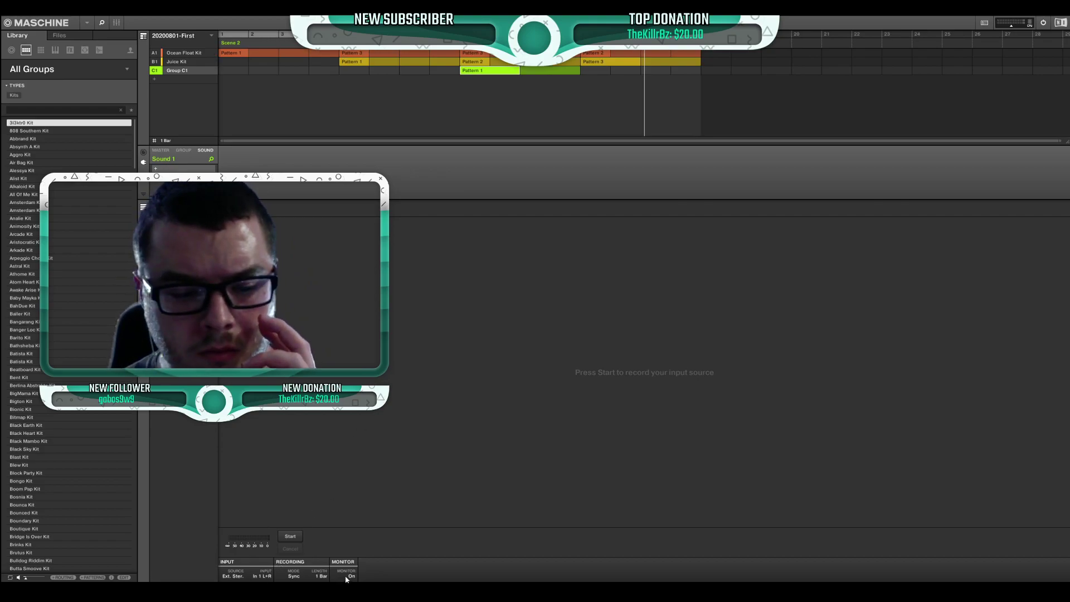
click(348, 579)
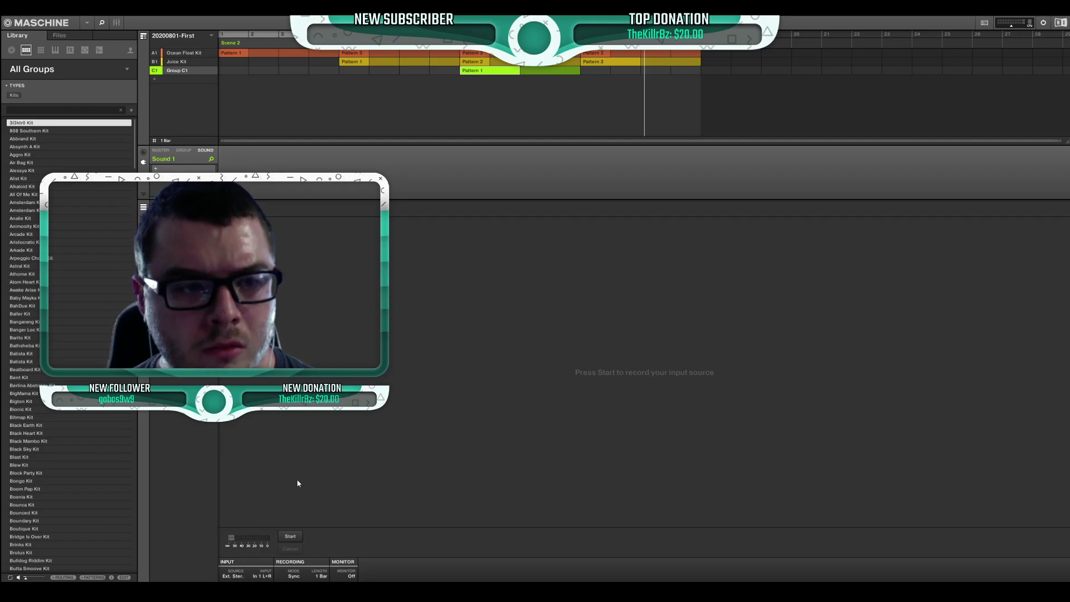
key(space)
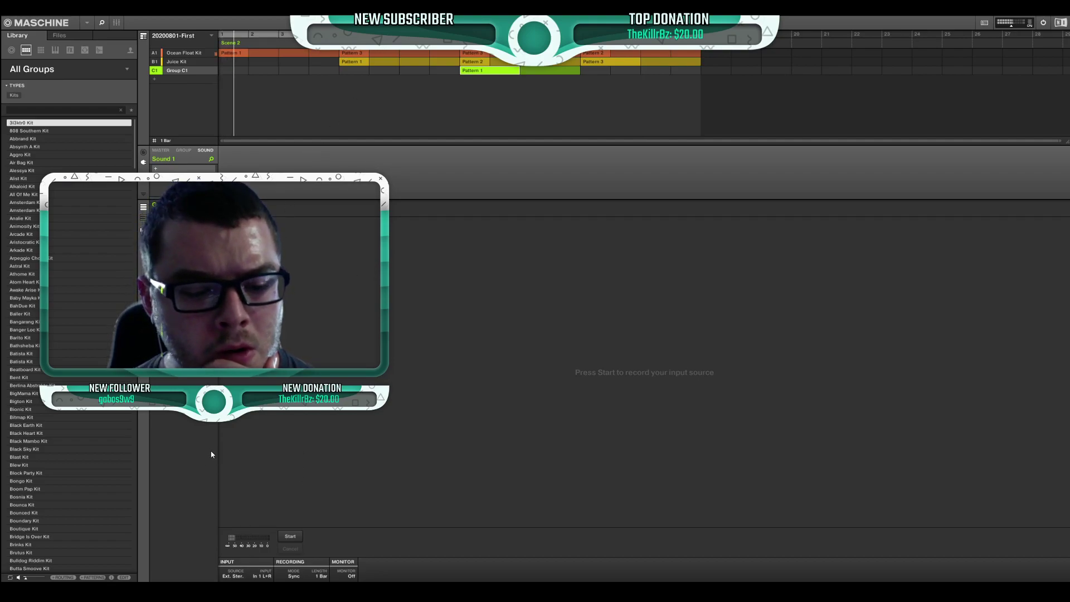
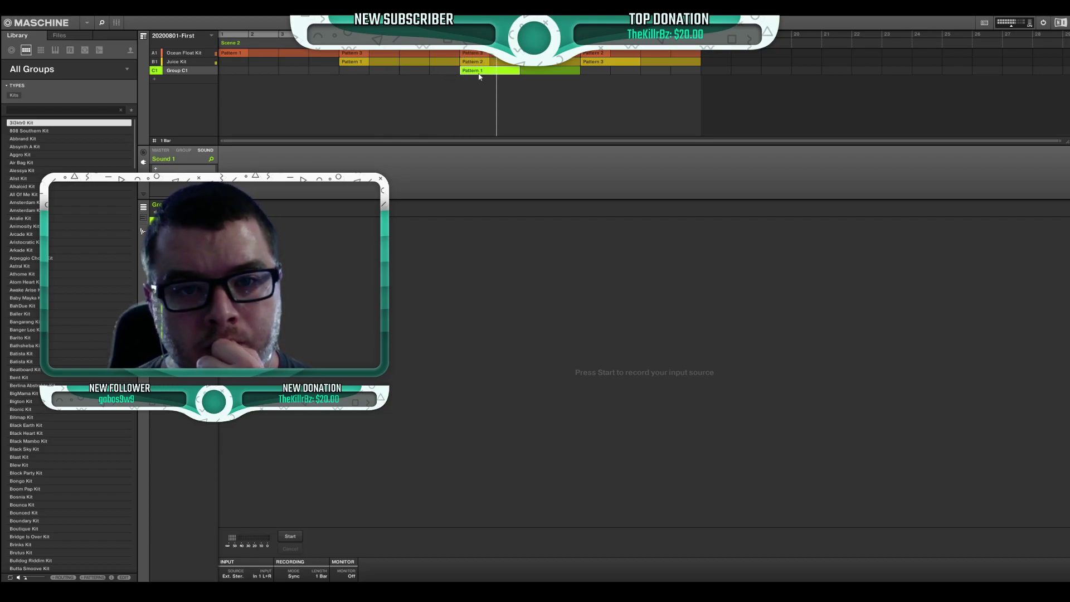
Delete Group C1's two-bar pattern, leave sampling, and create an empty one-bar Pattern 1 at bar 9
key(Delete)
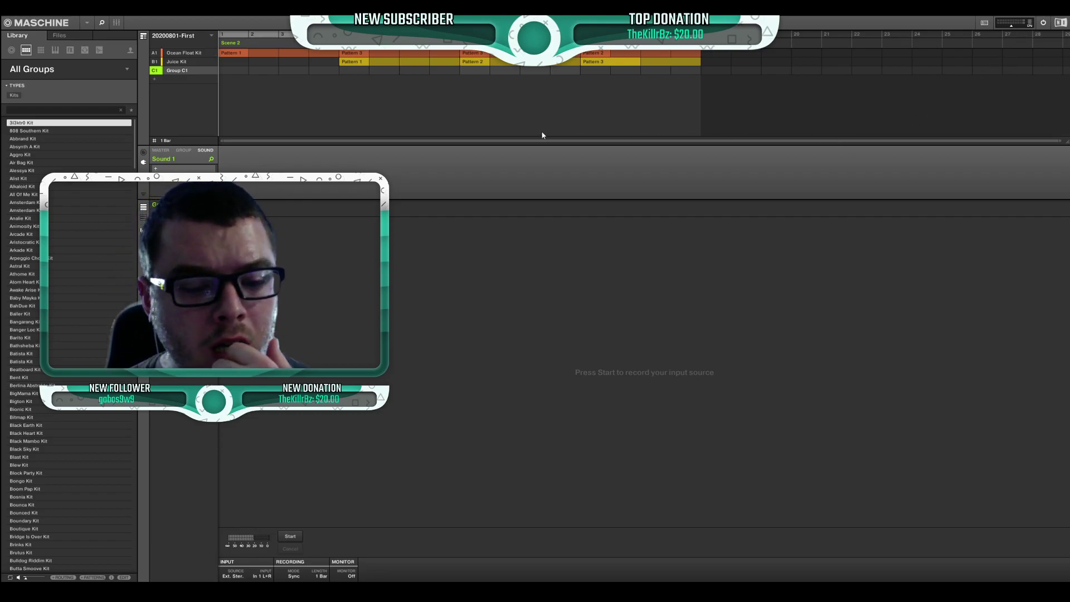
right_click(181, 70)
mouse_move(212, 128)
click(155, 106)
click(143, 230)
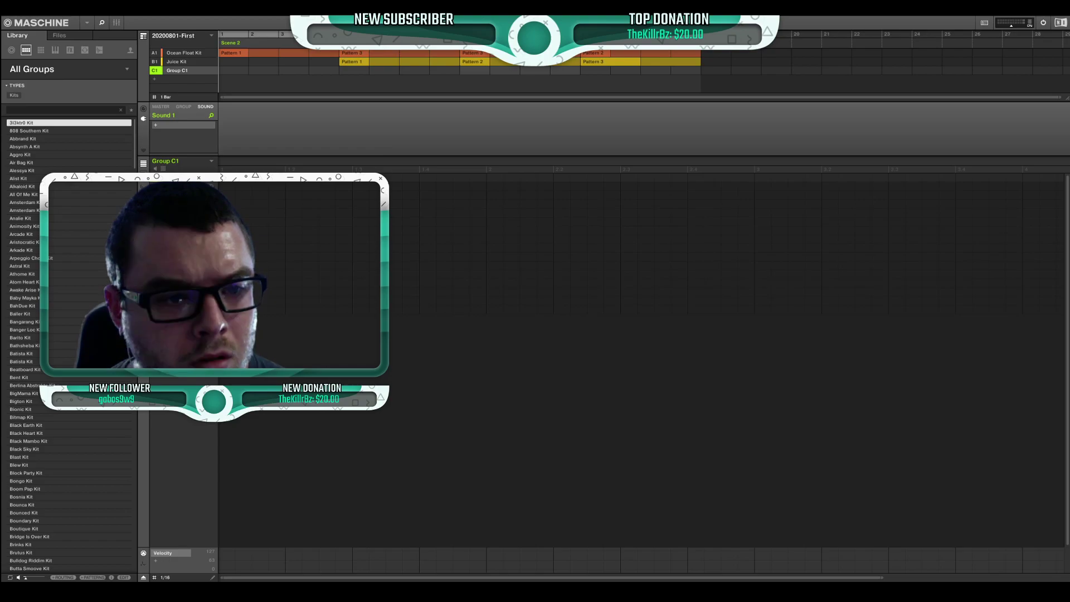
click(473, 70)
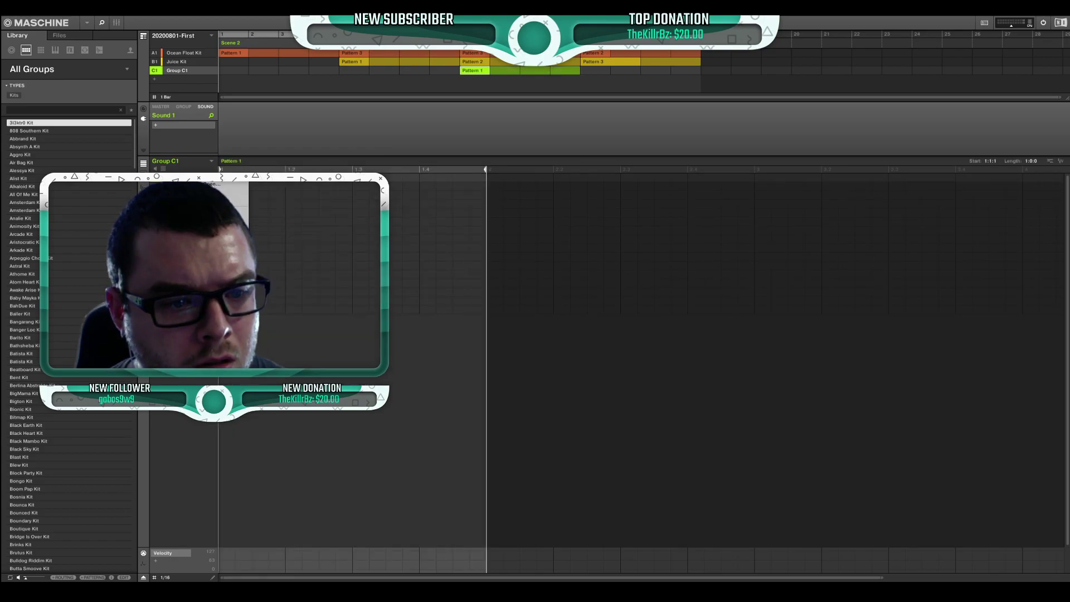
Switch to Streamlabs OBS and set the window capture source to the Audacity window
click(322, 266)
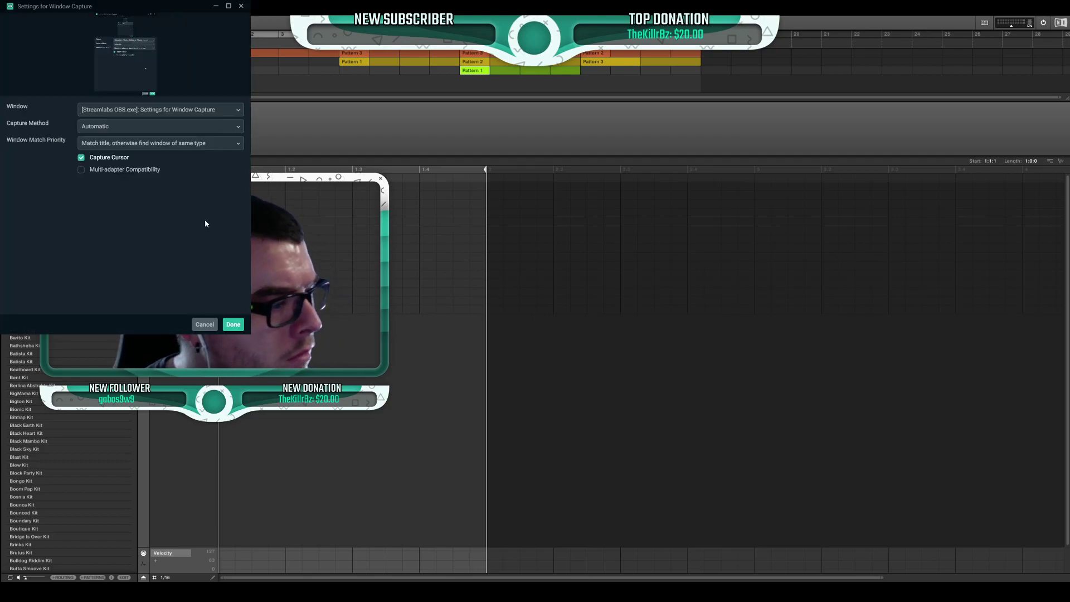
click(96, 109)
click(103, 149)
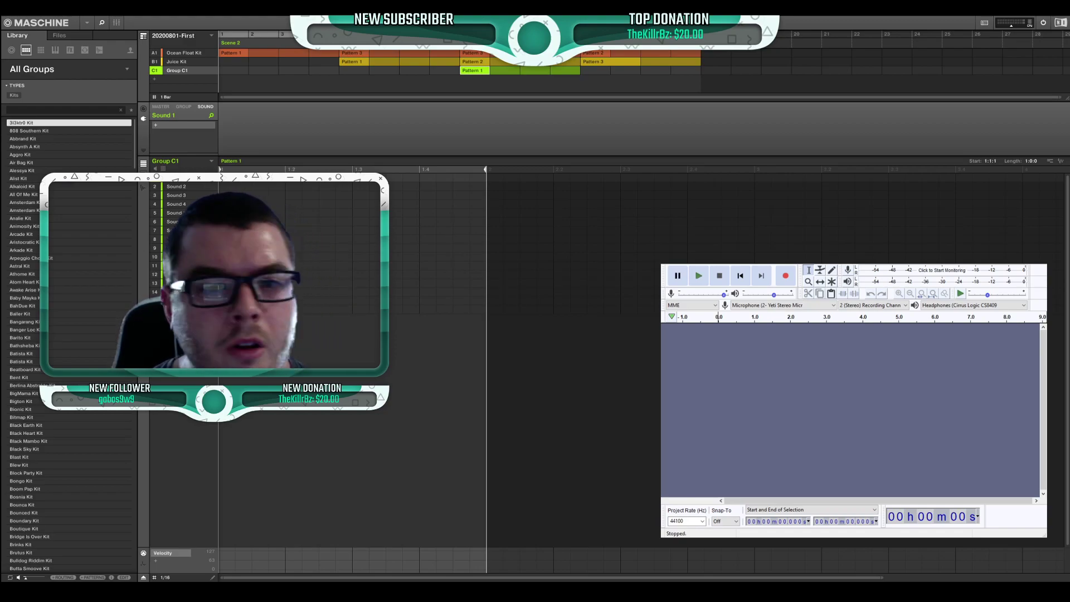
Switch to Audacity, test the Yeti microphone with a recording about 3.5 seconds long, and delete its audio from the track
click(786, 276)
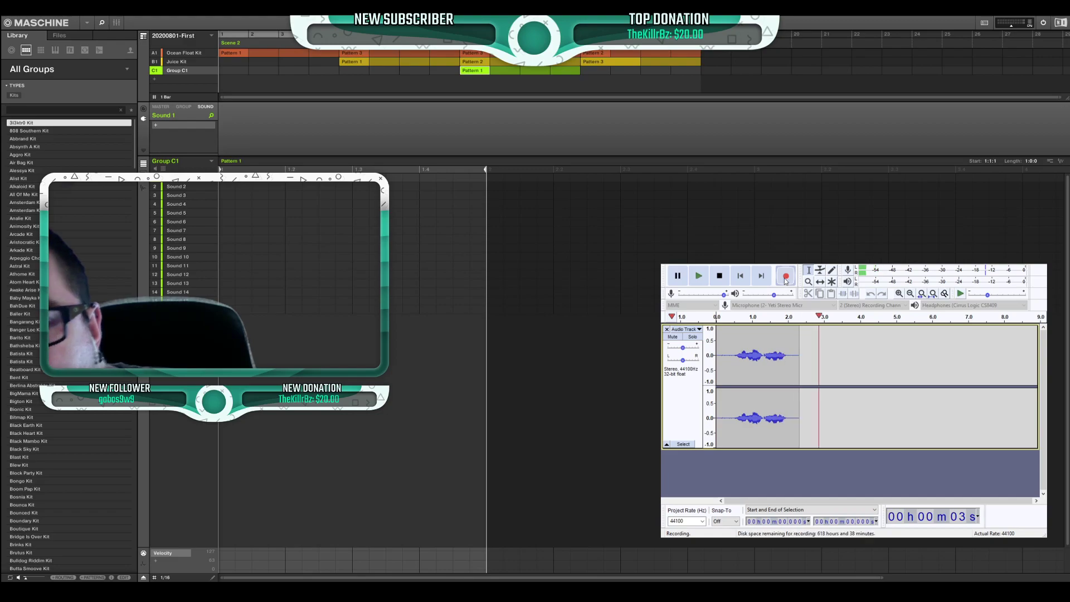
click(720, 276)
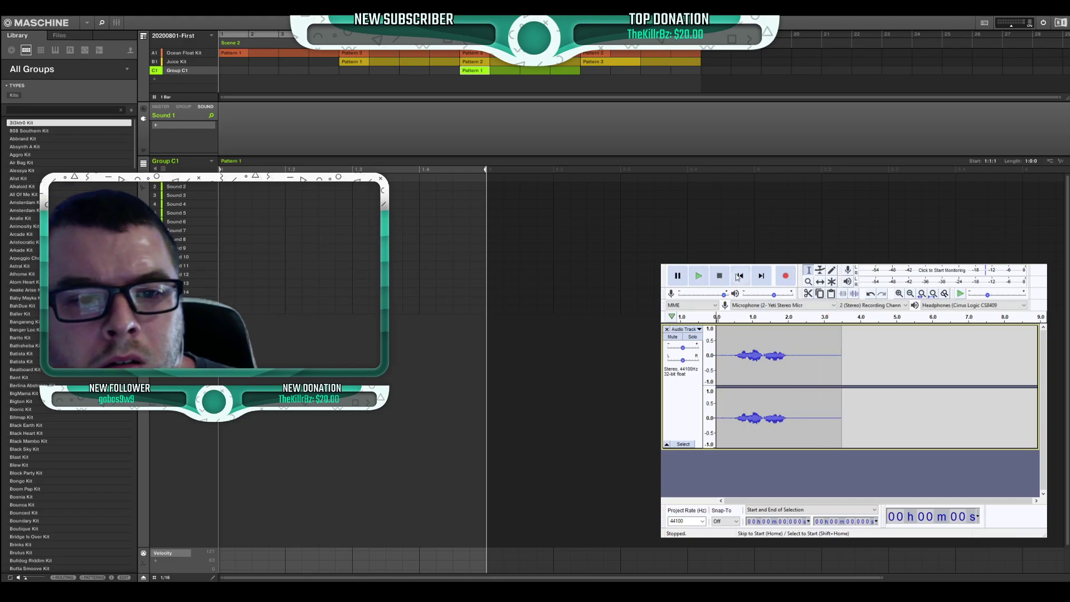
click(698, 276)
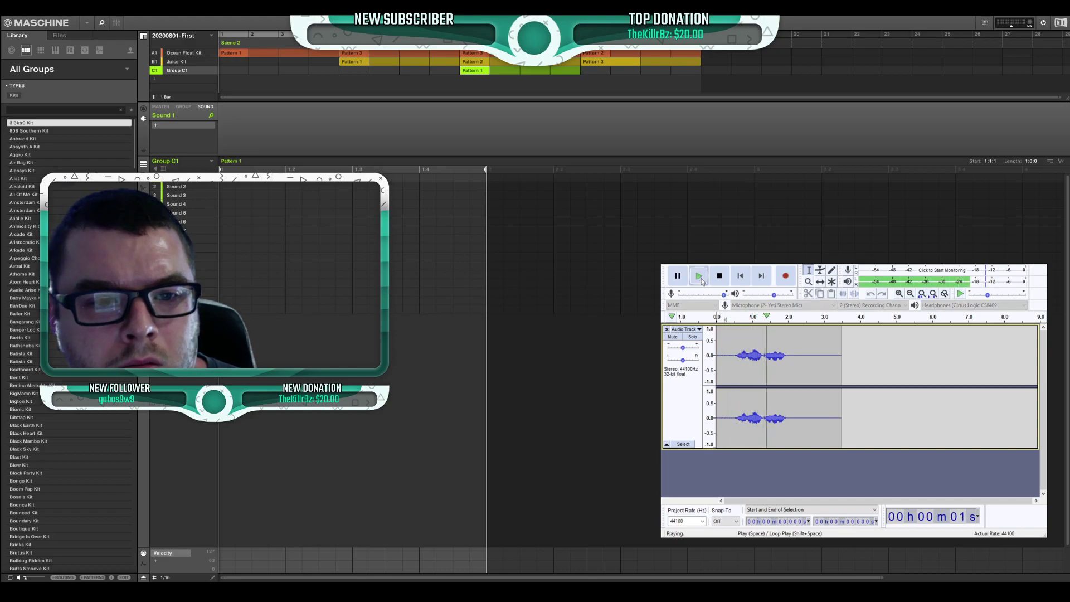
click(723, 283)
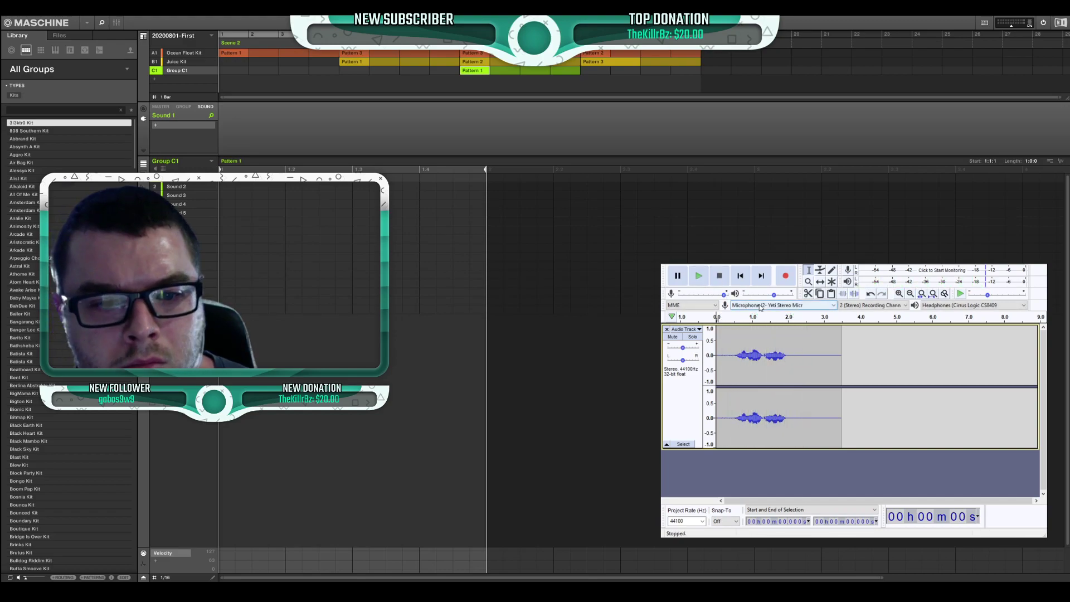
drag(856, 341, 710, 329)
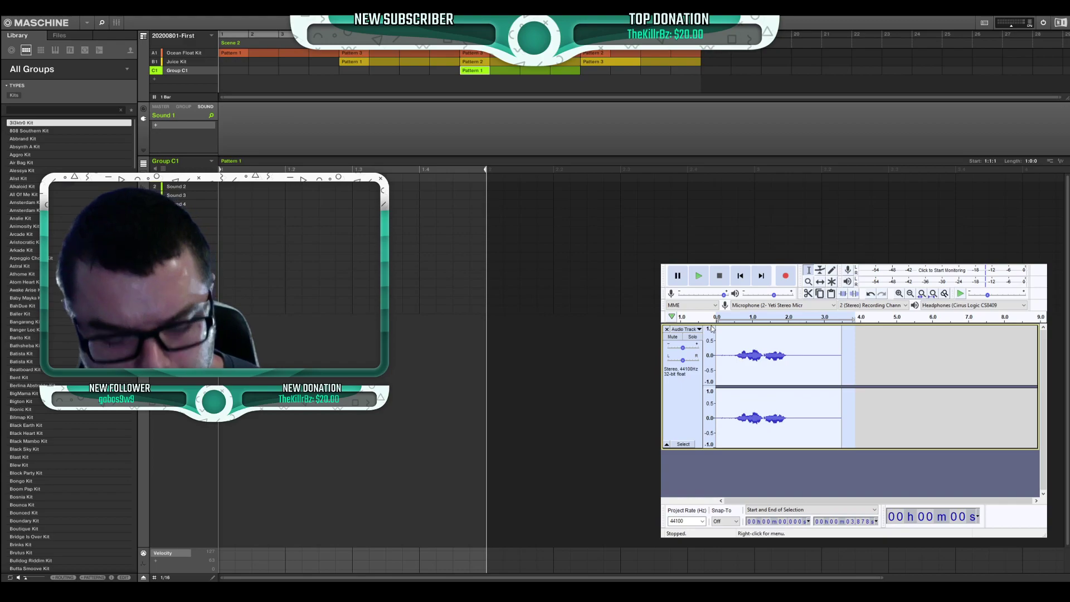
key(Delete)
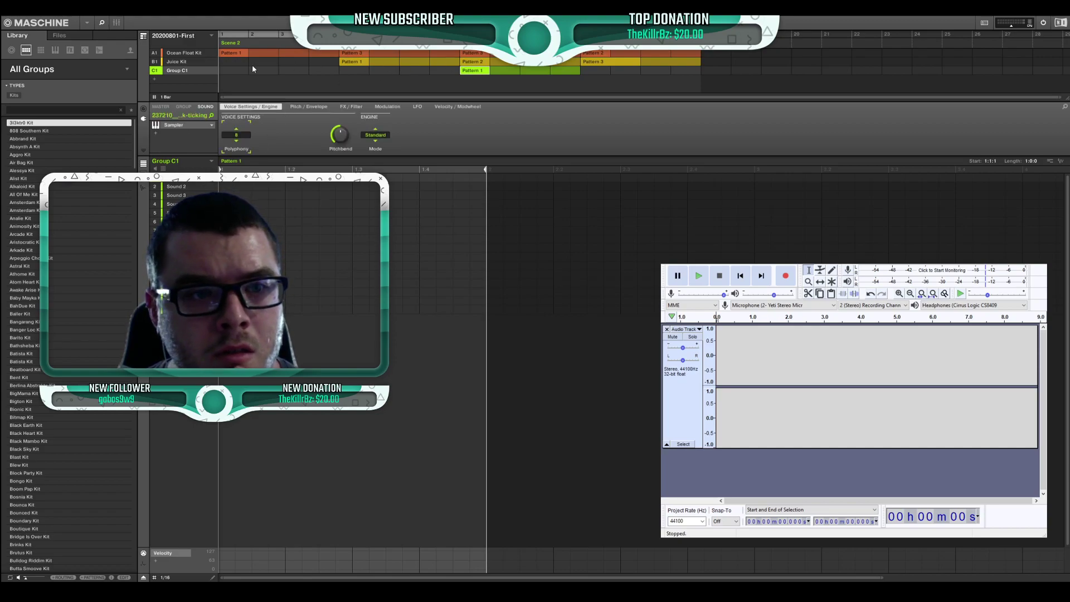
Create a Pattern 1 clip for Group C1 at bar 1 of the arrangement
right_click(236, 73)
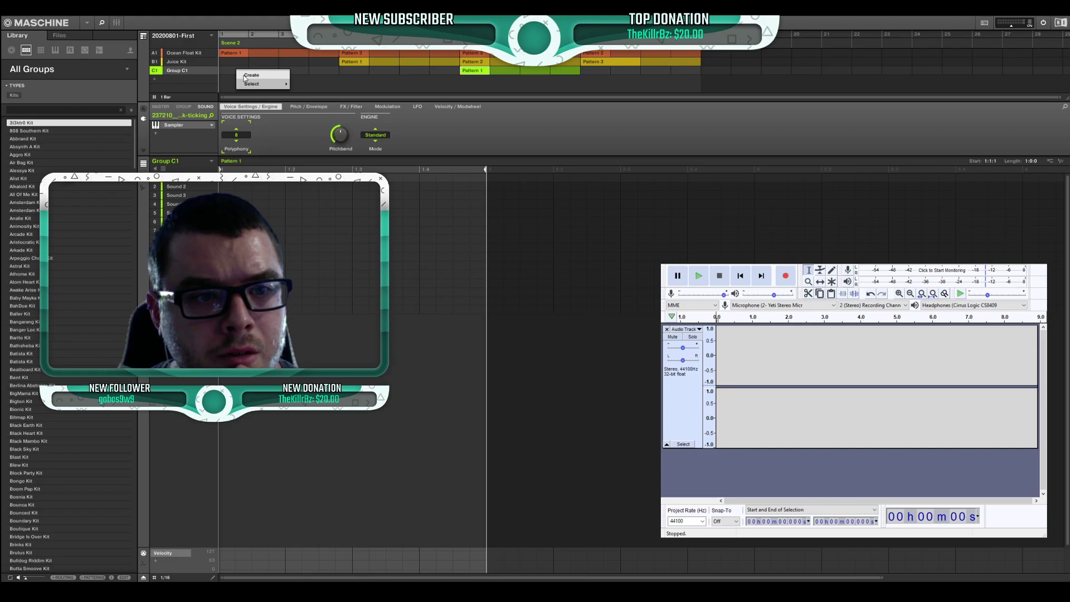
click(245, 76)
click(477, 71)
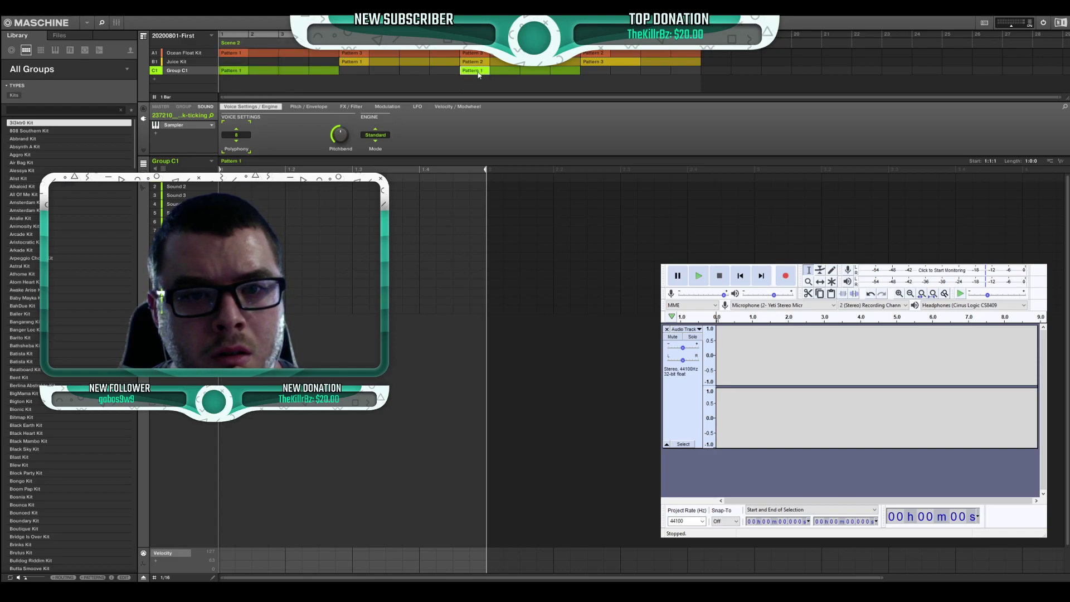
key(Delete)
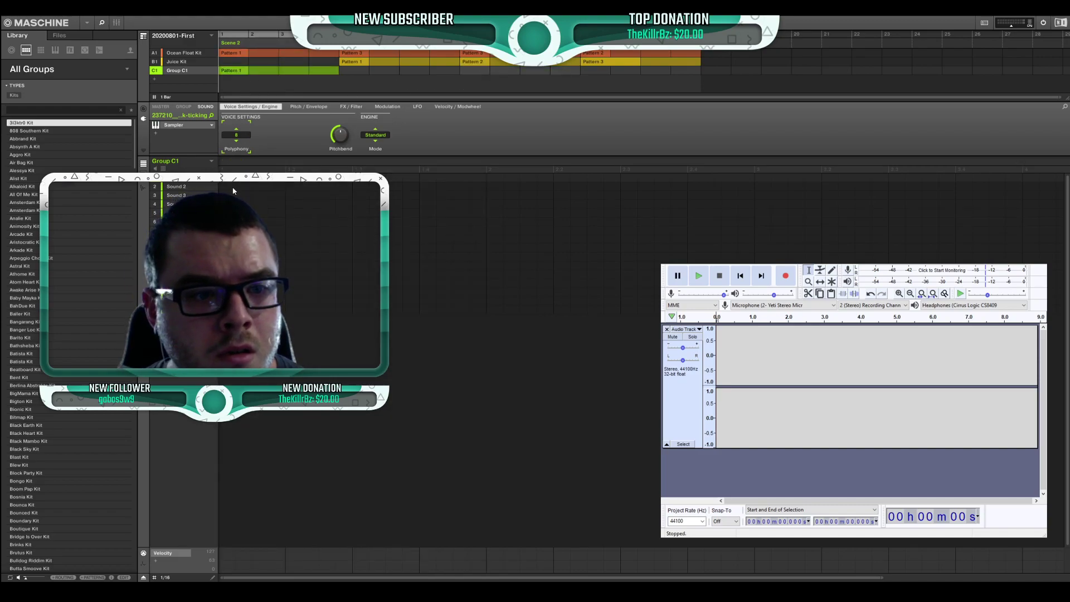
key(ctrl+z)
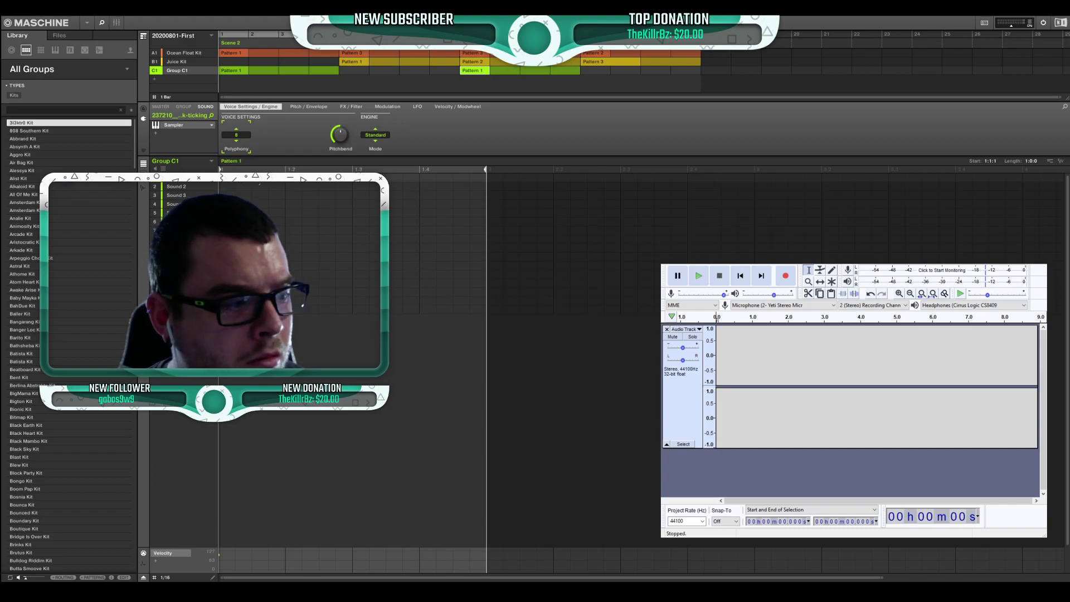
Play the arrangement and examine the ticking sound's Sampler settings for voice, pitch and envelope, filter, and modulation
key(space)
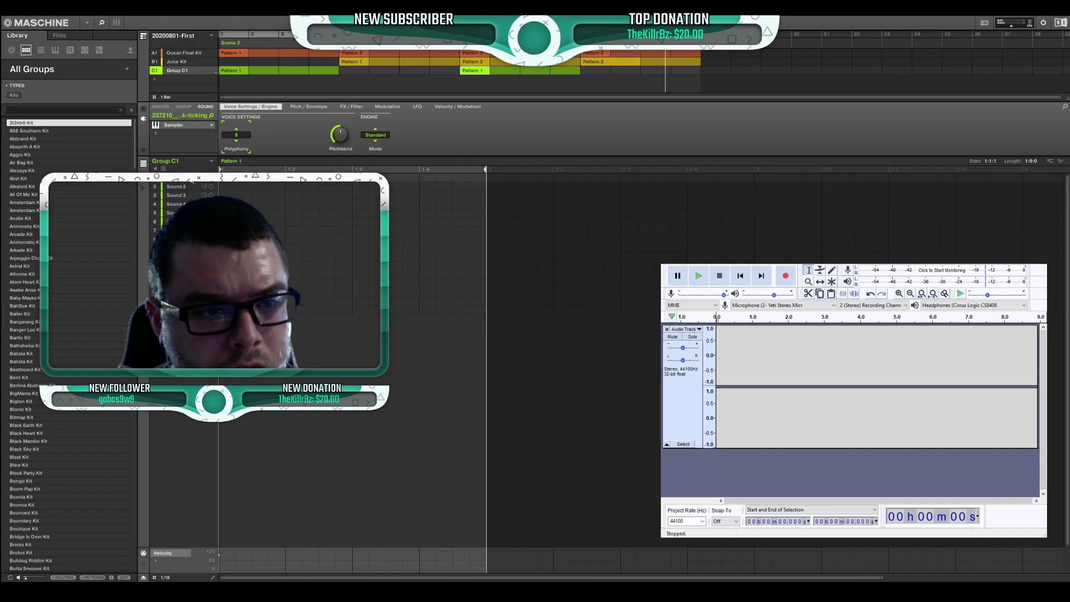
click(176, 195)
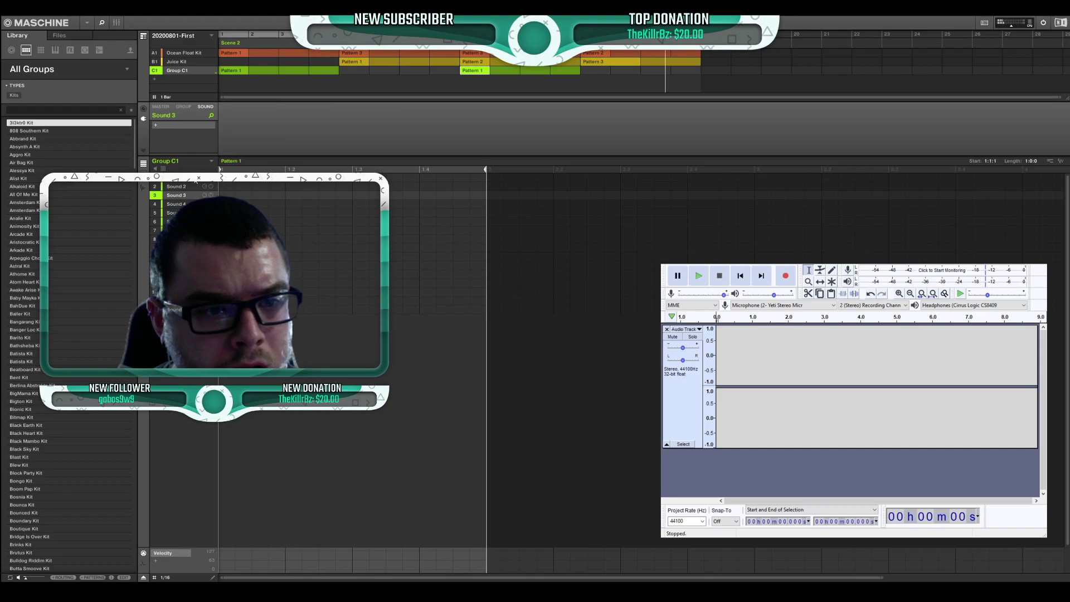
click(199, 178)
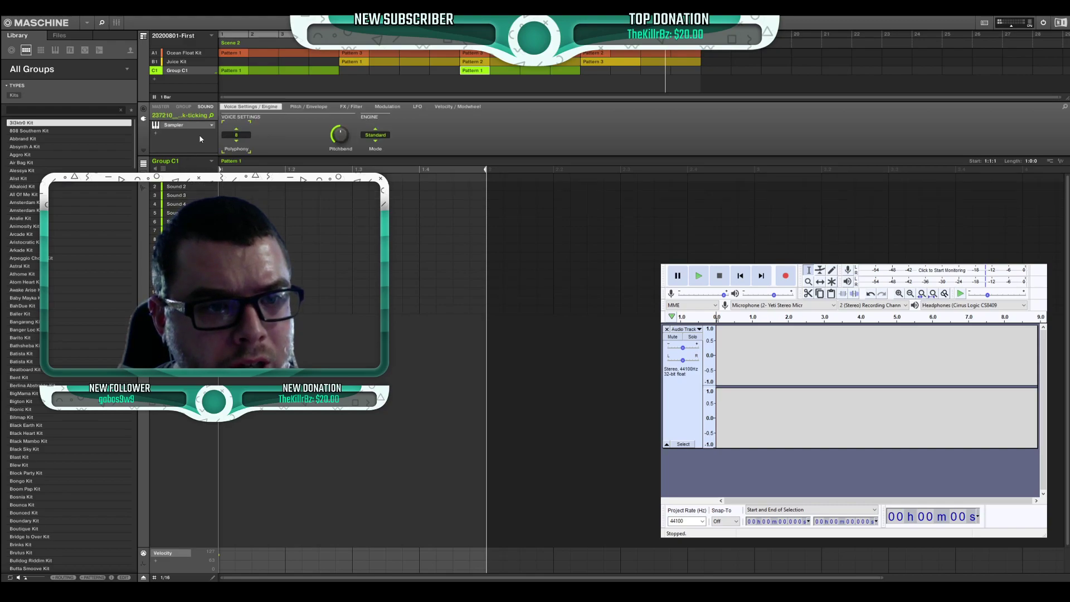
click(301, 107)
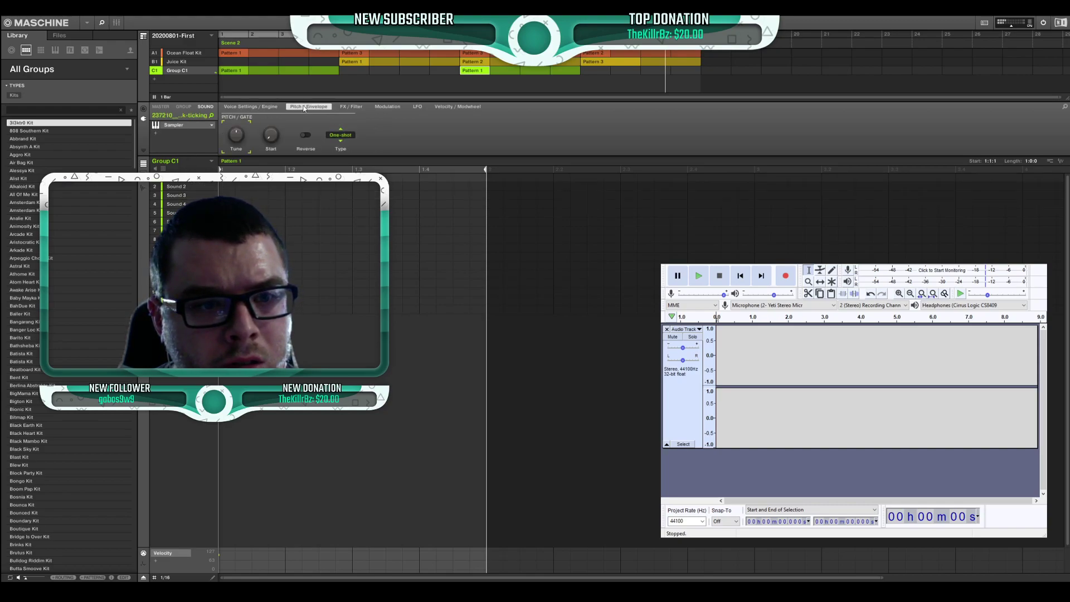
click(351, 108)
click(384, 107)
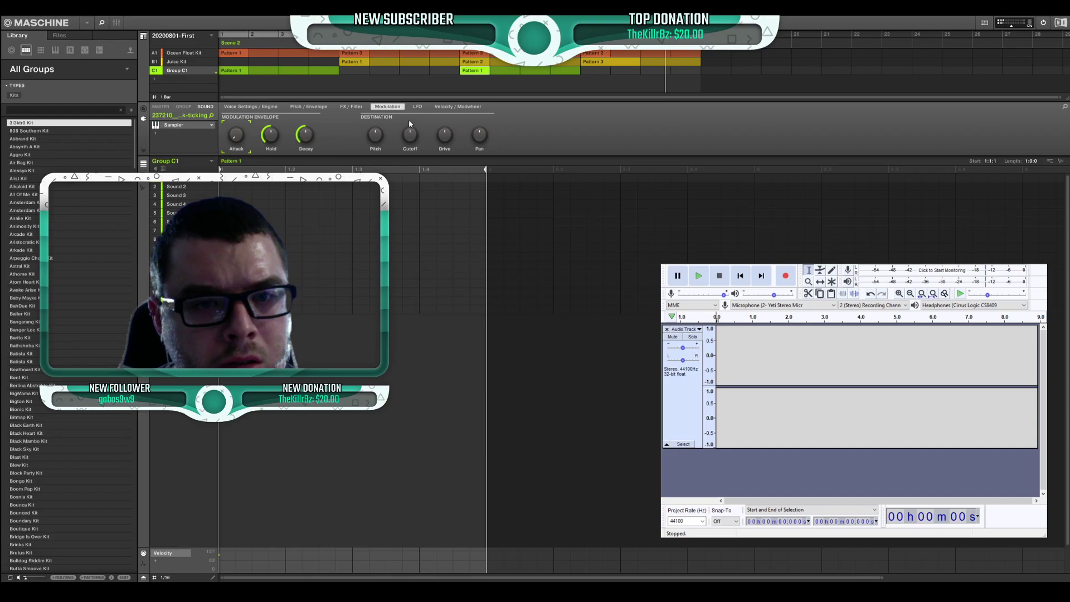
click(308, 106)
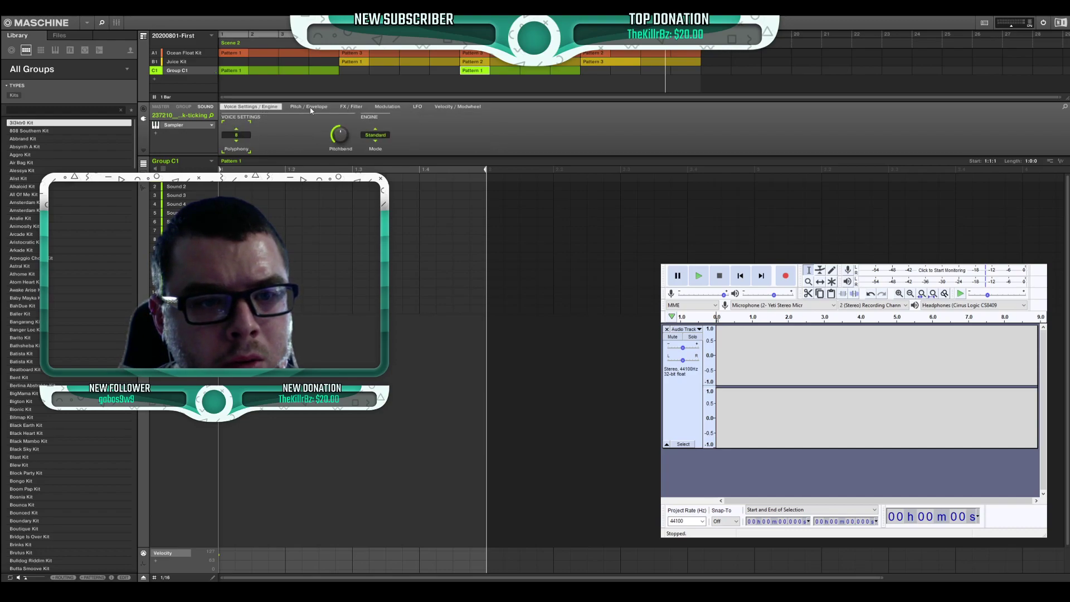
click(308, 107)
click(387, 107)
Try a modulation envelope decay of 12.3 s on the ticking sound during playback, and lower it again
mouse_move(292, 128)
mouse_down()
mouse_move(293, 118)
mouse_move(305, 162)
mouse_move(310, 126)
mouse_up()
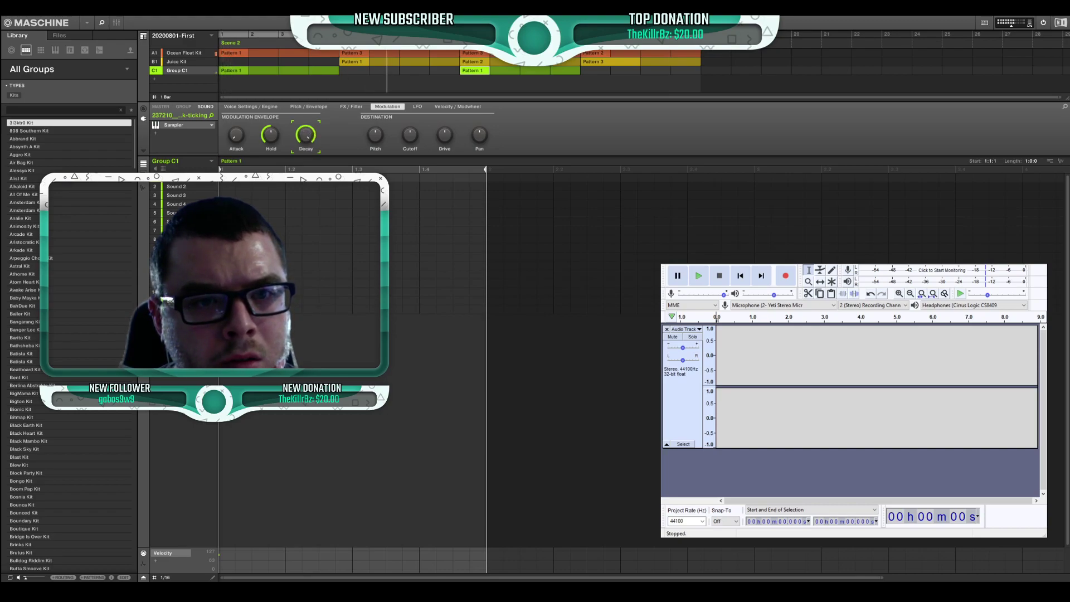
mouse_move(313, 142)
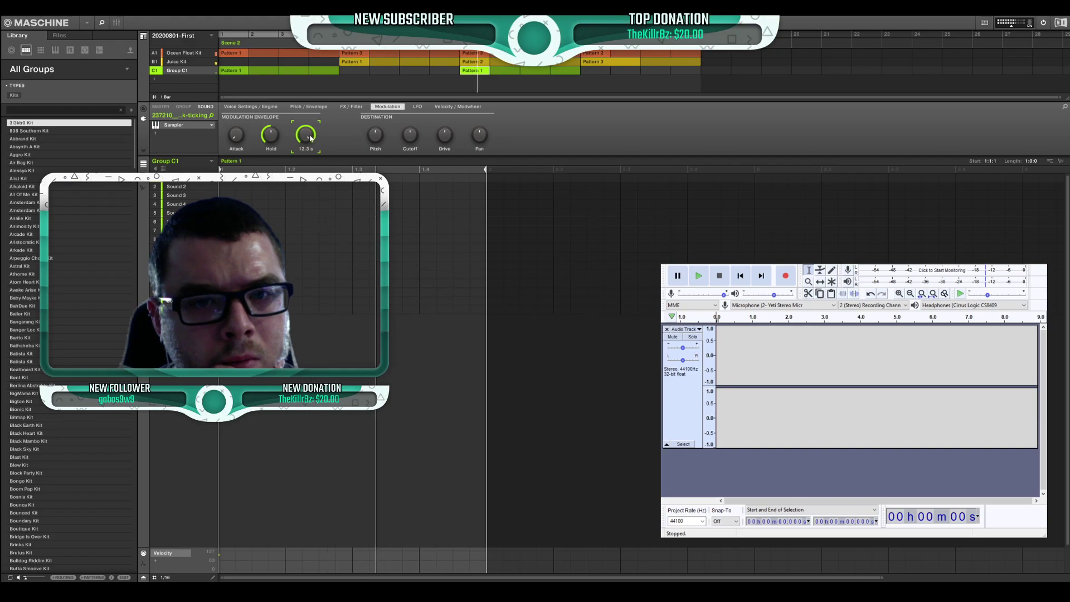
scroll(306, 137, down, 5)
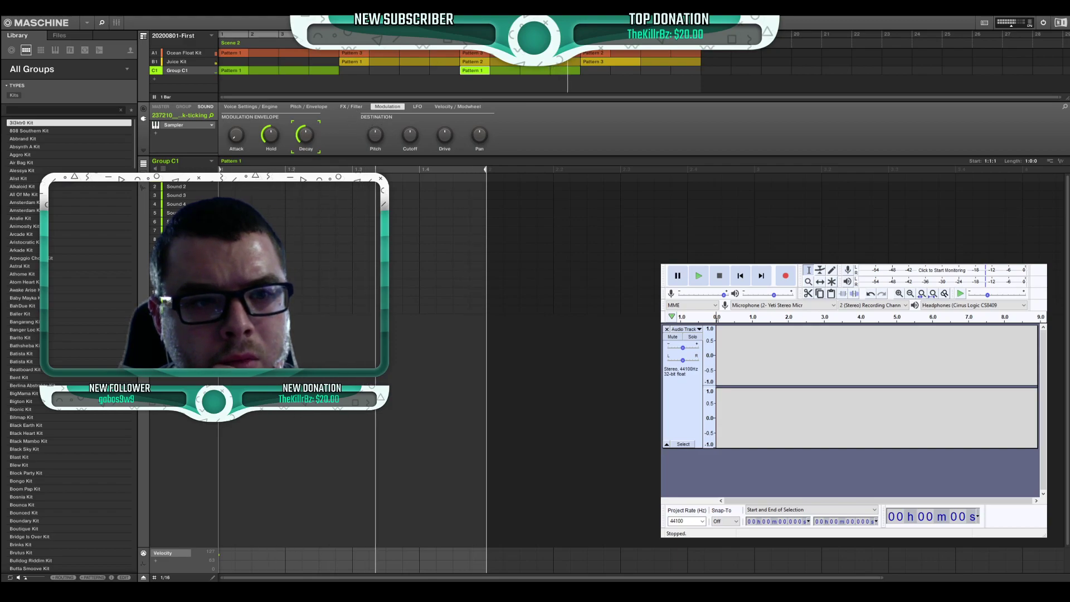
click(262, 107)
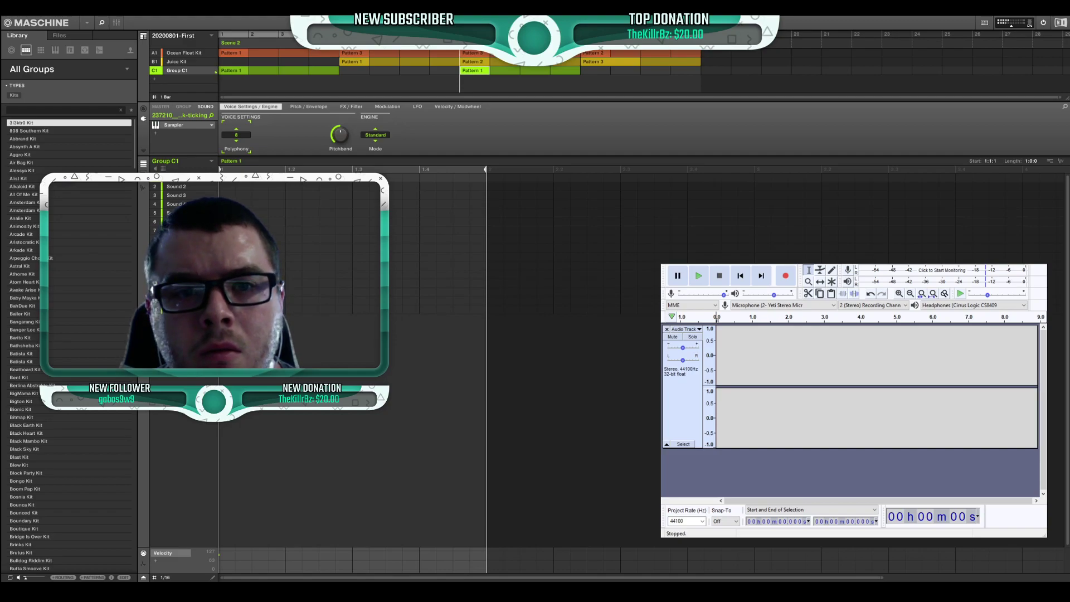
key(Escape)
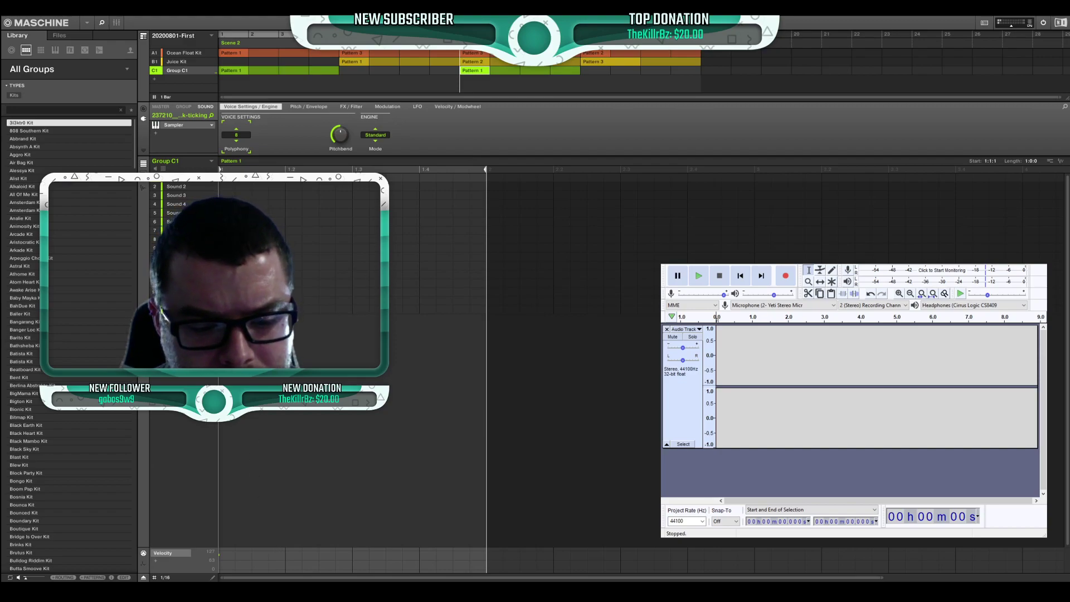
Select the first 16 seconds of the imported clock recording in Audacity, and load it as clock16sec in Group C1's first sound in Maschine
click(718, 273)
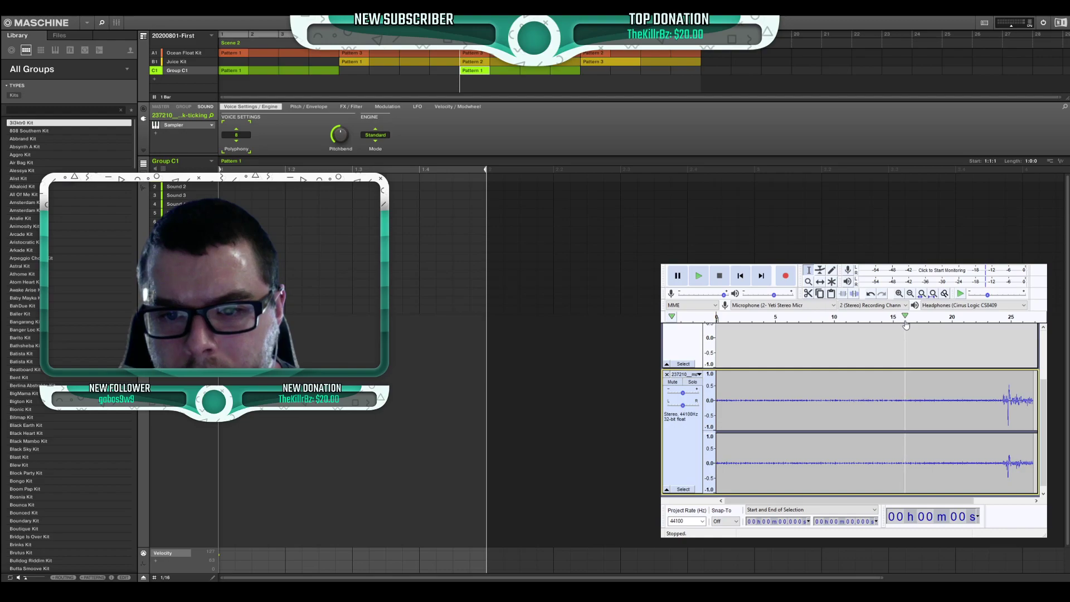
drag(906, 401, 690, 402)
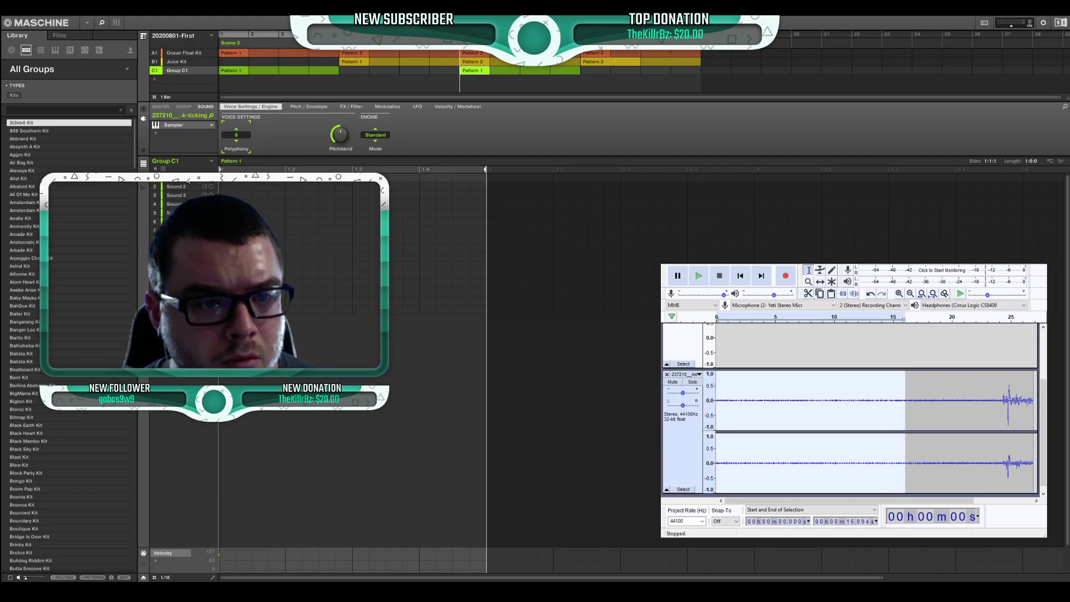
click(188, 178)
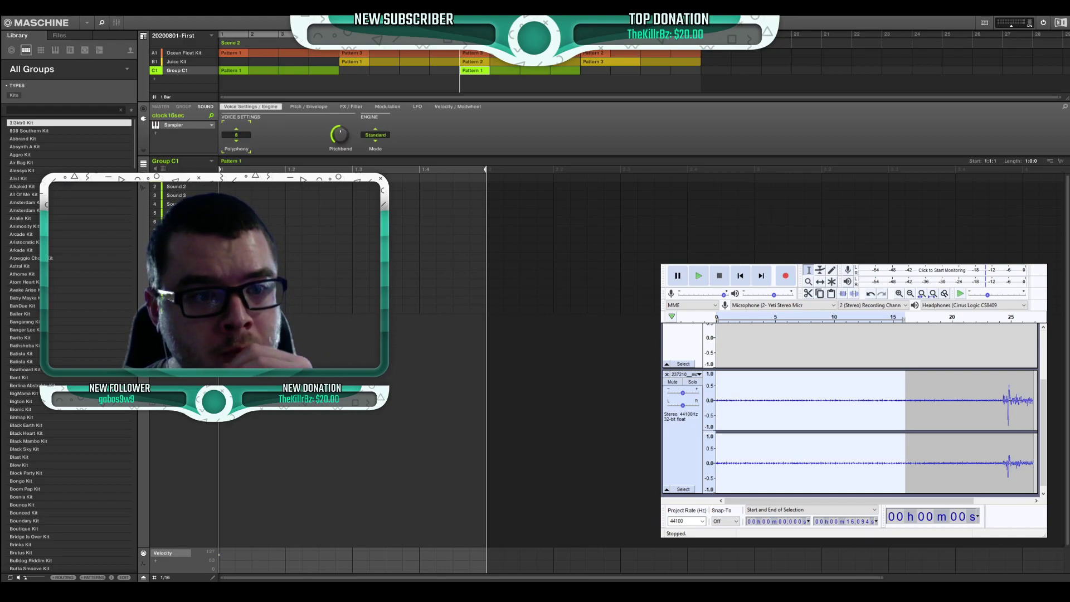
Enter a note for the clock16sec sound spanning the full bar of Group C1's Pattern 1, and play the arrangement
click(500, 184)
drag(500, 184, 486, 184)
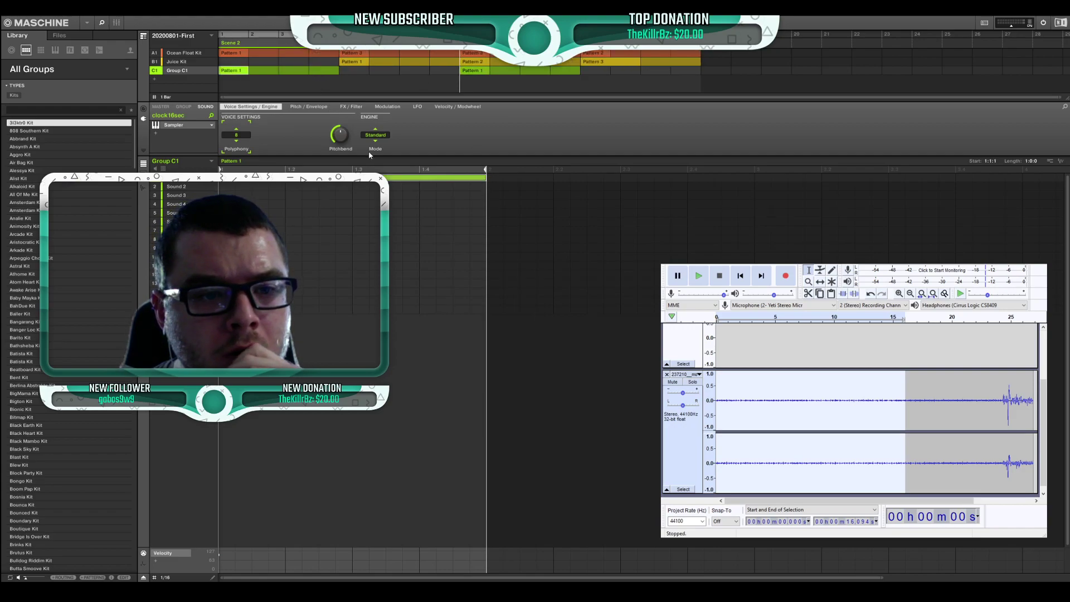
key(space)
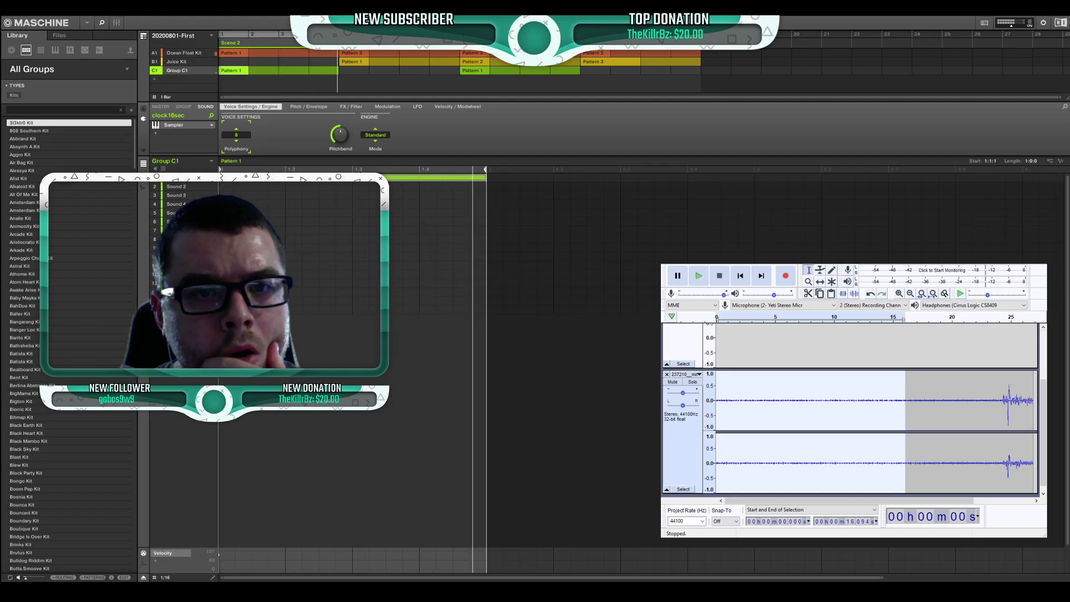
Delete Ocean Float Kit's Pattern 1 from Scene 2, shorten the scene to one bar, and play the arrangement
click(233, 54)
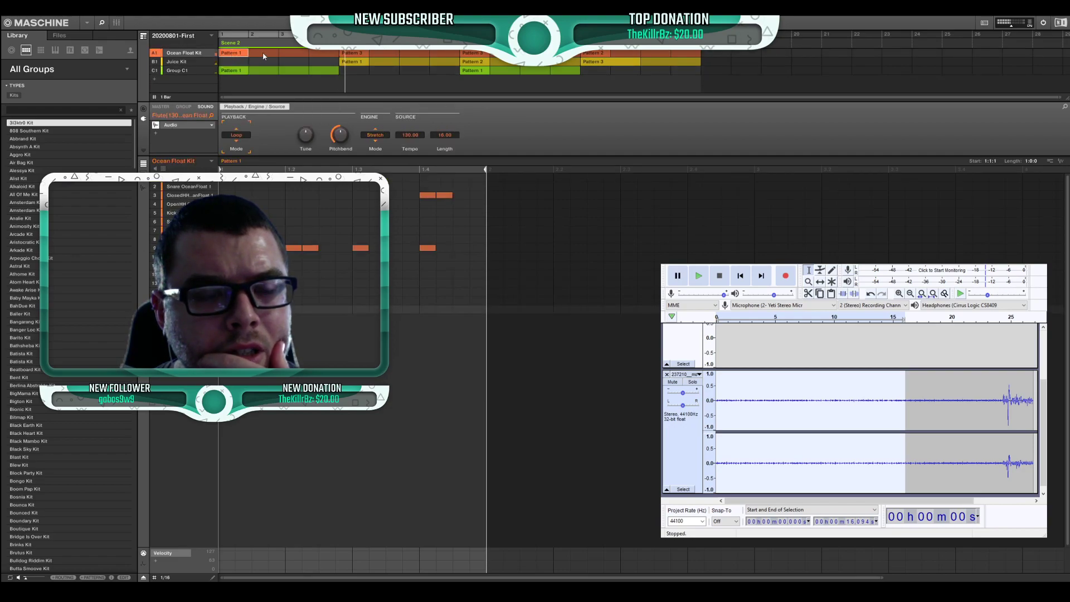
key(Delete)
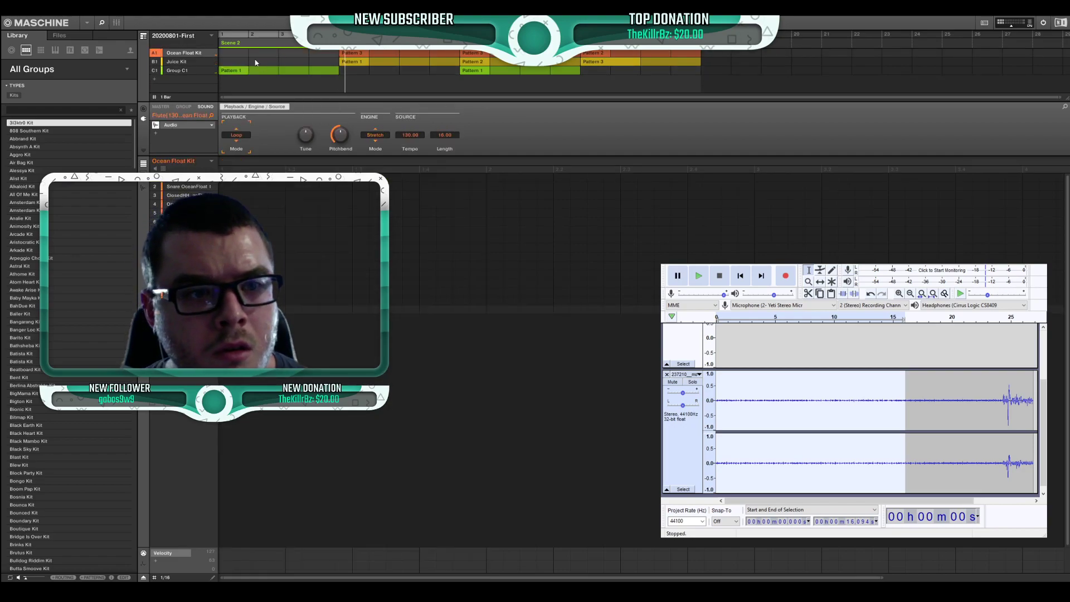
drag(339, 42, 258, 42)
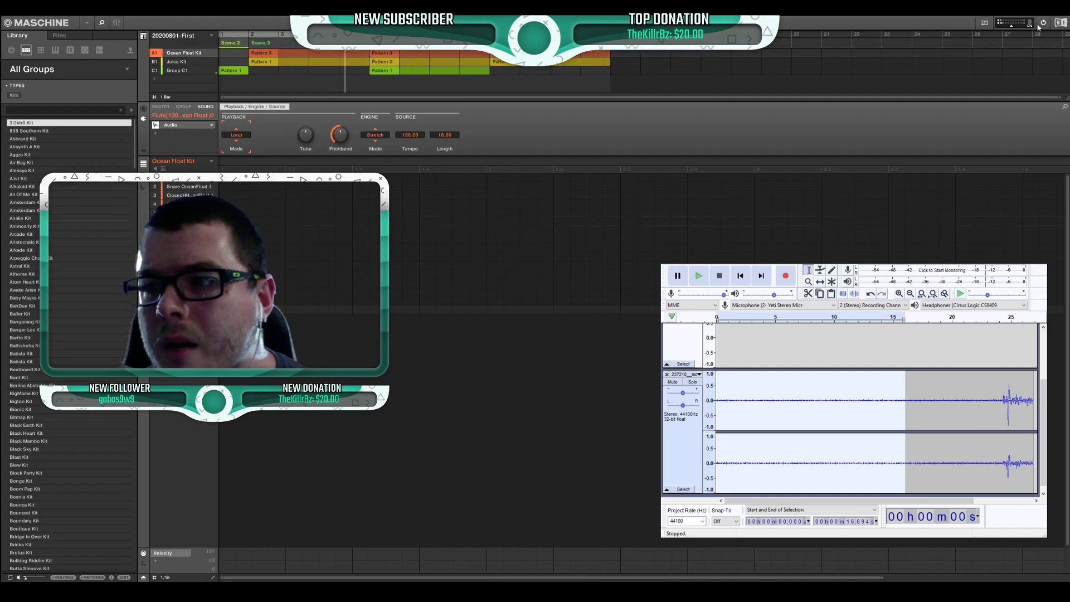
key(space)
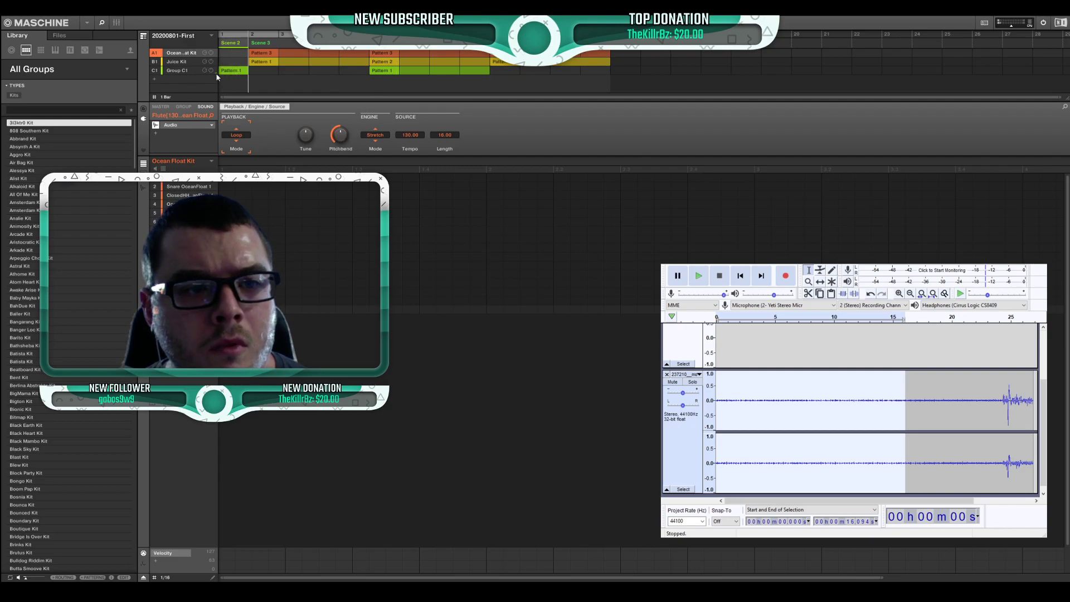
Set the envelope type of Group C1's clock16sec Sampler to AHD
click(185, 70)
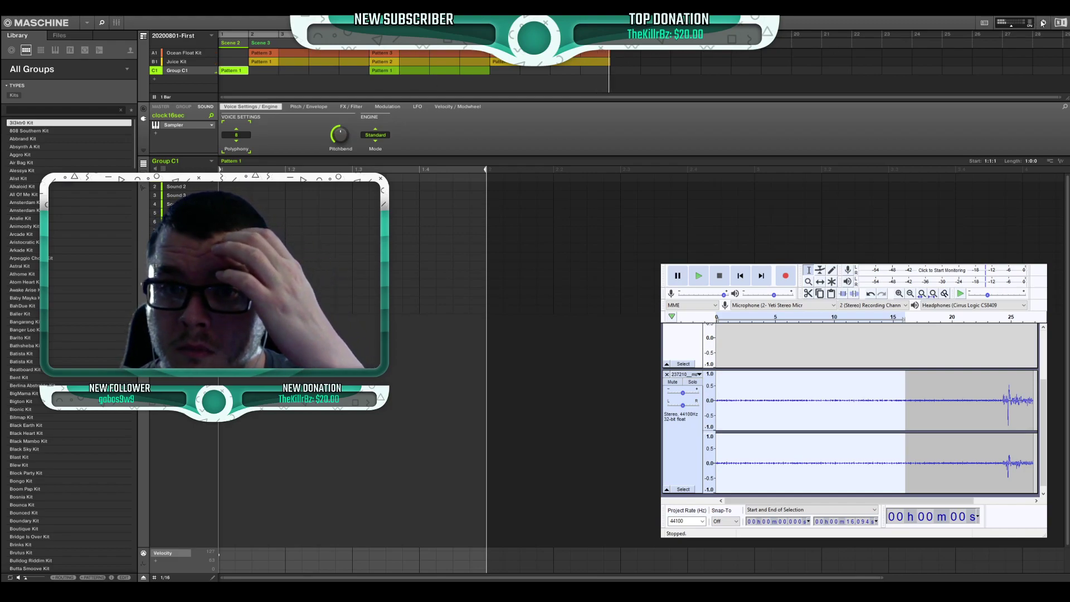
right_click(188, 186)
click(201, 188)
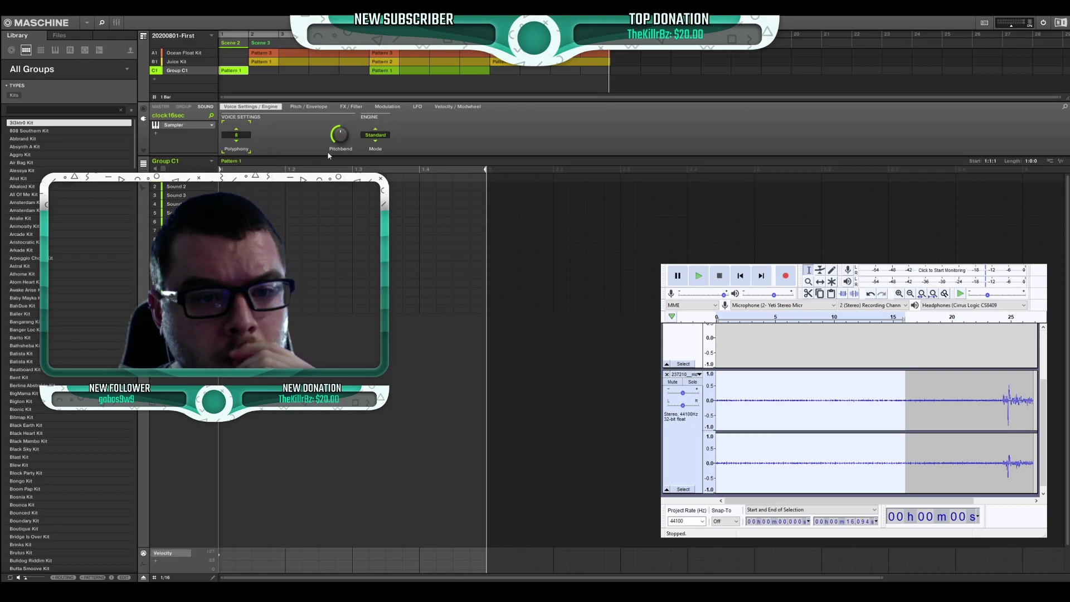
click(310, 107)
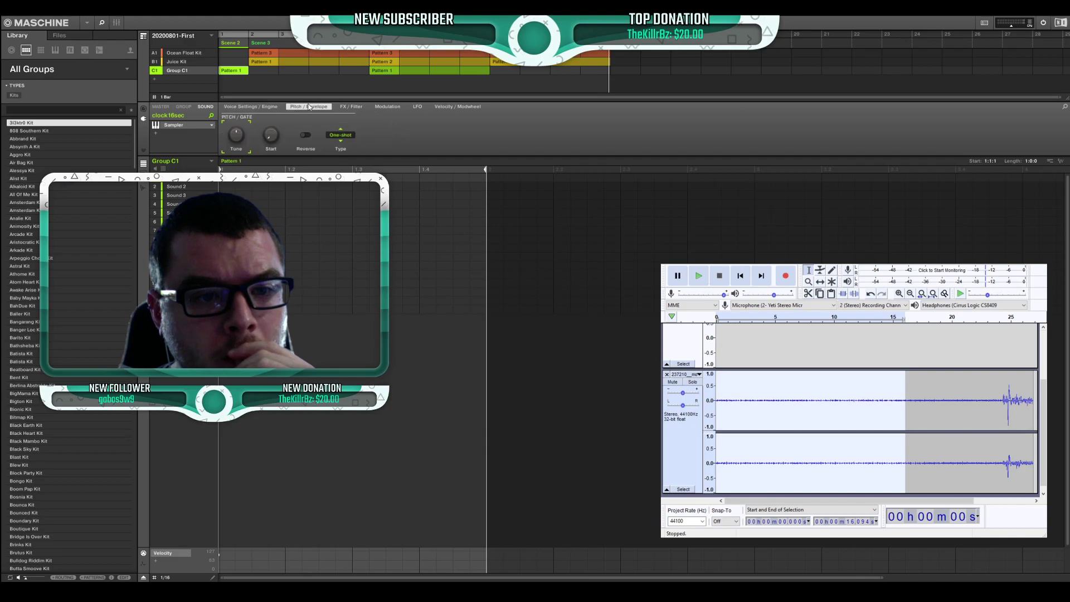
click(351, 107)
click(325, 108)
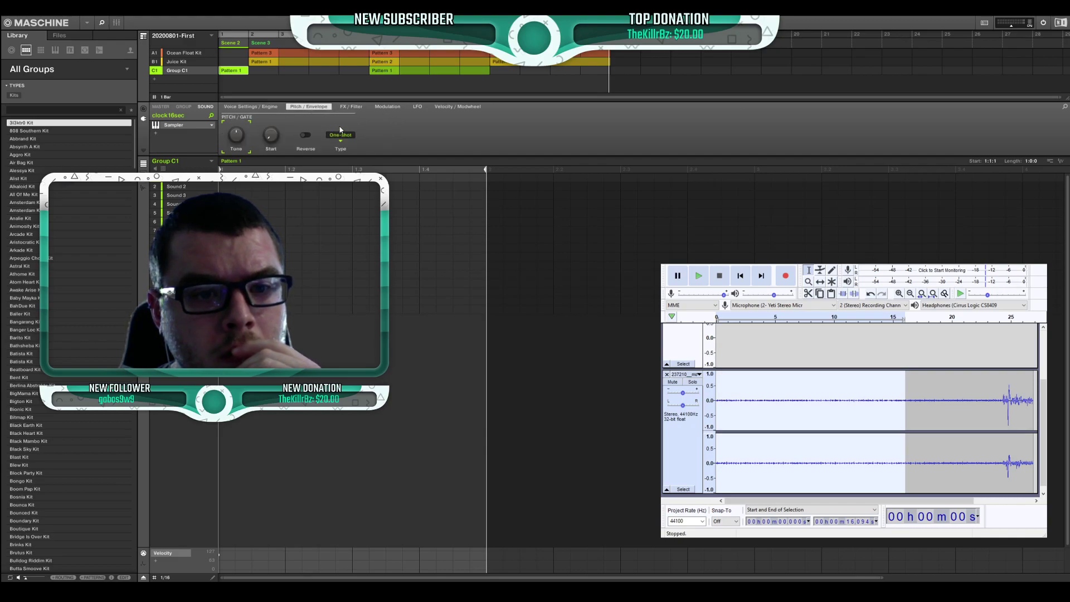
click(340, 135)
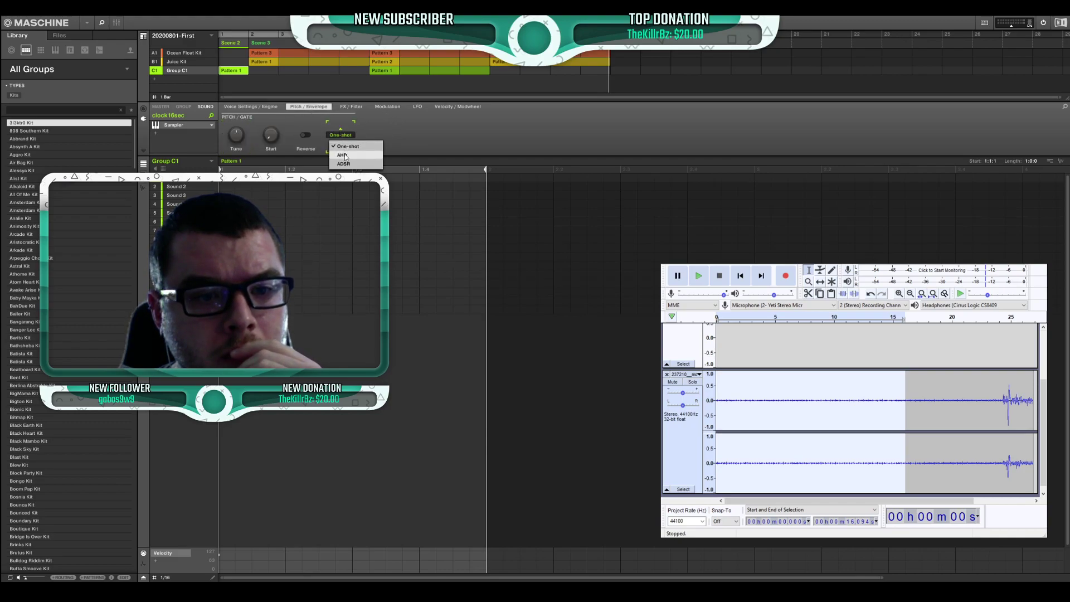
click(343, 155)
click(343, 136)
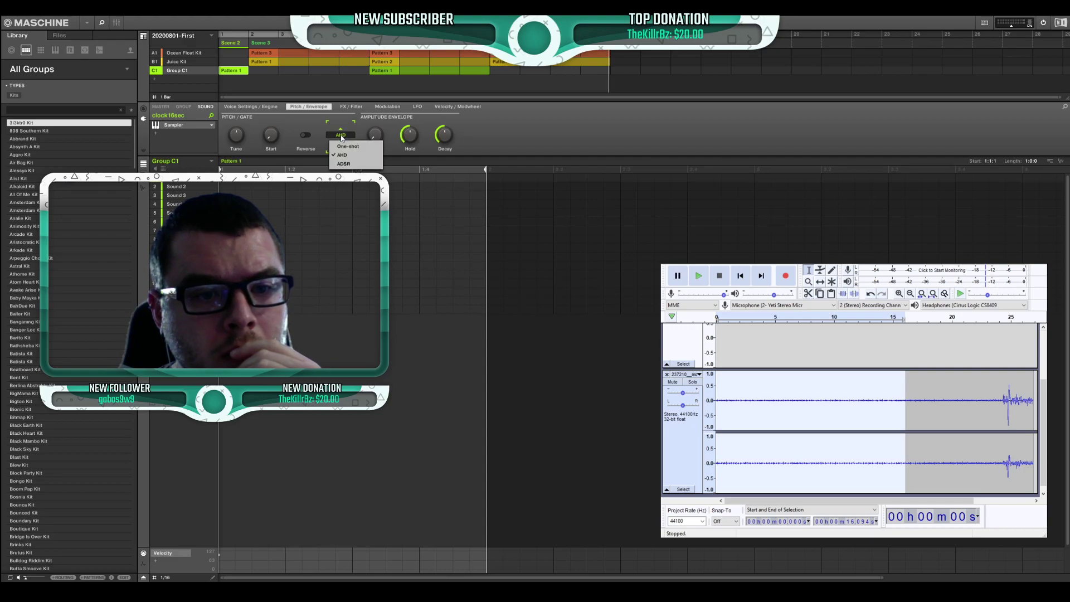
click(342, 137)
Raise the clock16sec amplitude envelope's decay to its maximum and adjust its hold time while playing the arrangement
key(space)
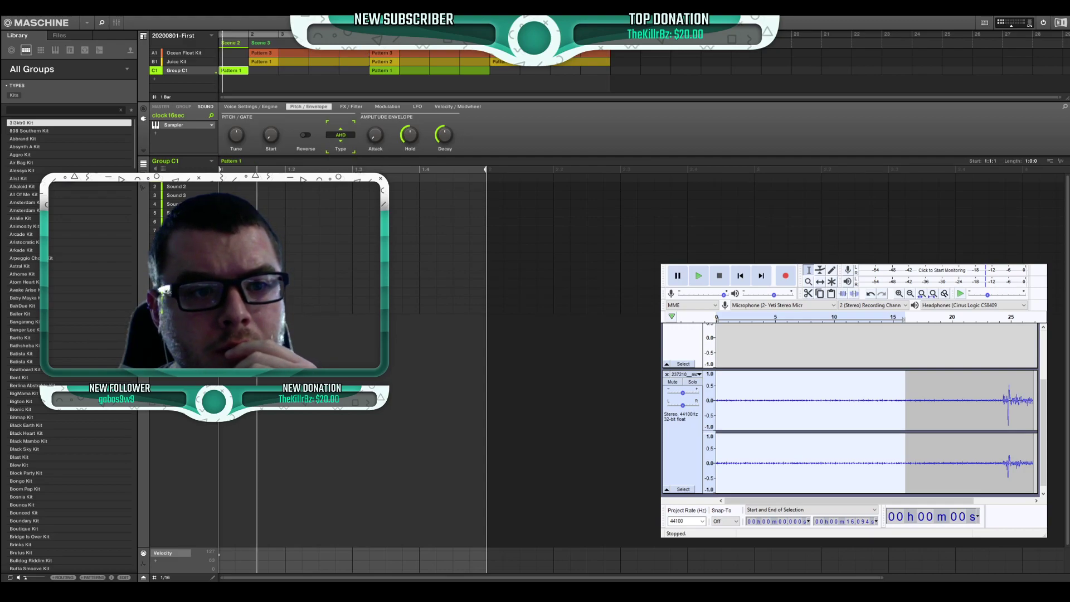
click(453, 144)
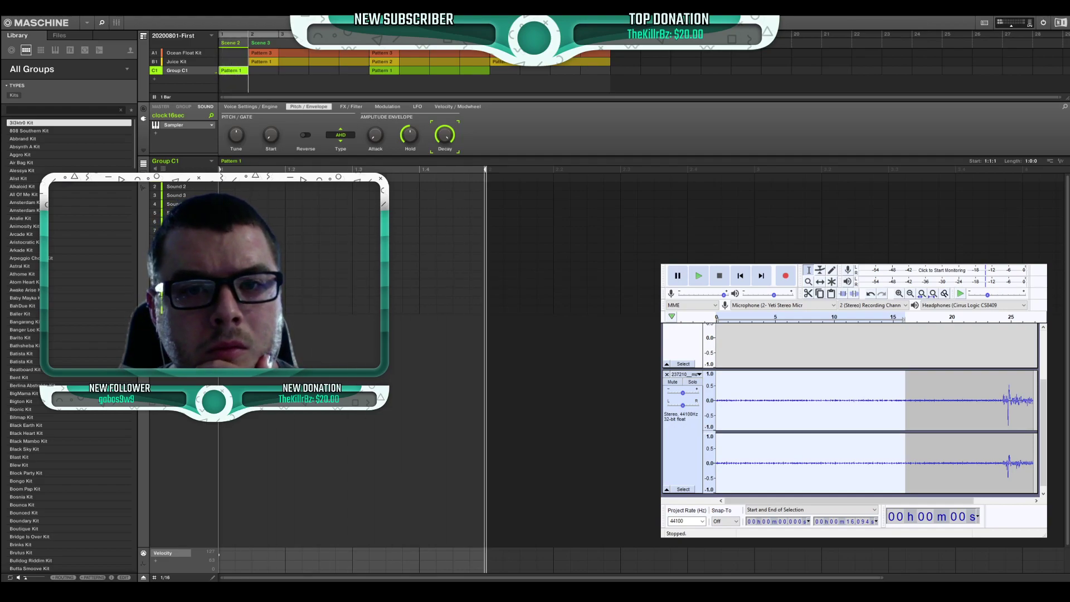
mouse_move(445, 141)
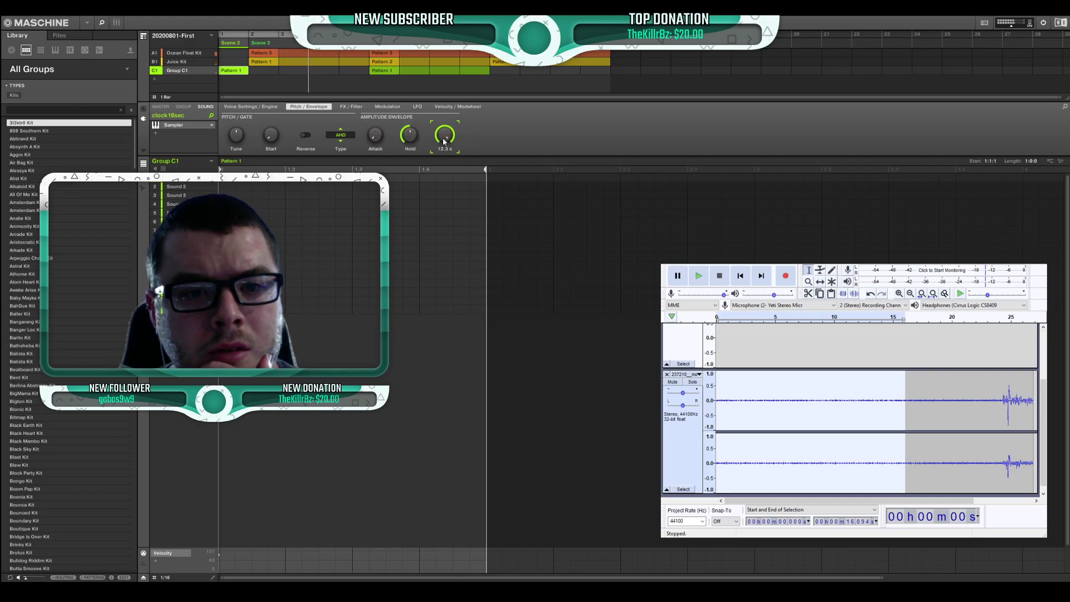
mouse_move(410, 136)
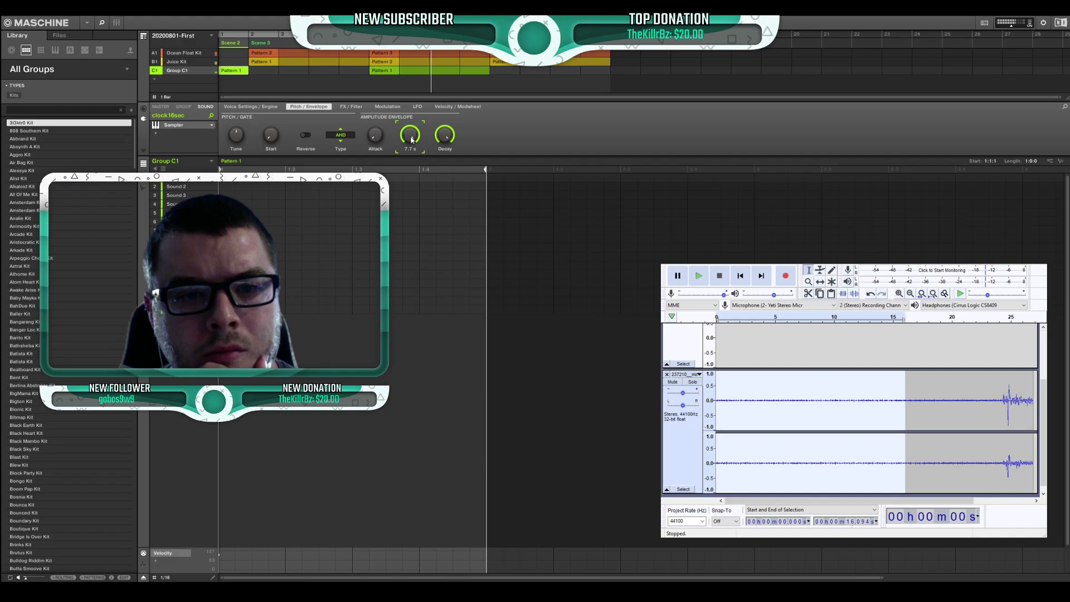
drag(411, 140, 411, 173)
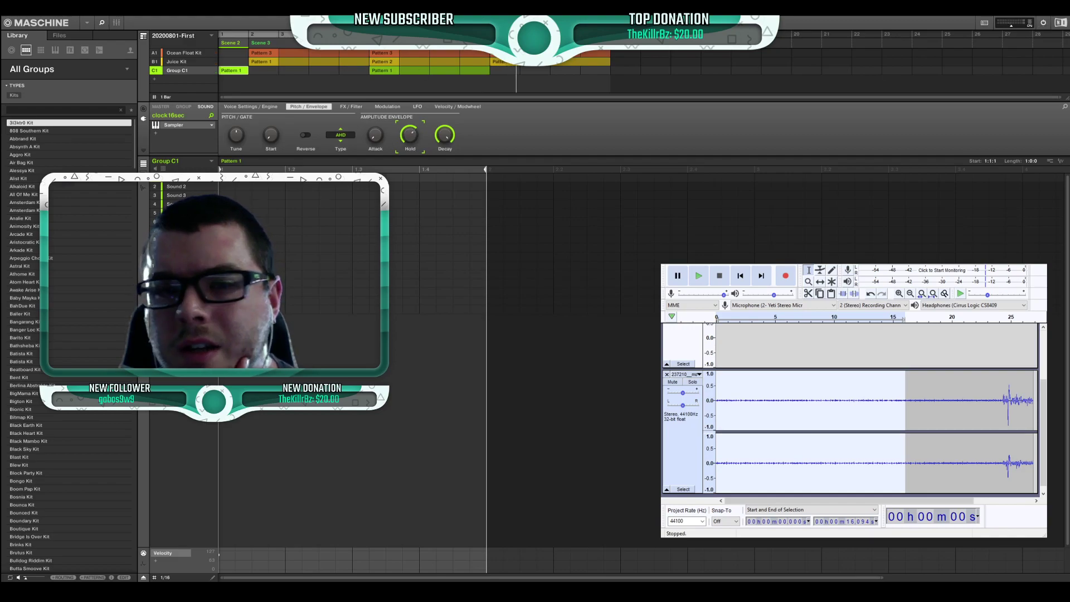
key(space)
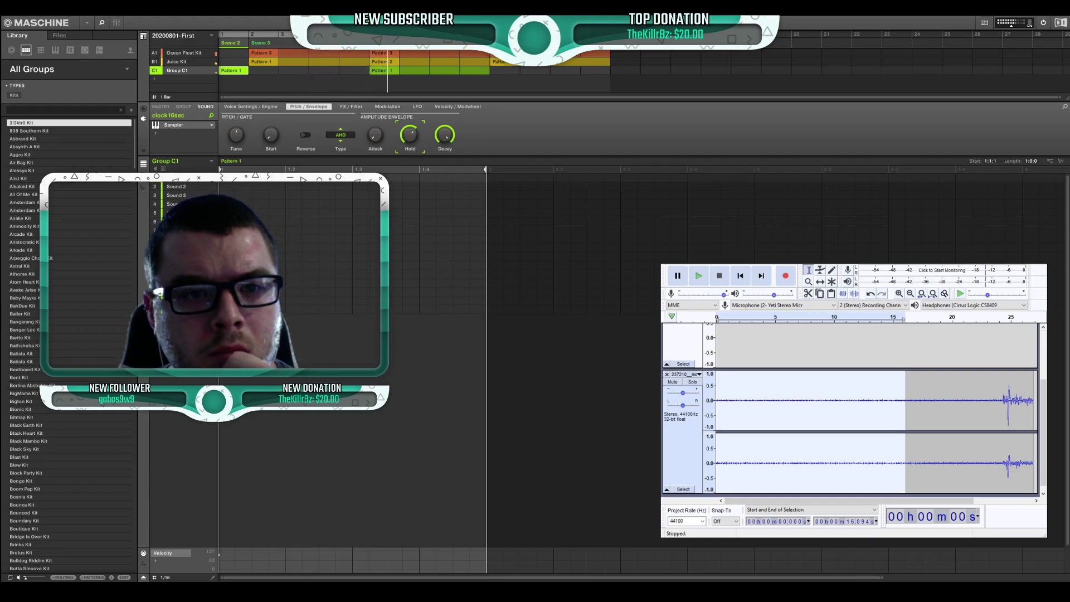
right_click(385, 76)
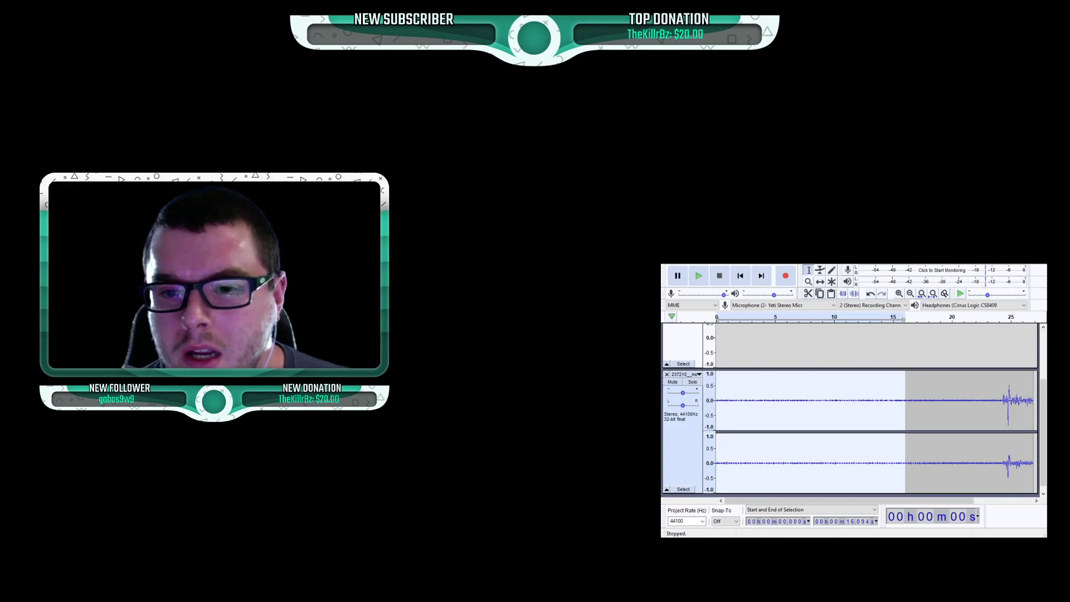
click(888, 456)
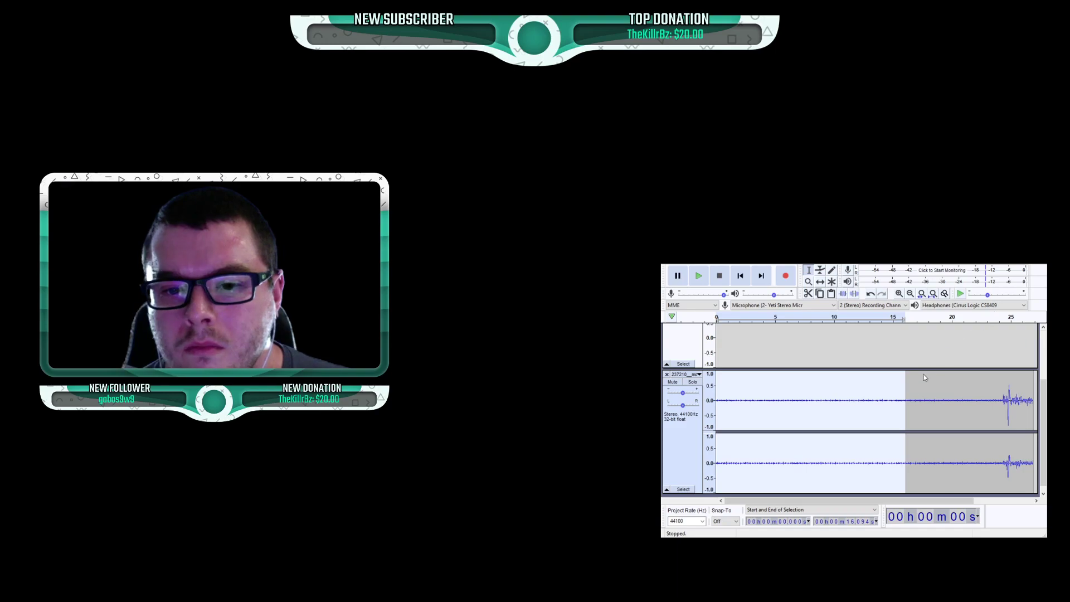